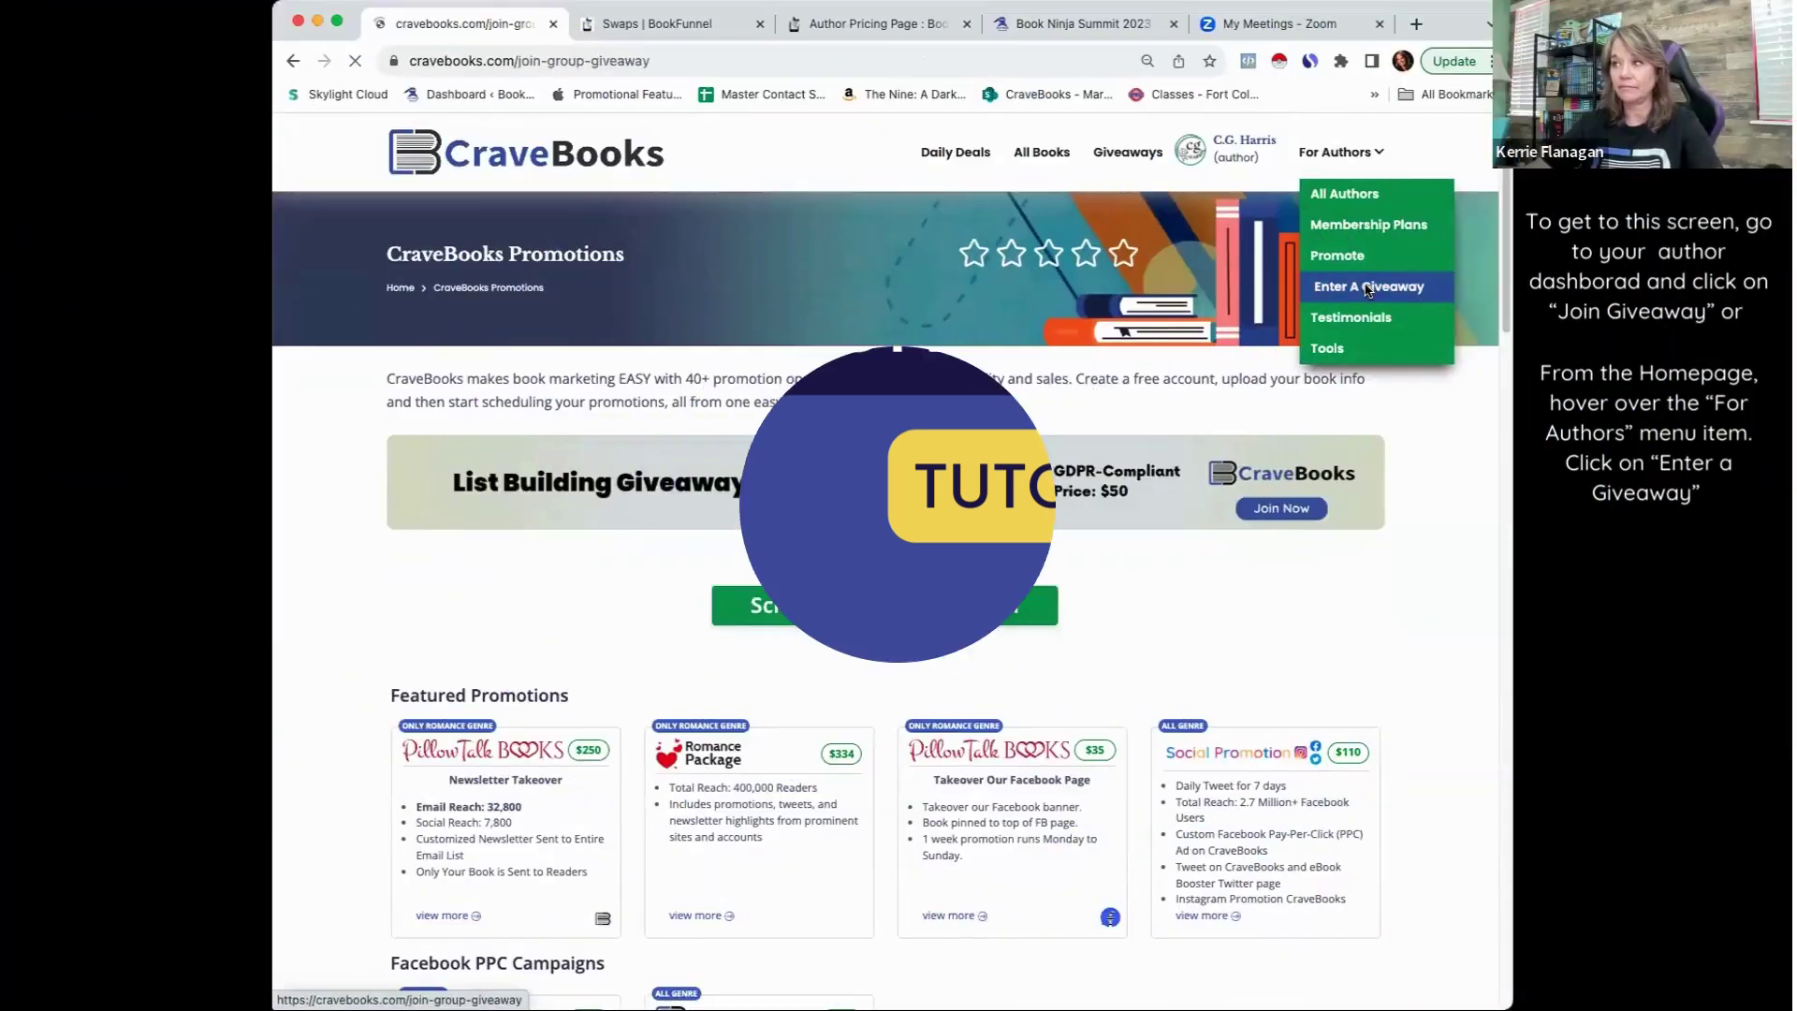
pyautogui.scroll(-1, 1398, 515)
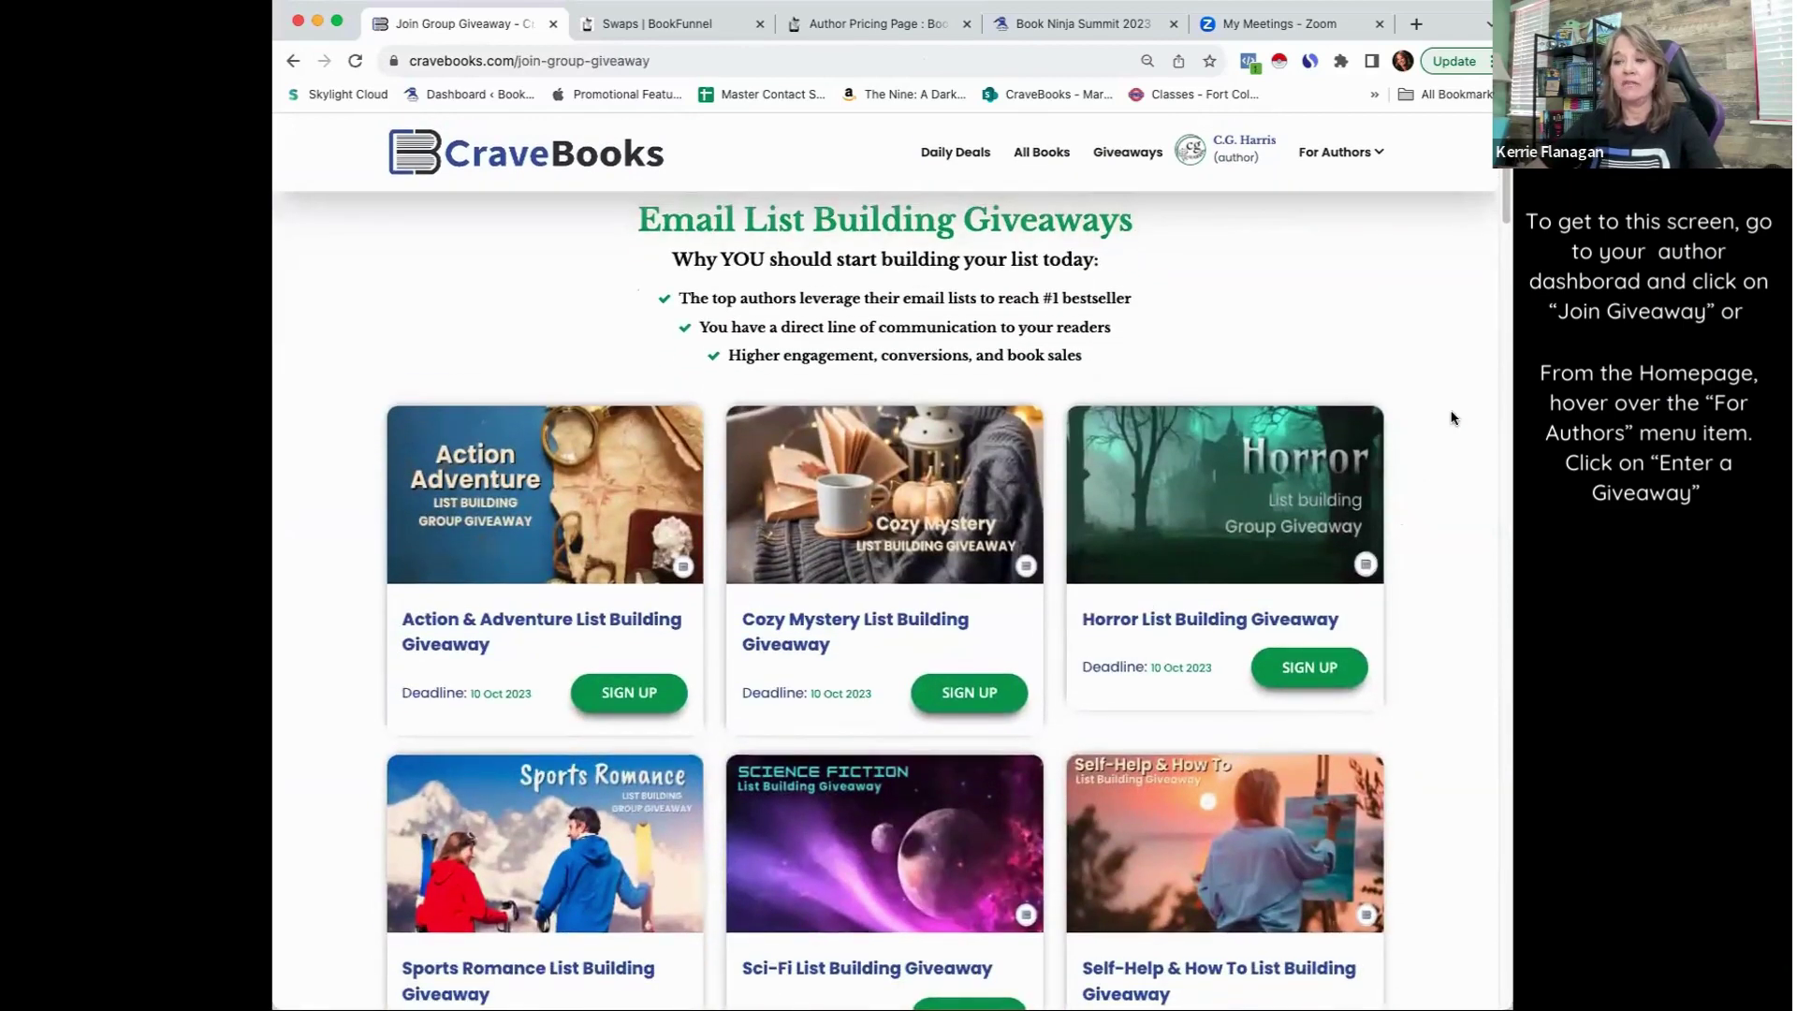
pyautogui.scroll(-2, 1453, 417)
pyautogui.scroll(-2, 1452, 417)
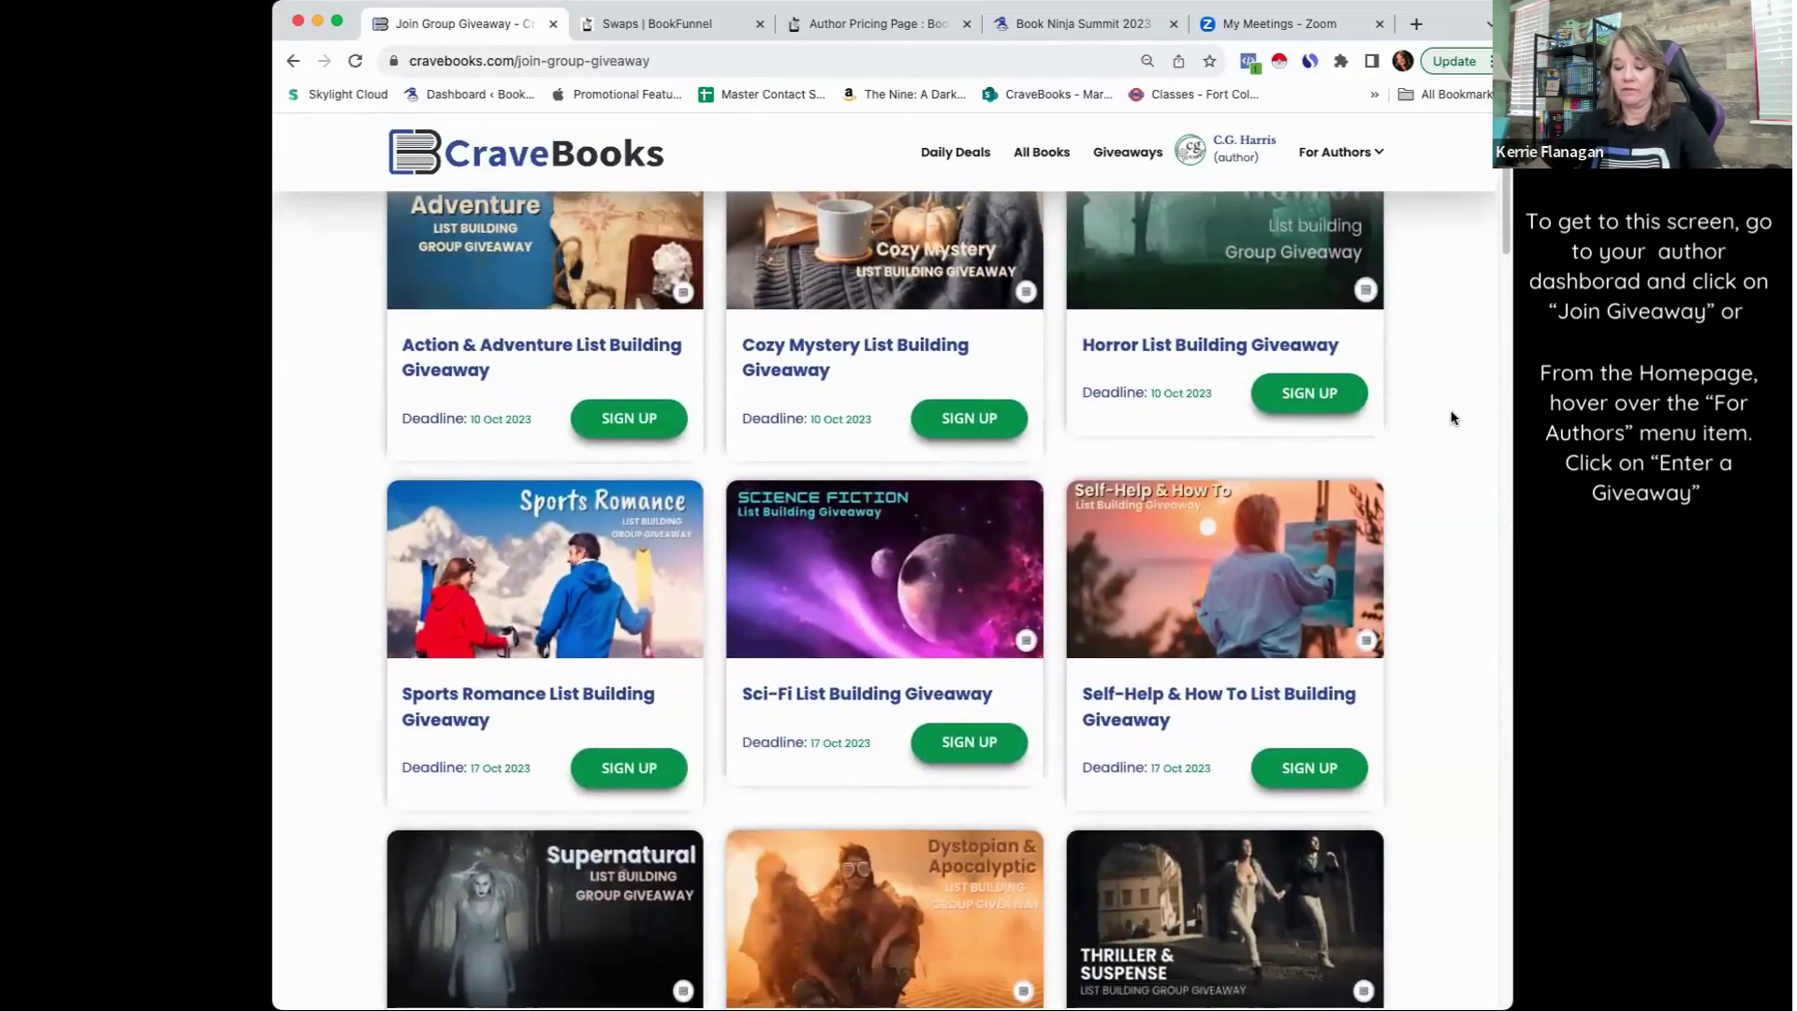
pyautogui.scroll(-2, 1453, 418)
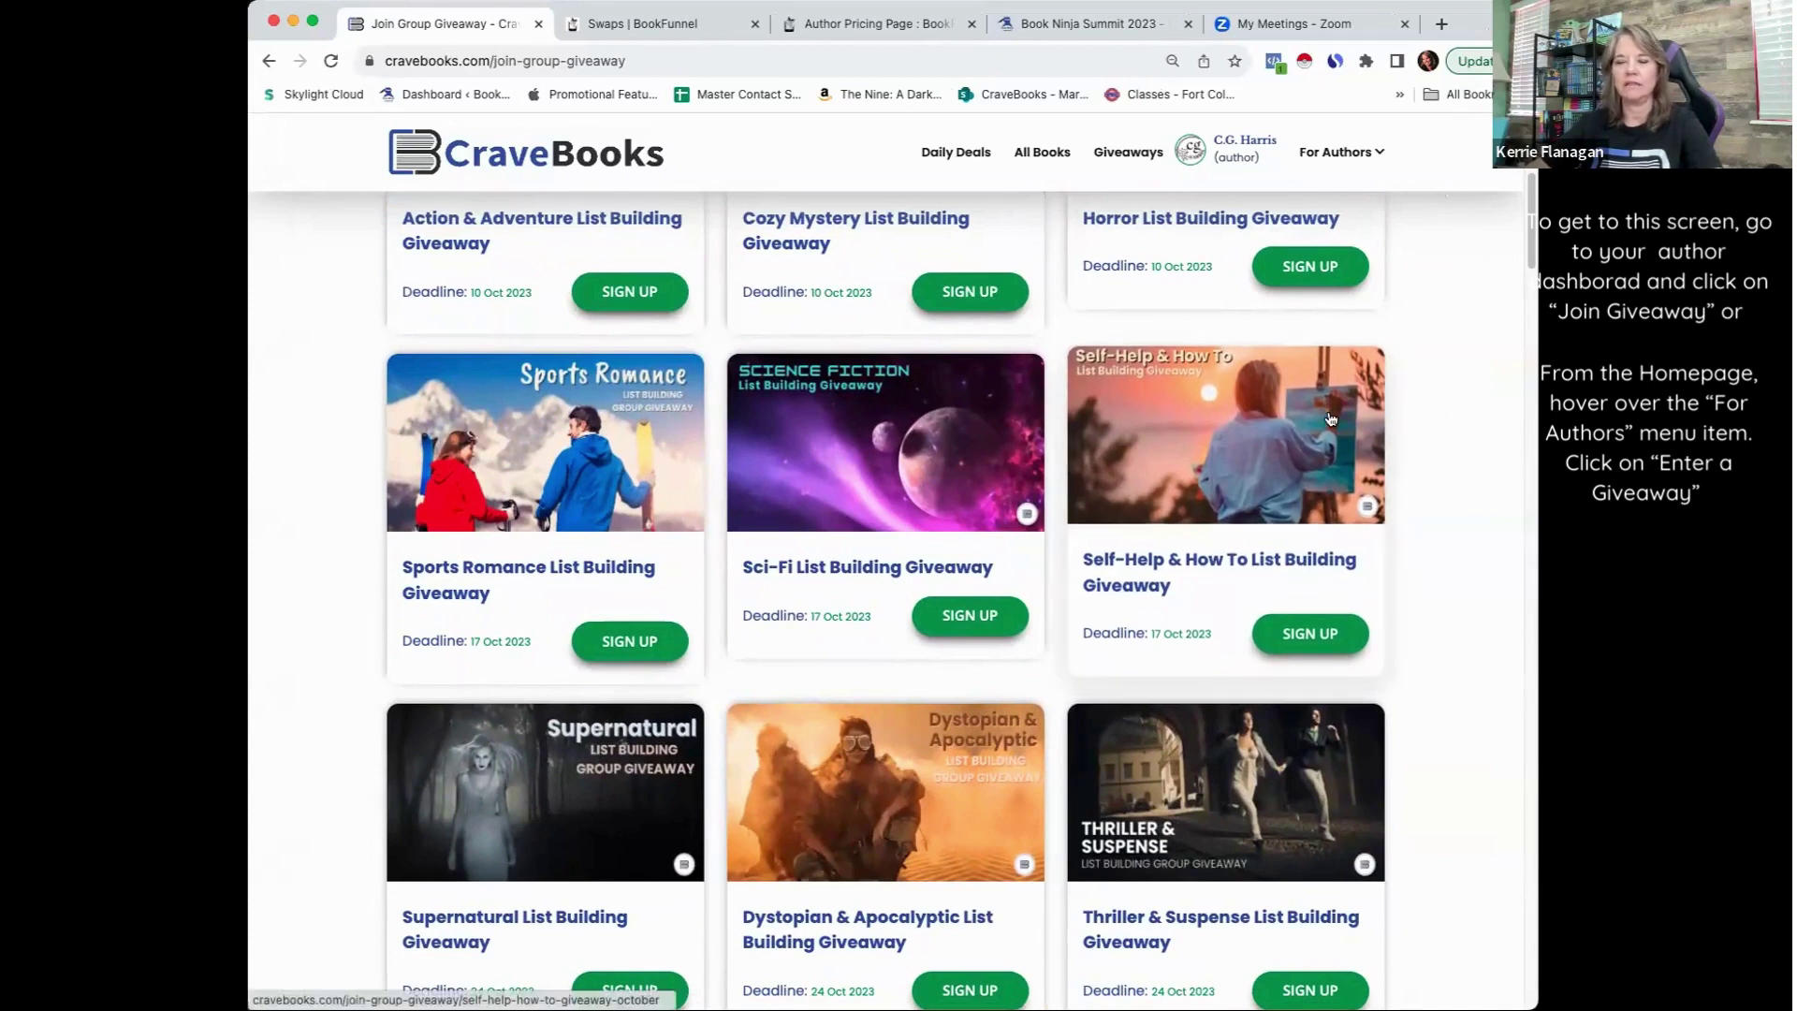
pyautogui.scroll(-2, 1315, 450)
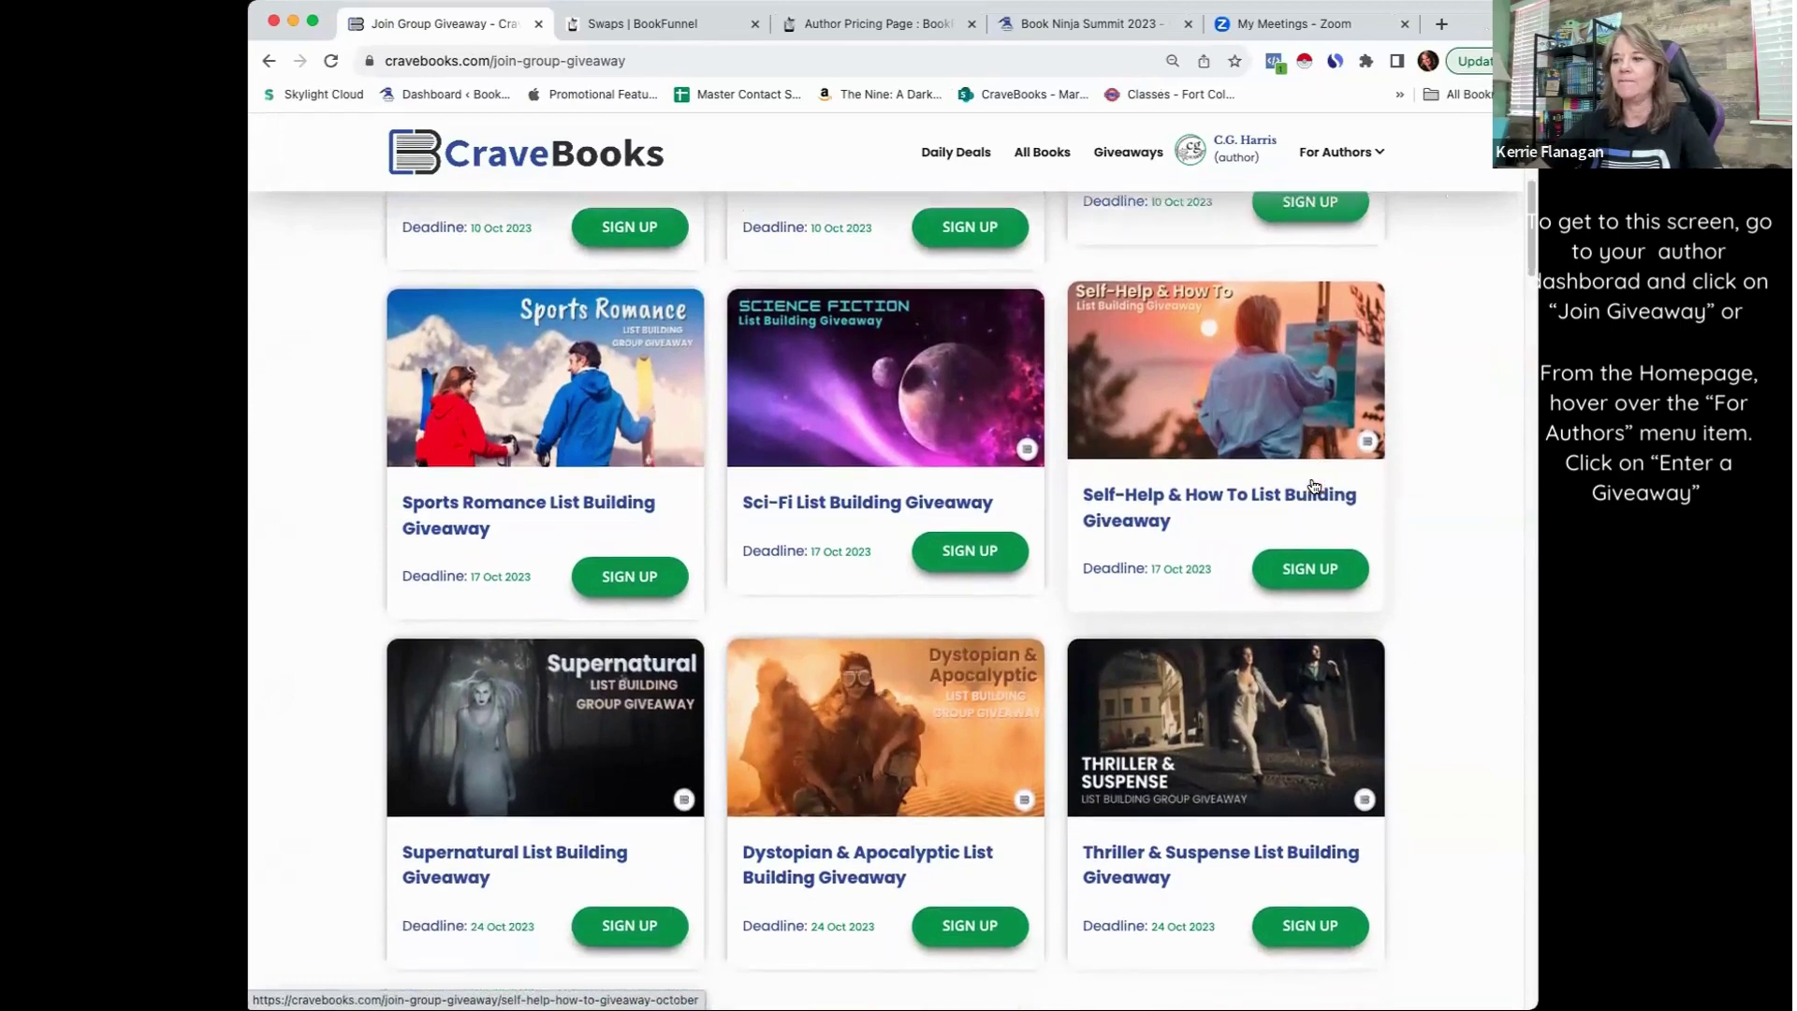
pyautogui.scroll(-3, 1314, 485)
pyautogui.scroll(-3, 1314, 486)
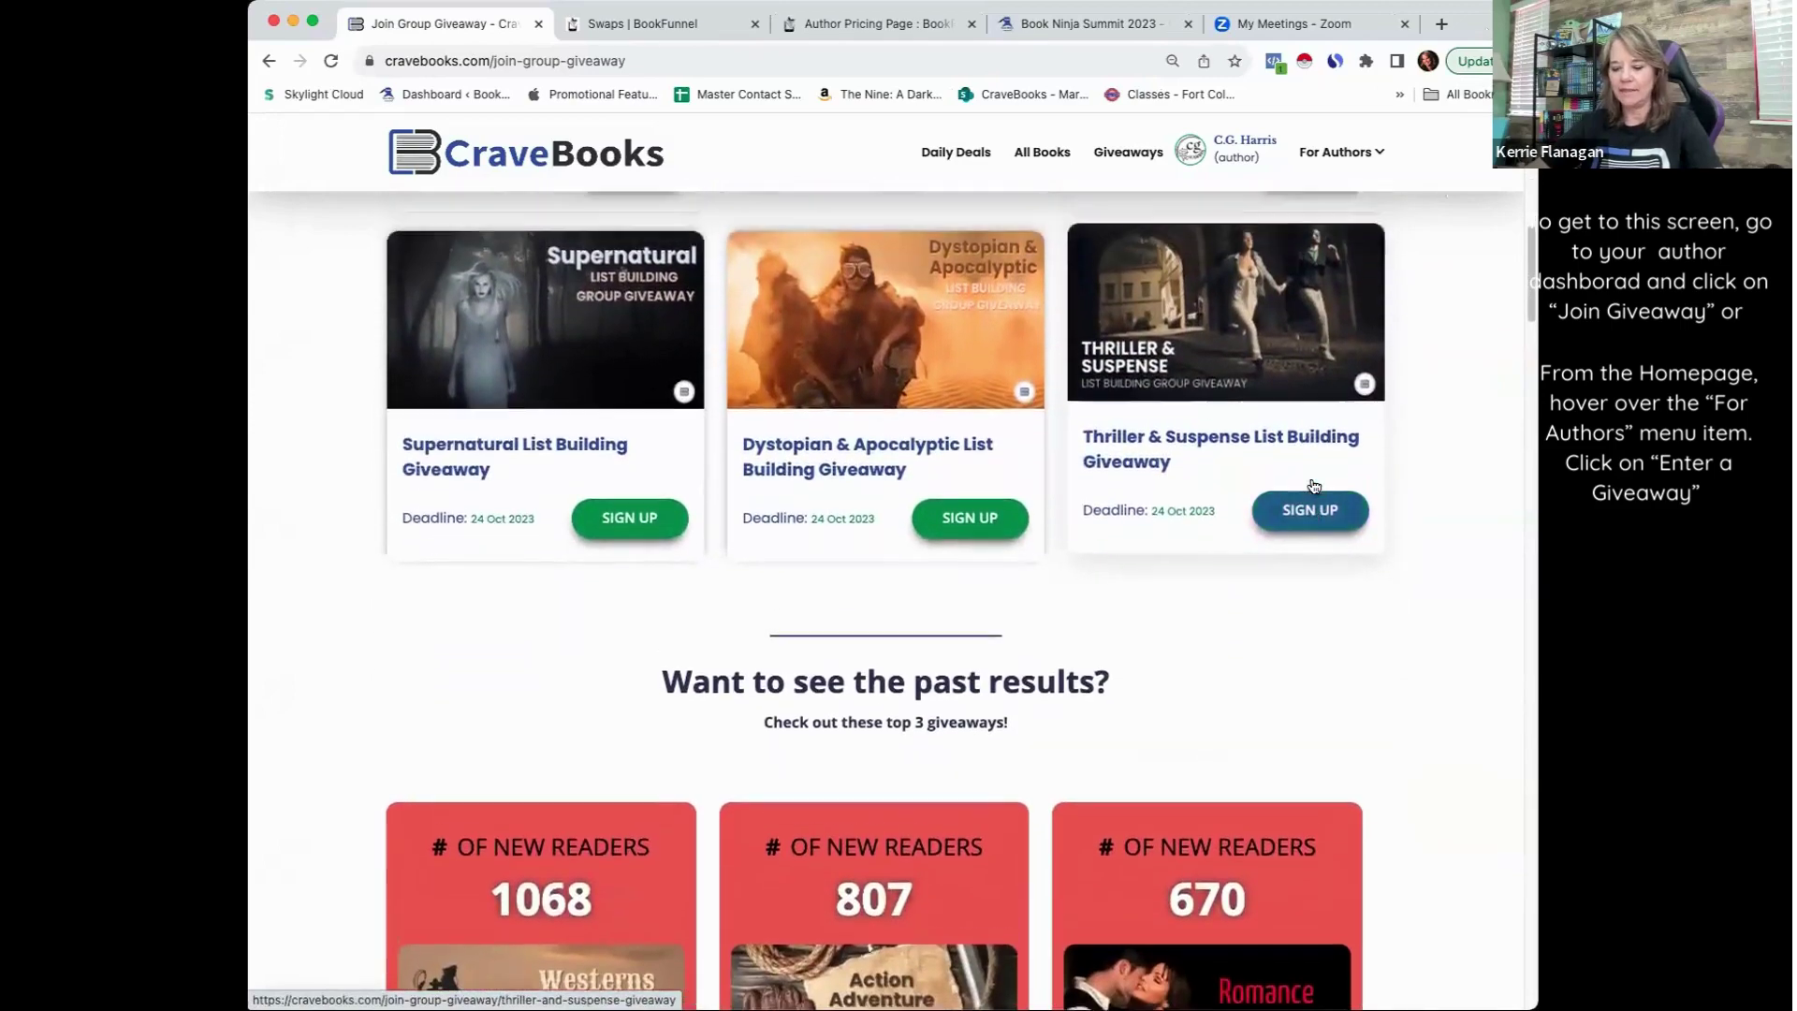
pyautogui.scroll(4, 1314, 486)
pyautogui.scroll(4, 1314, 486)
pyautogui.scroll(4, 1264, 486)
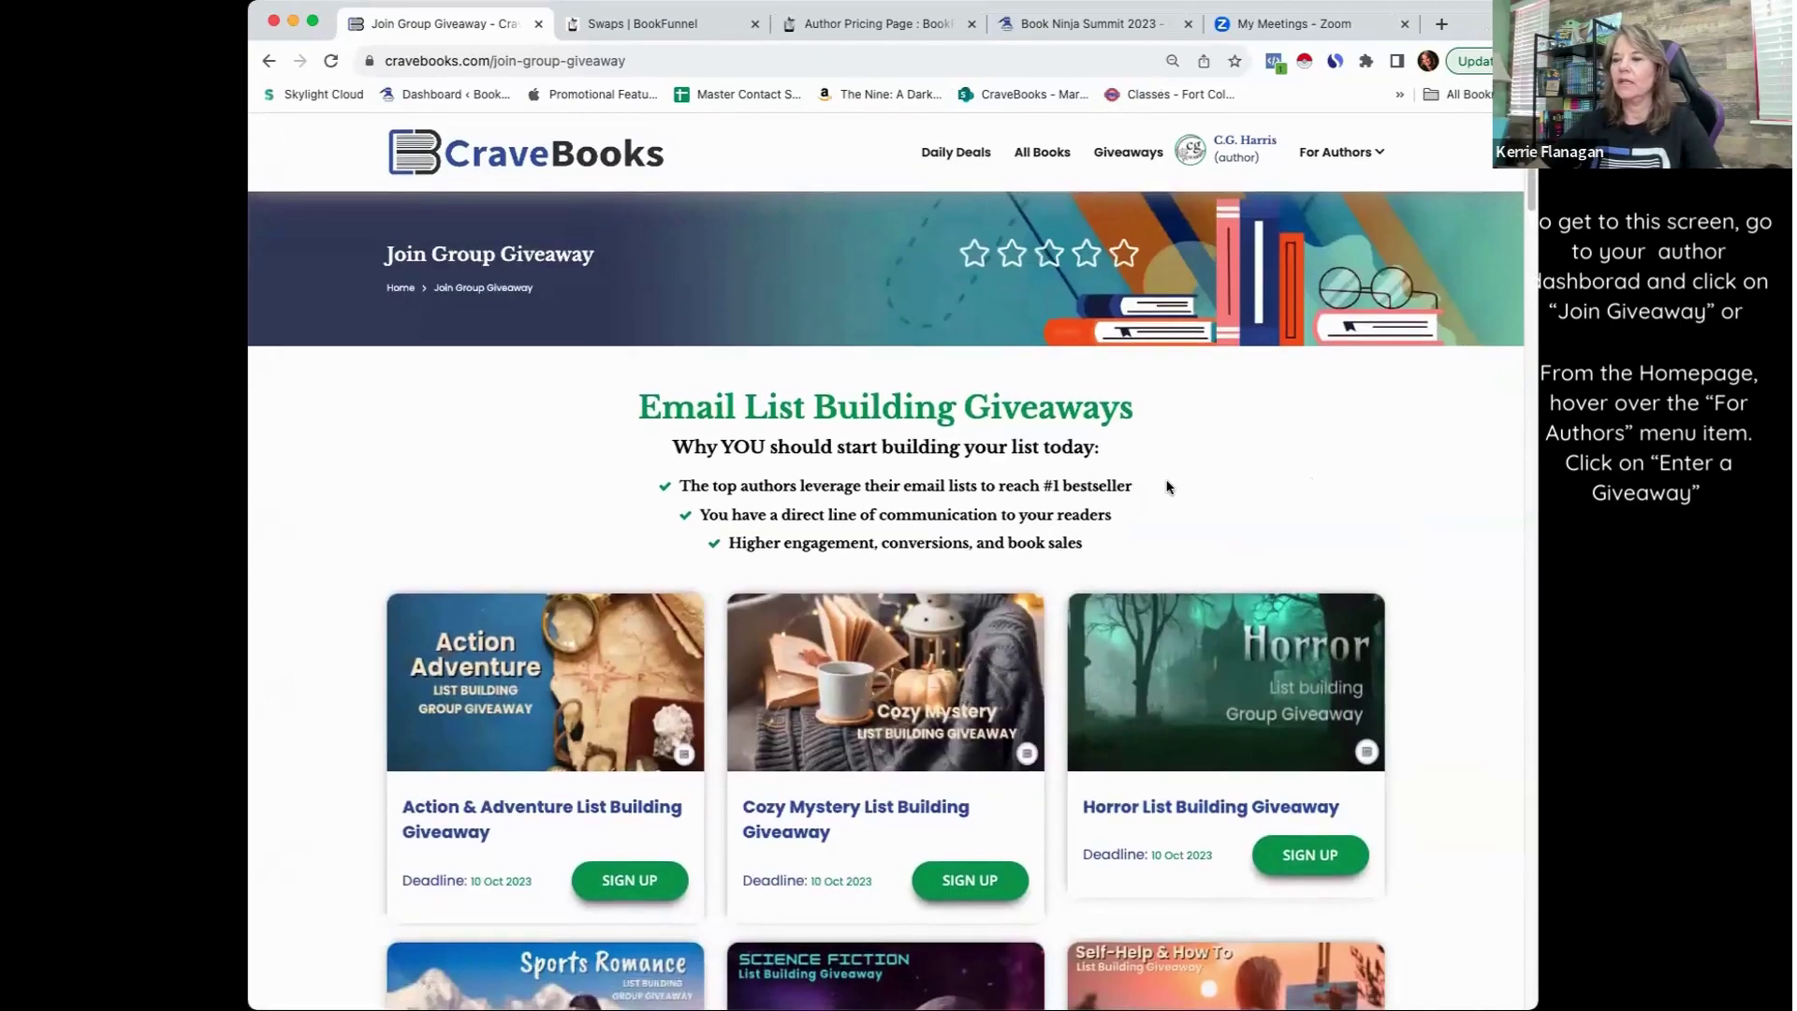
pyautogui.scroll(-3, 1182, 537)
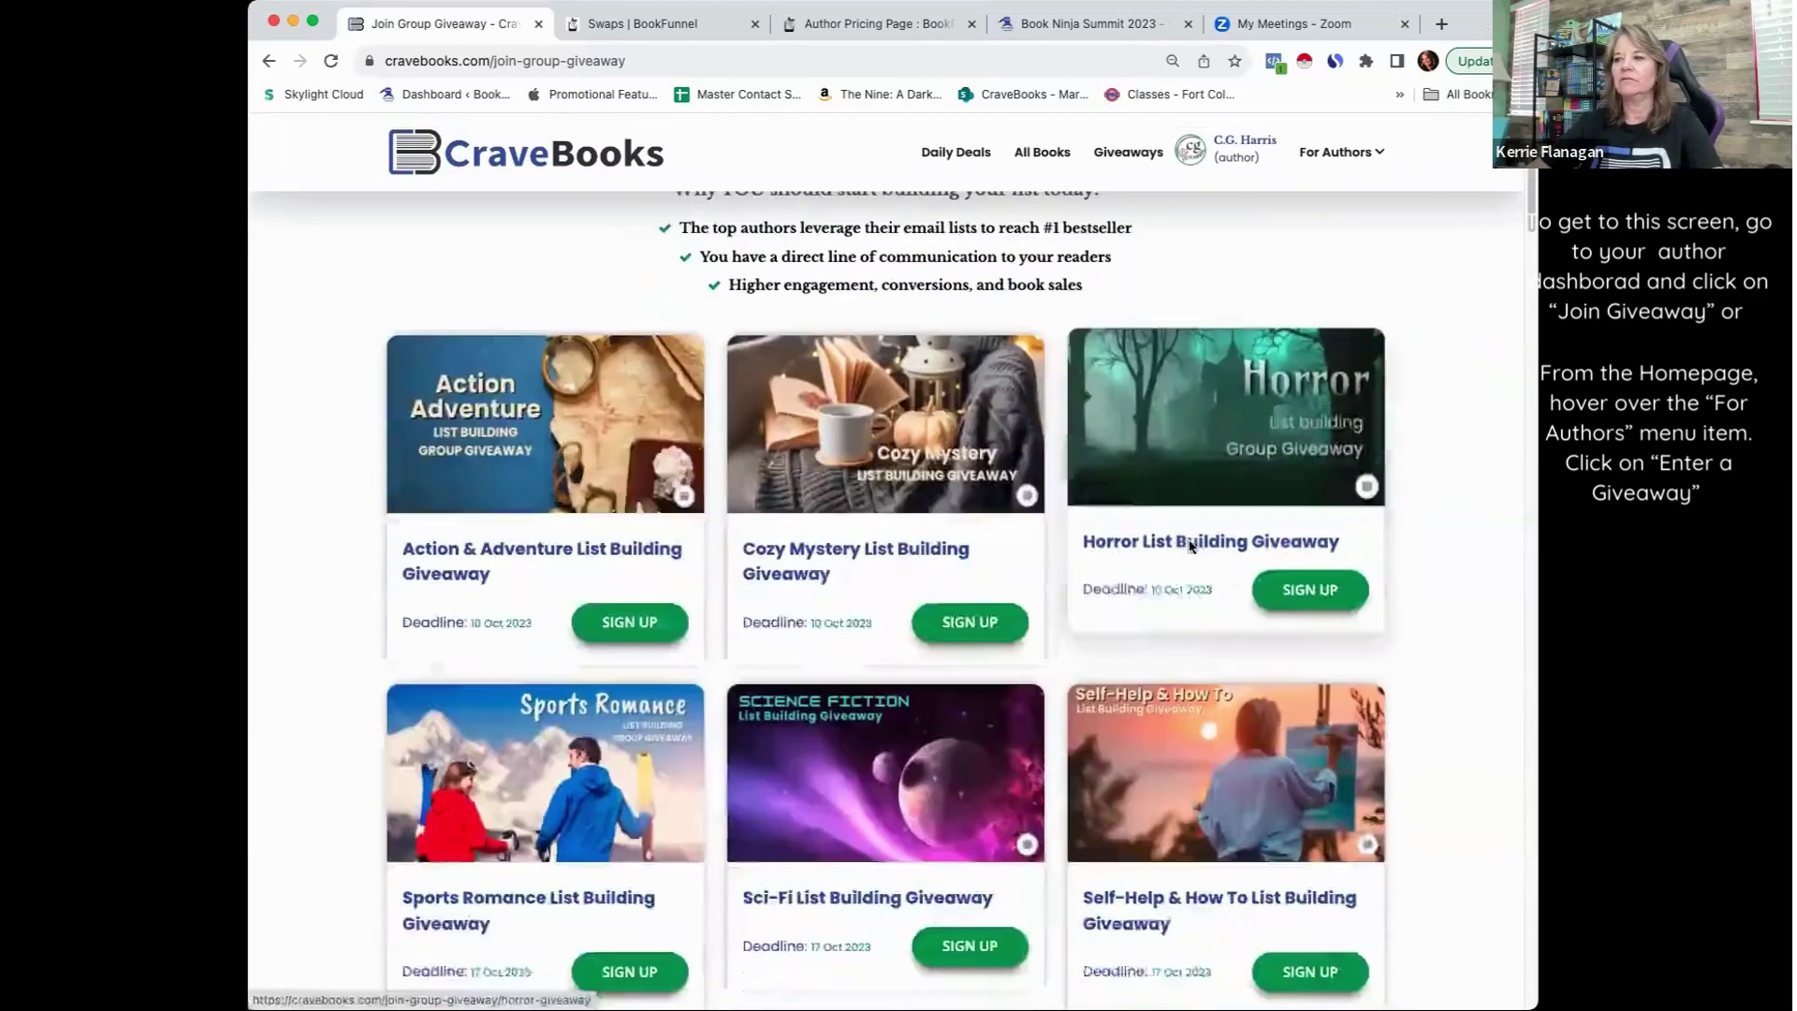
pyautogui.scroll(-3, 1190, 546)
pyautogui.scroll(-3, 1066, 562)
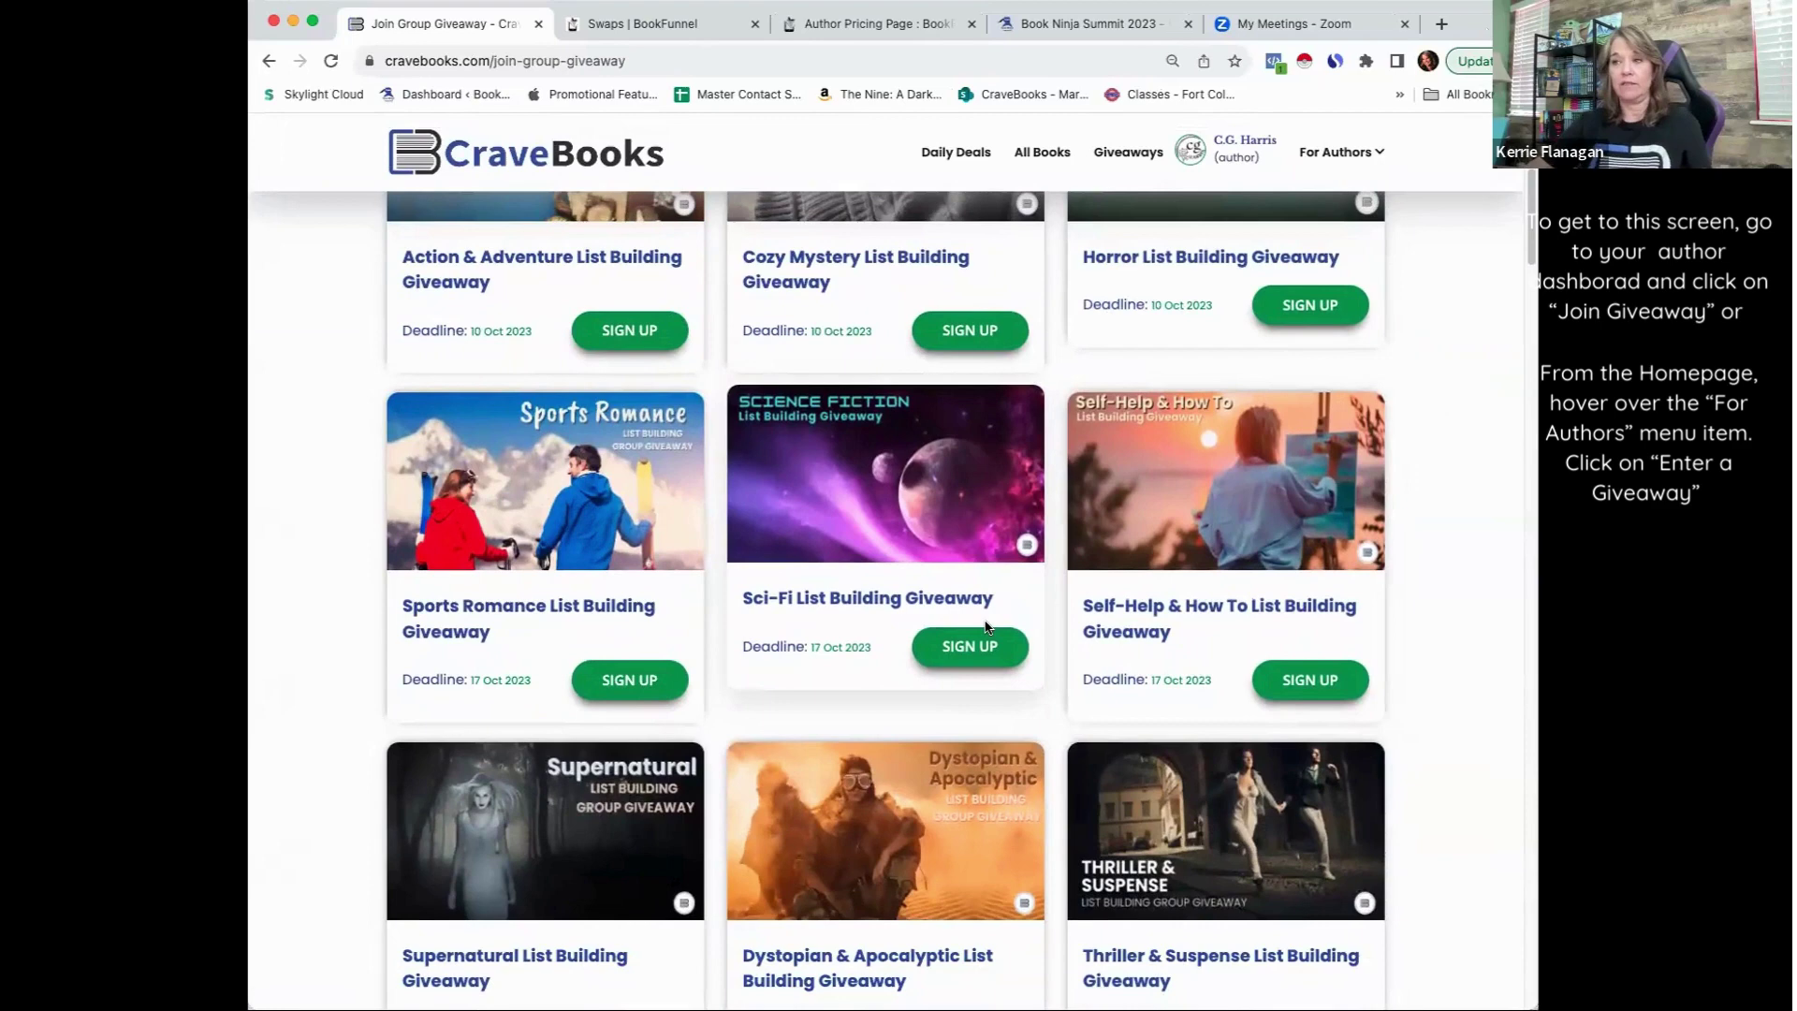
# Sign up for the Sci-Fi List Building Giveaway to see its prizes, dates and $50 price
pyautogui.click(934, 641)
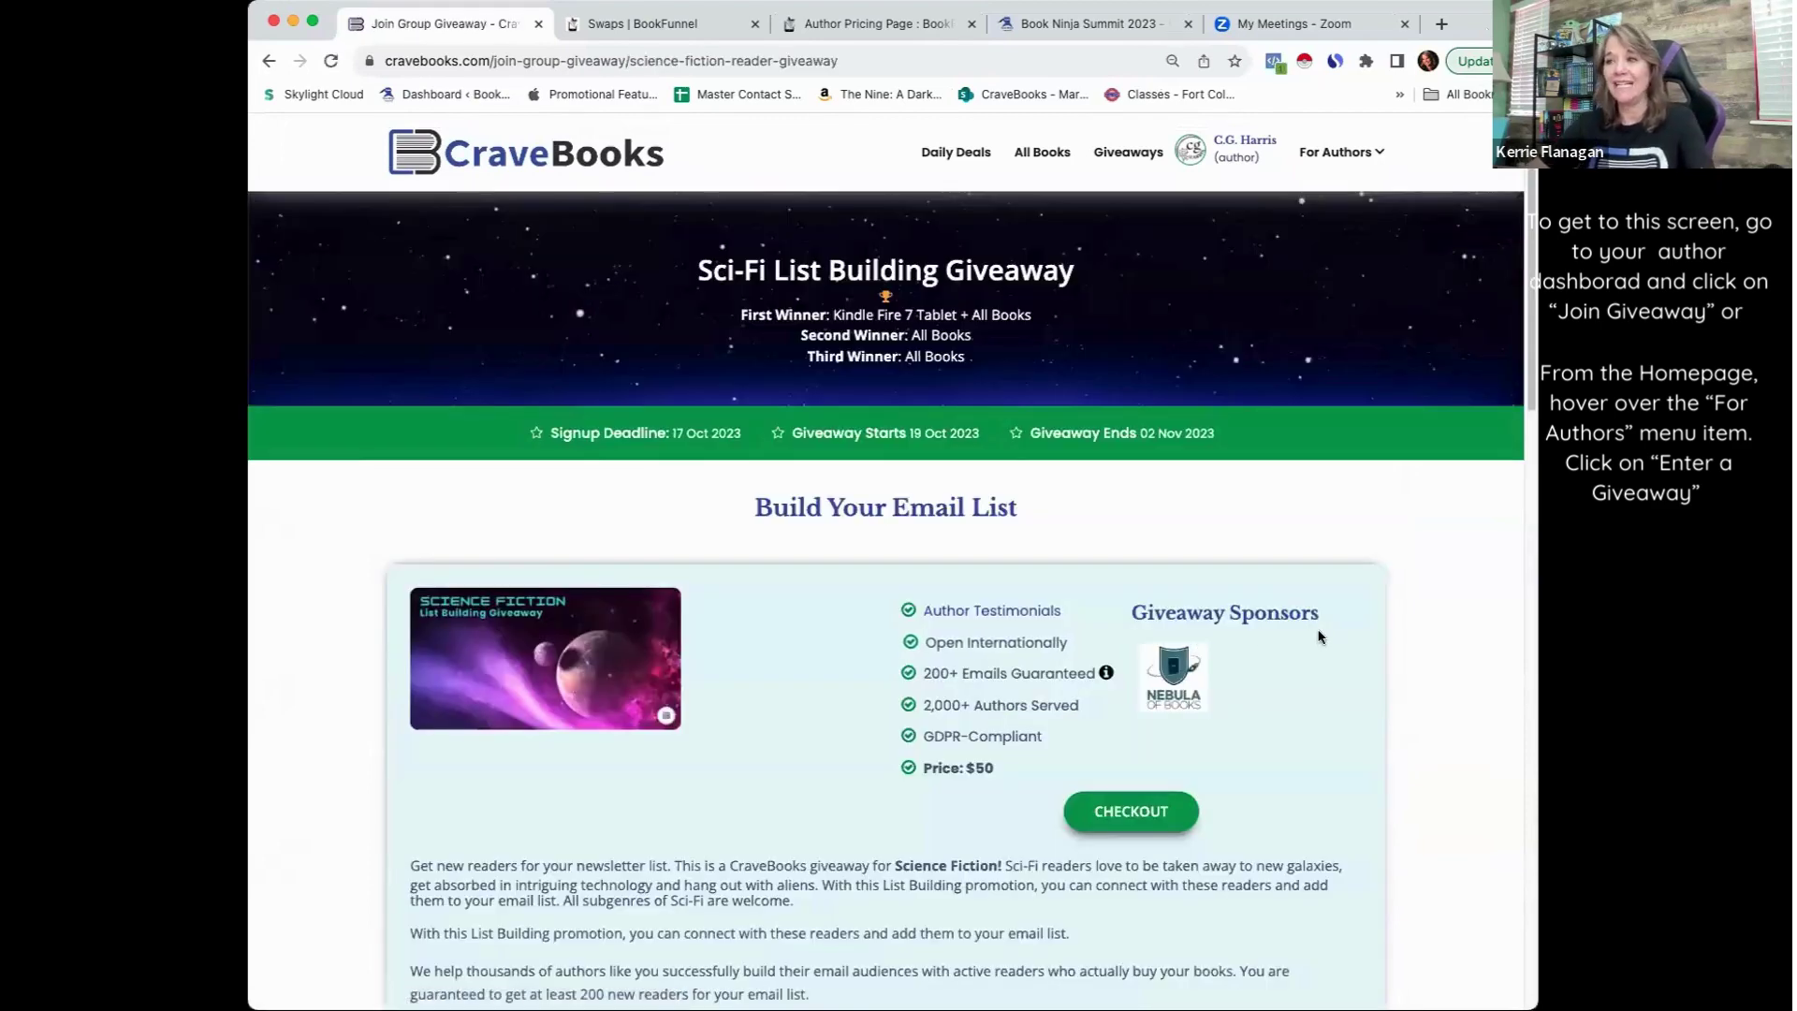
pyautogui.scroll(-5, 1319, 636)
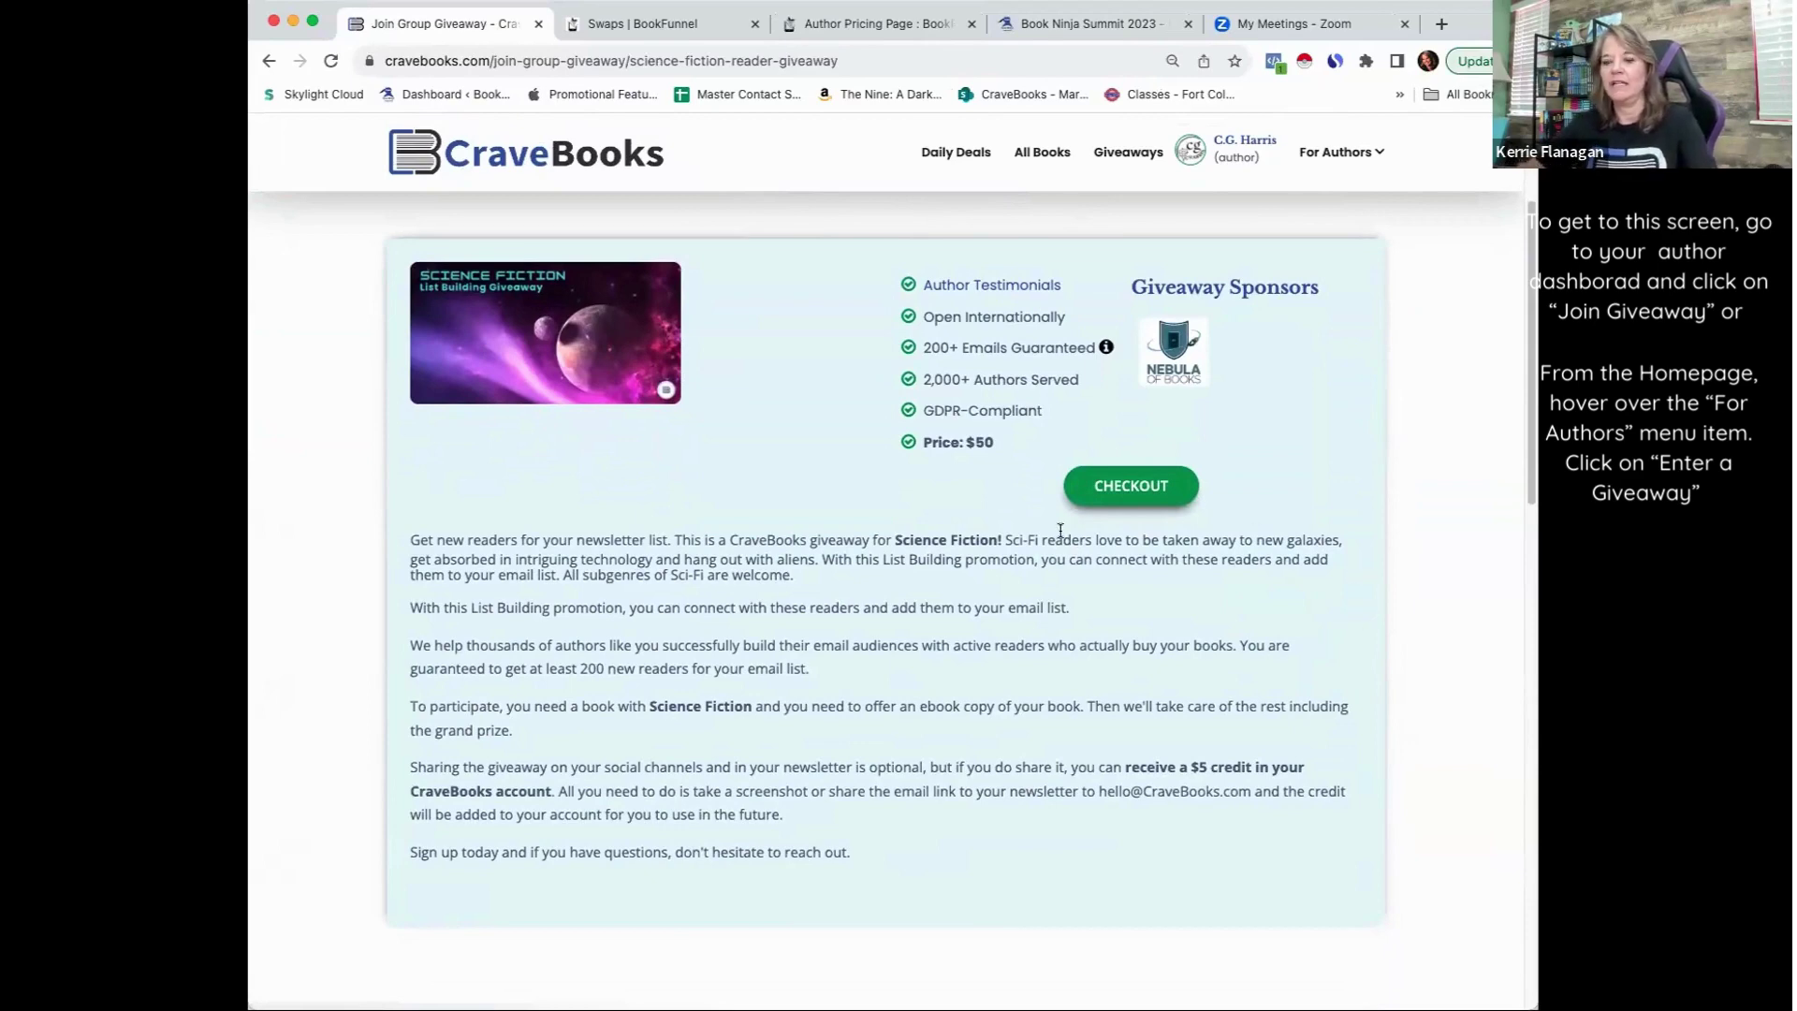
pyautogui.scroll(5, 1059, 530)
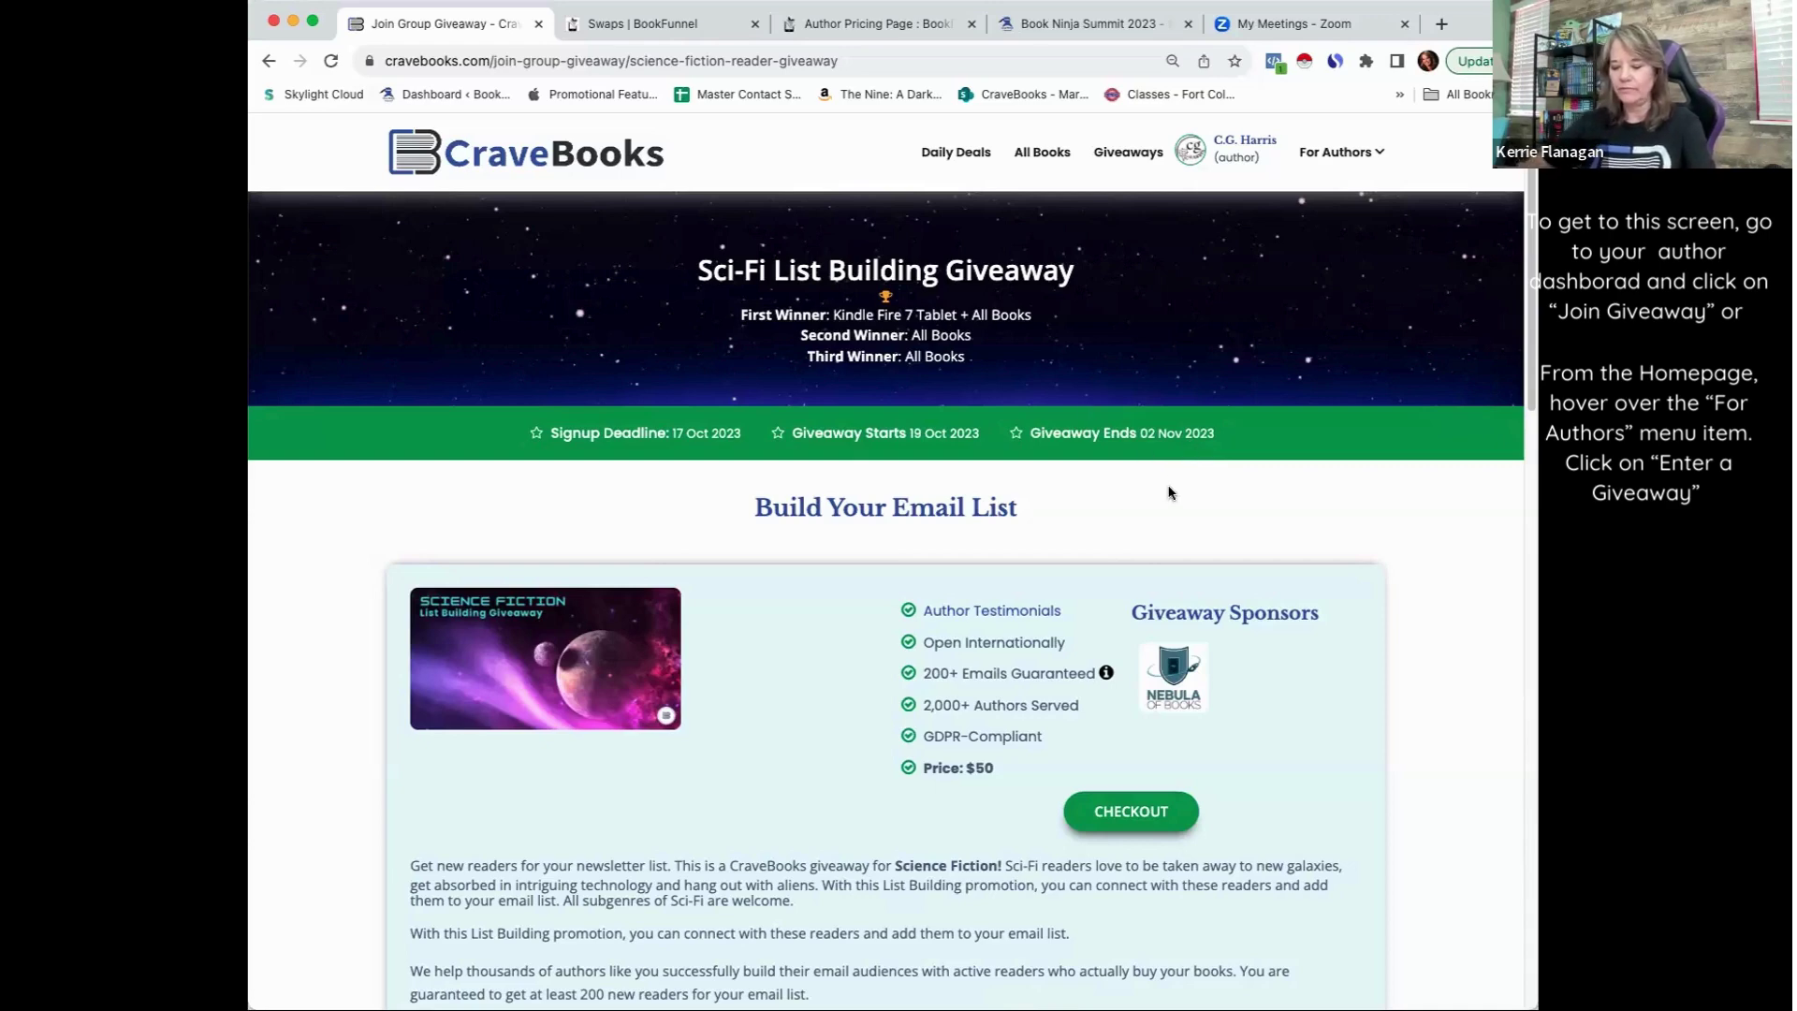
pyautogui.scroll(-5, 1228, 522)
pyautogui.scroll(-1, 1227, 523)
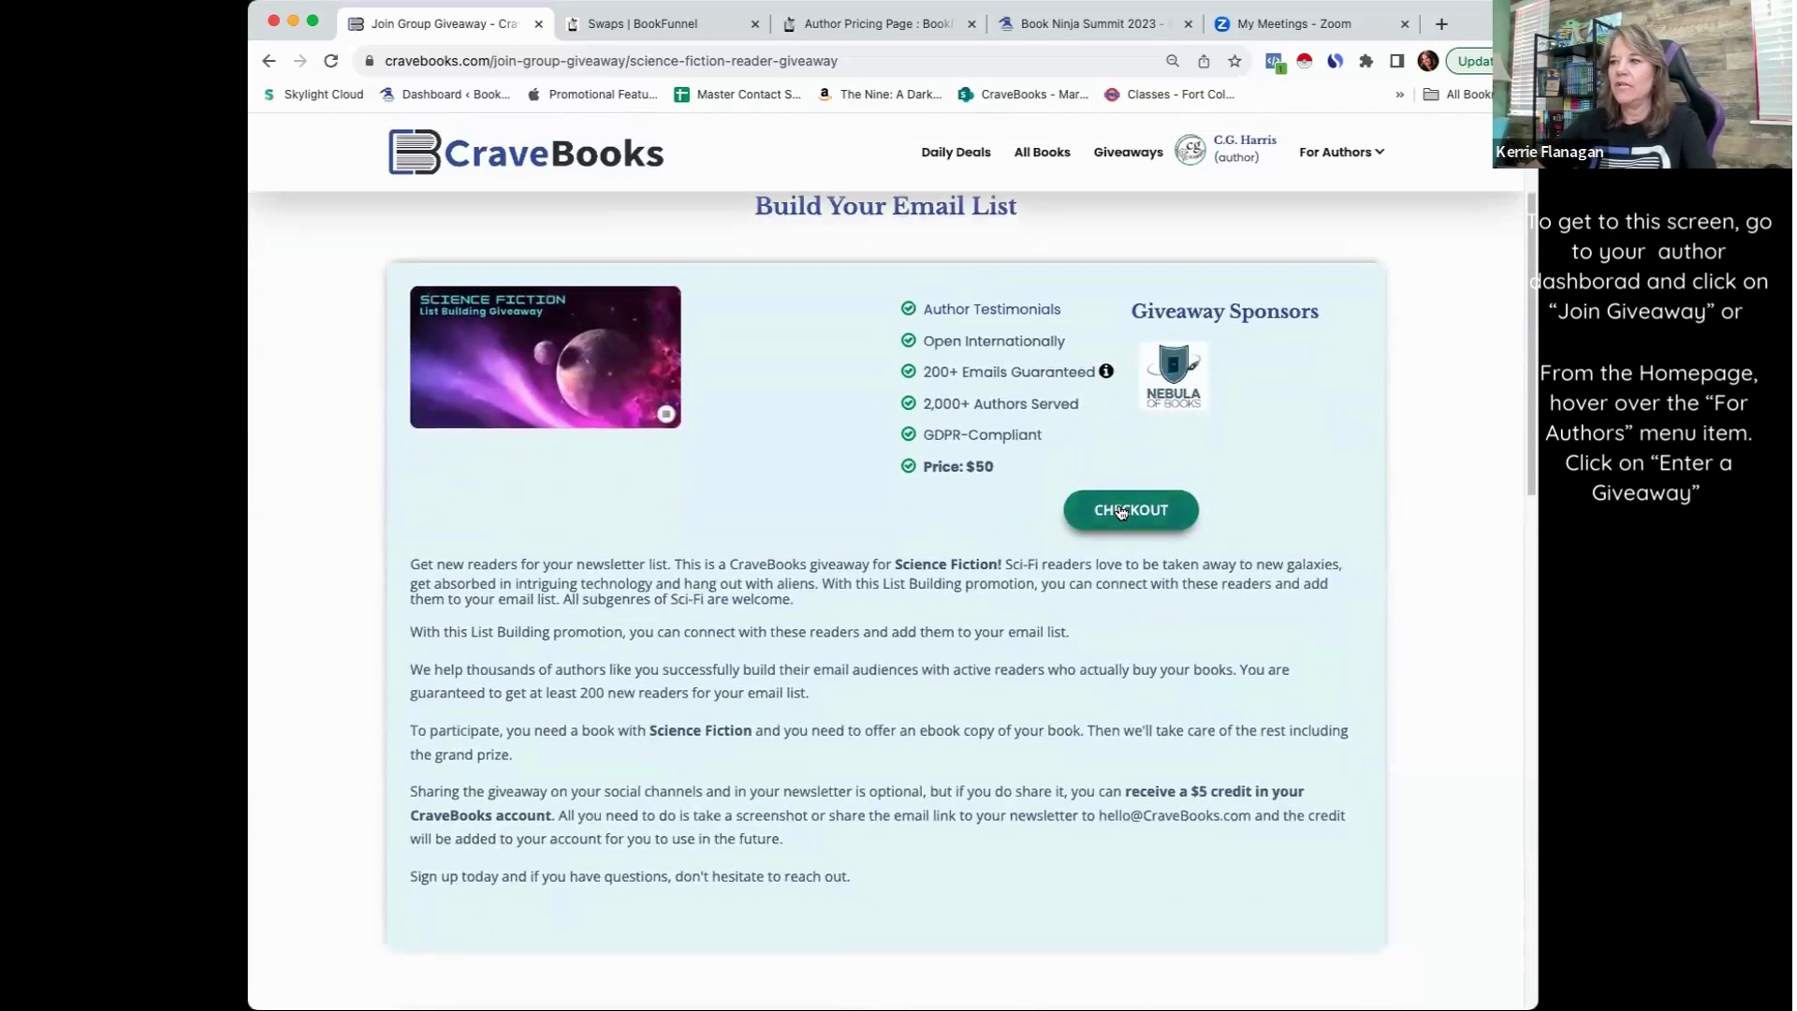
# Begin checkout and select Hometown Space Pirate (Viraquin Voyage Book 1) as the entered book
pyautogui.click(1130, 509)
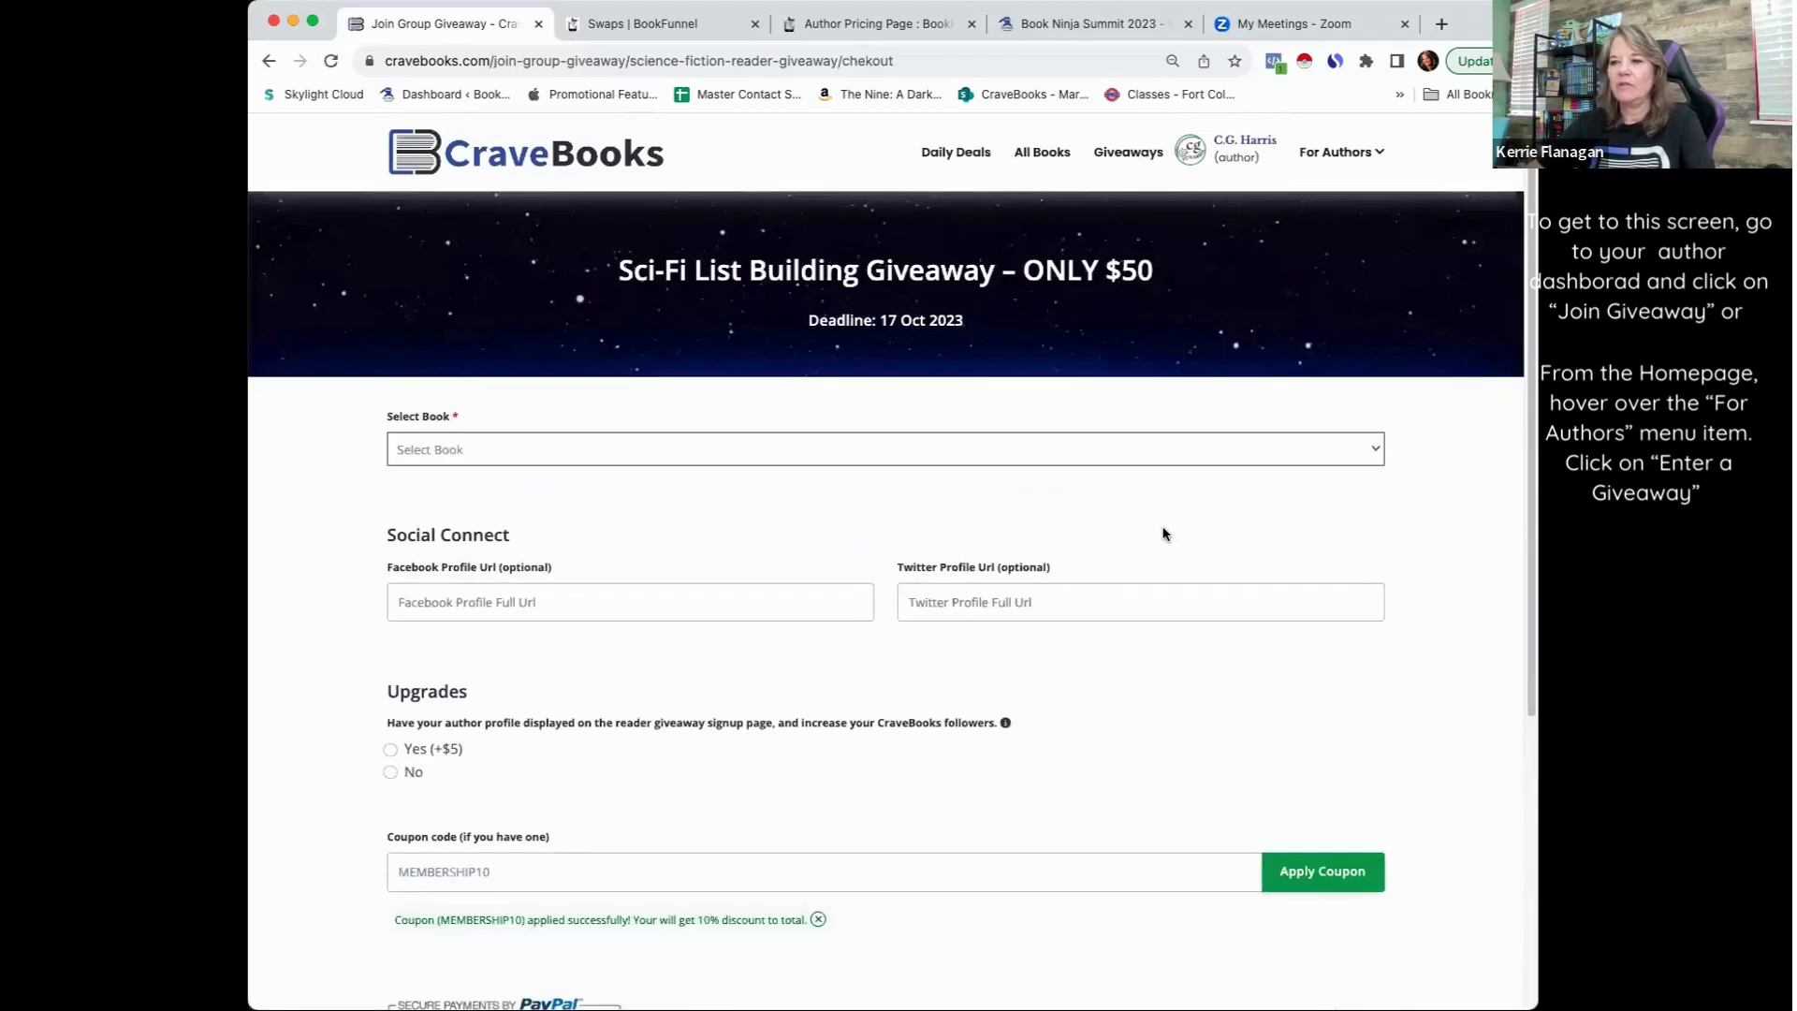
pyautogui.scroll(-2, 1272, 397)
pyautogui.scroll(3, 1273, 398)
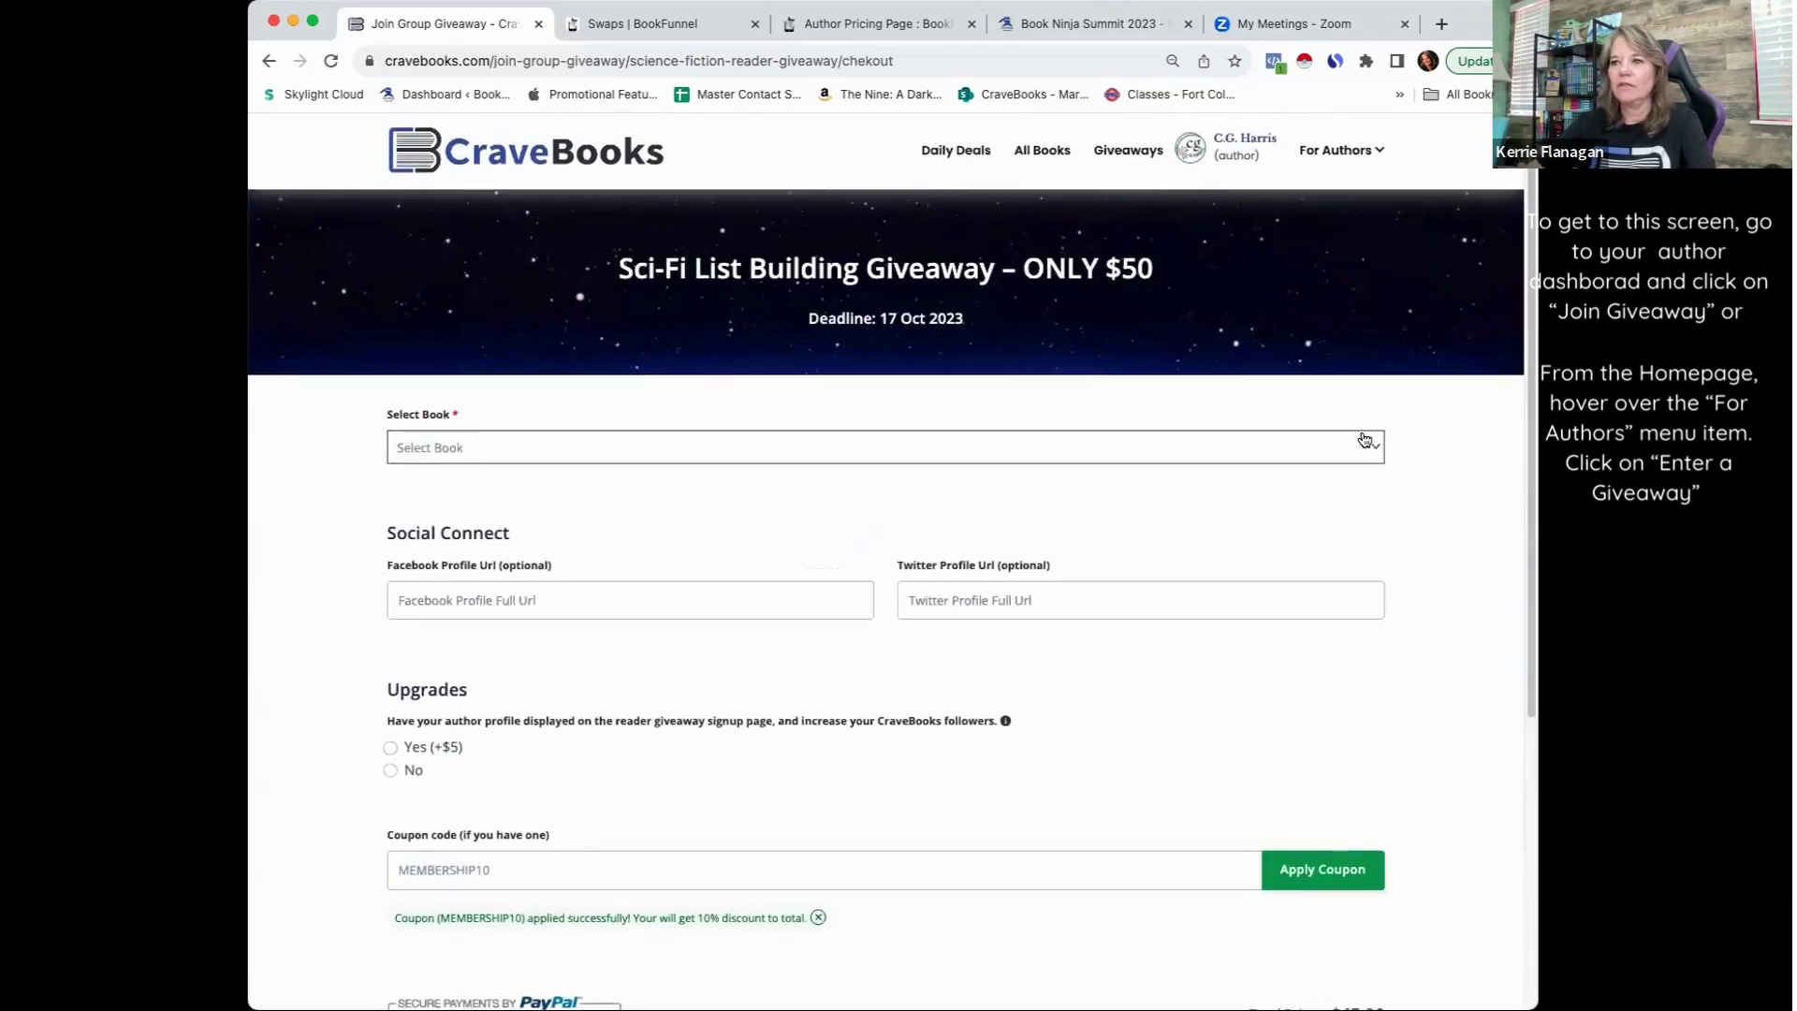
pyautogui.click(1374, 446)
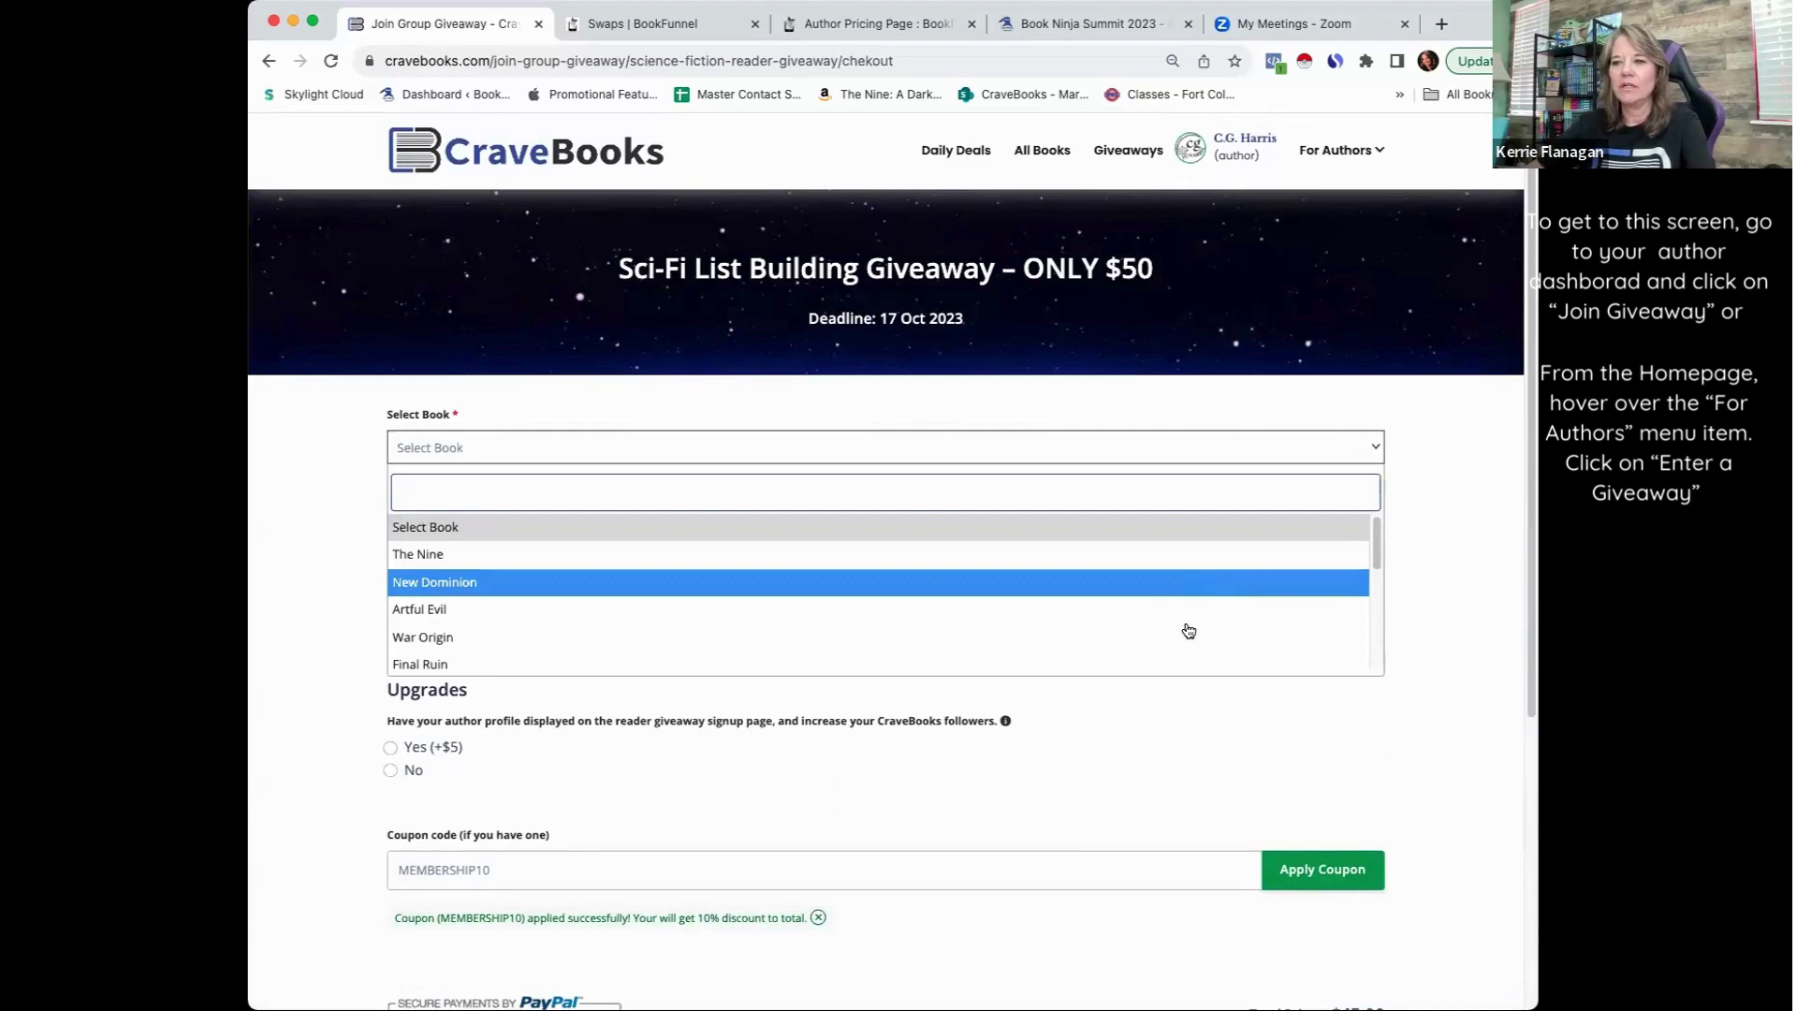
pyautogui.scroll(-2, 1179, 631)
pyautogui.scroll(-3, 1177, 630)
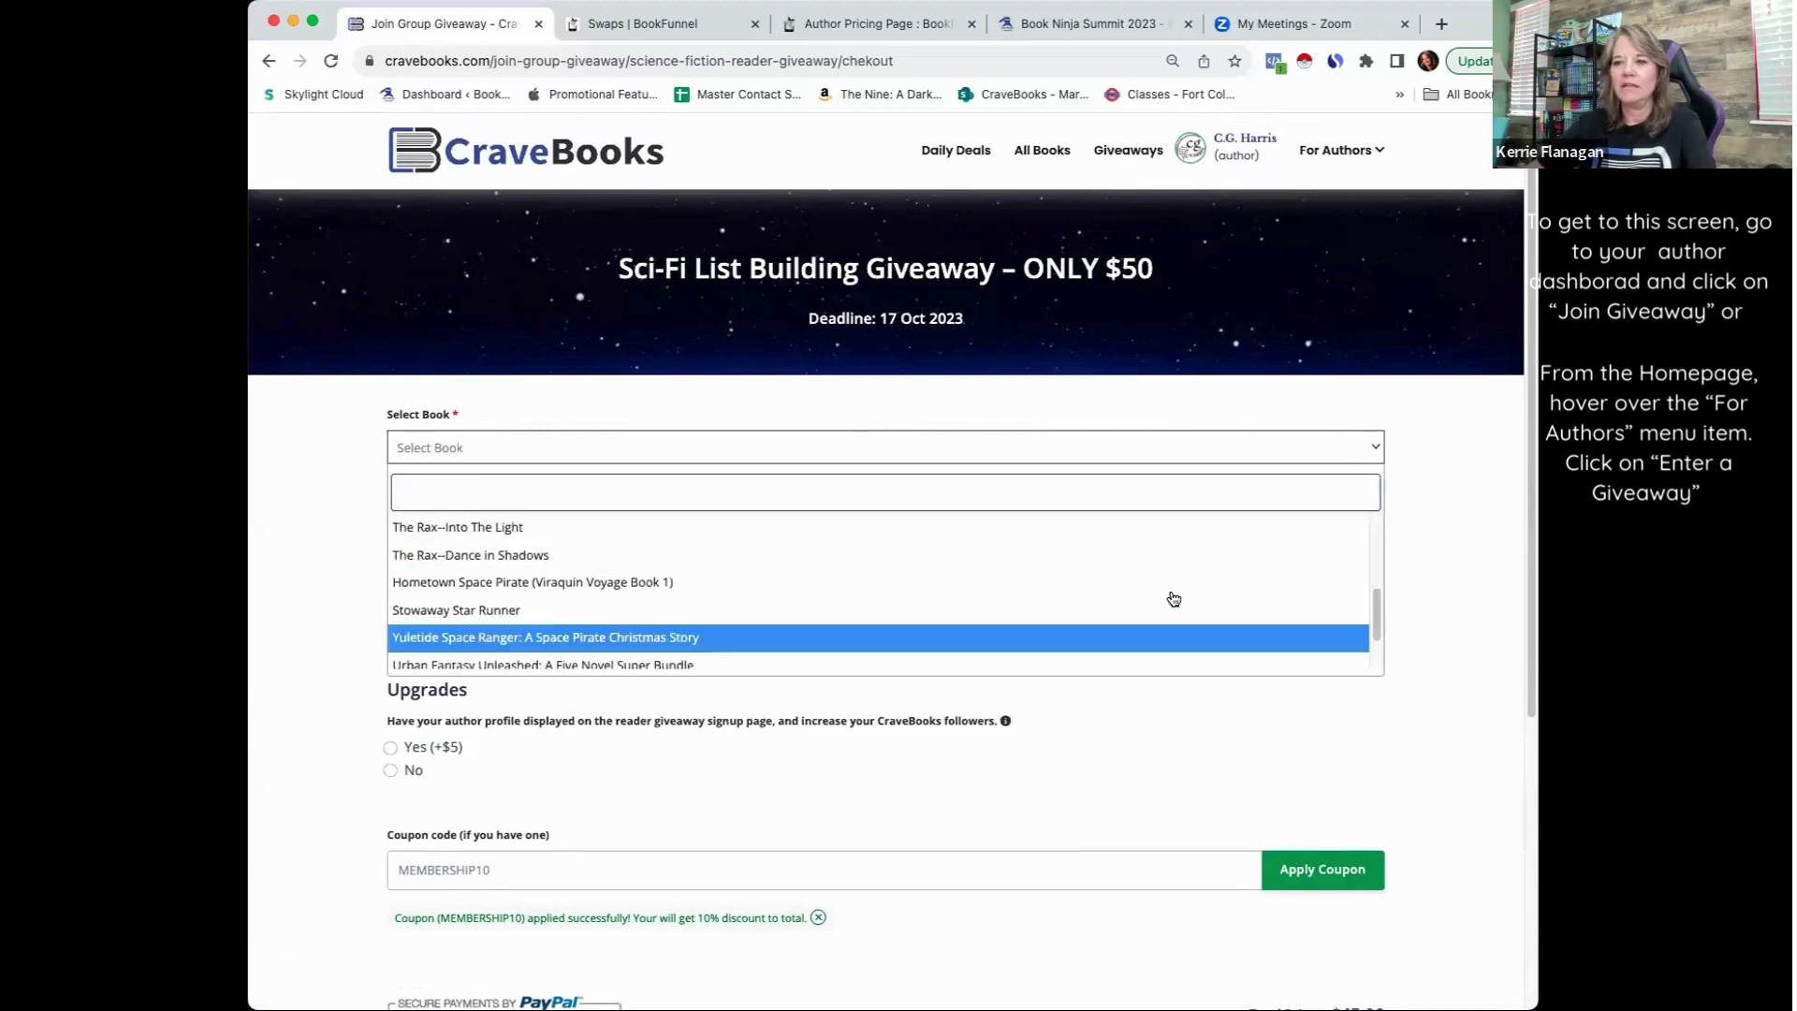
pyautogui.click(1173, 596)
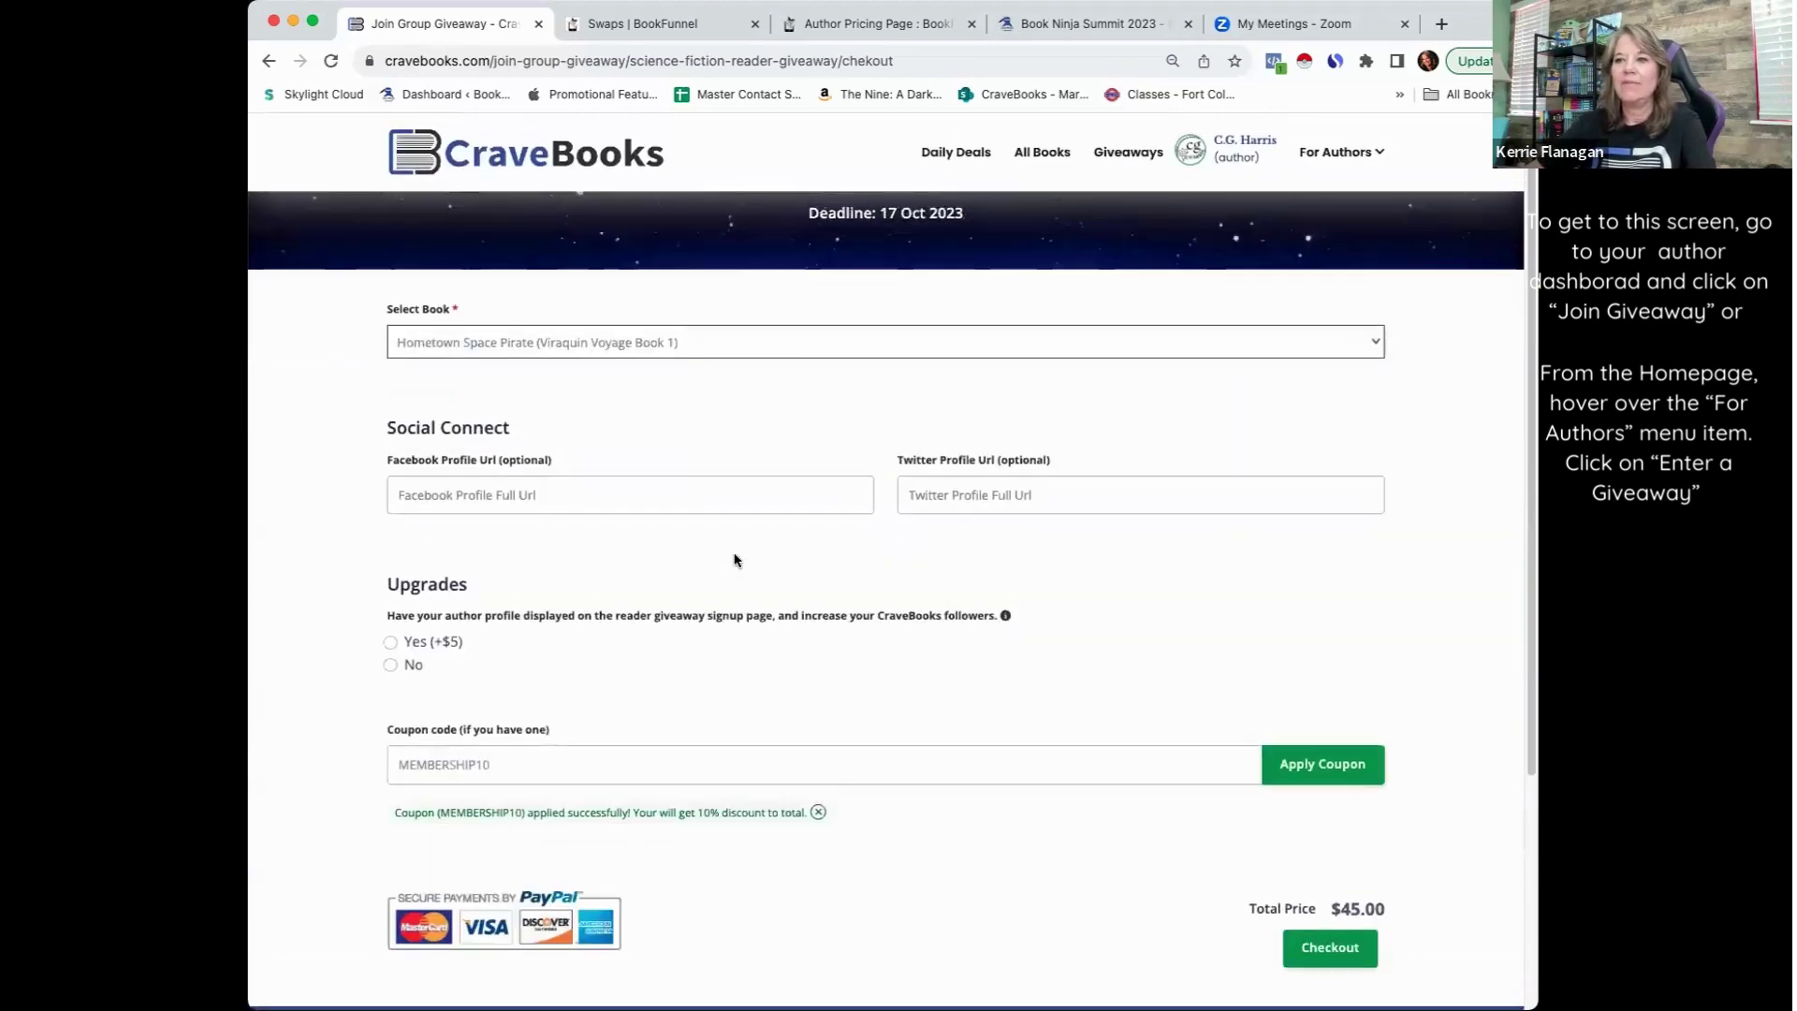
pyautogui.scroll(-3, 746, 532)
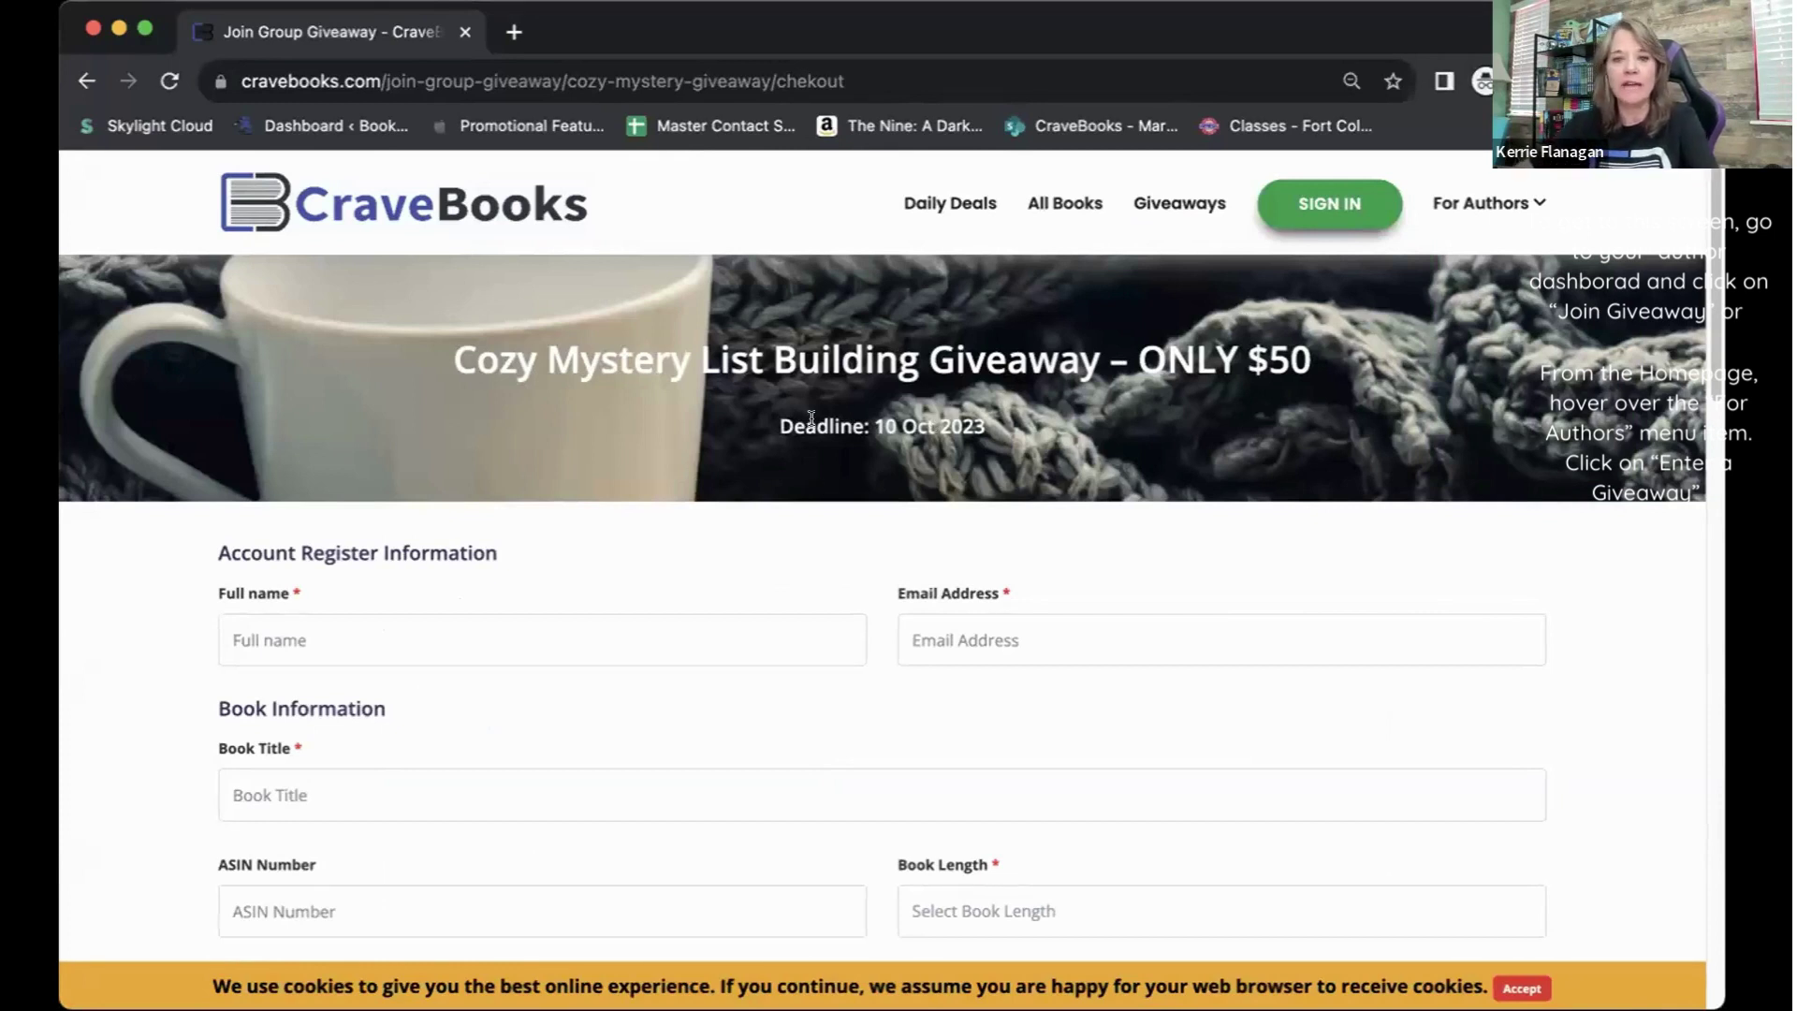
pyautogui.scroll(-3, 750, 406)
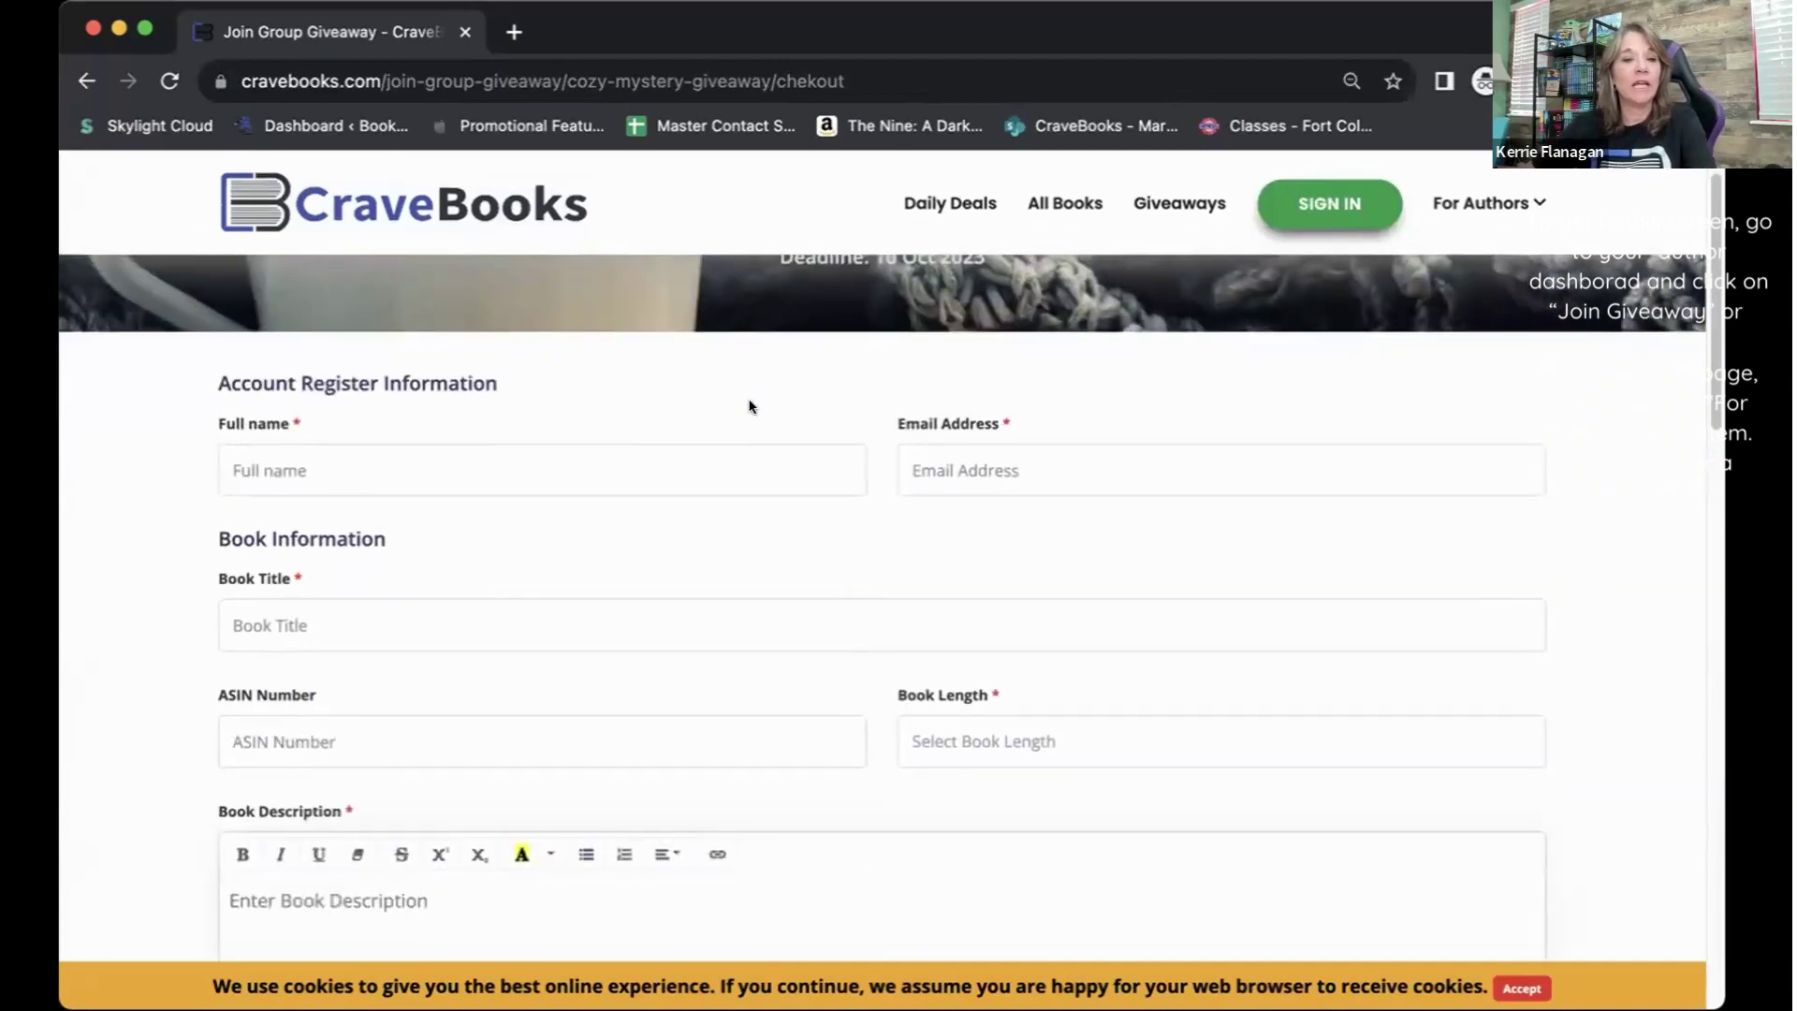
pyautogui.scroll(3, 628, 547)
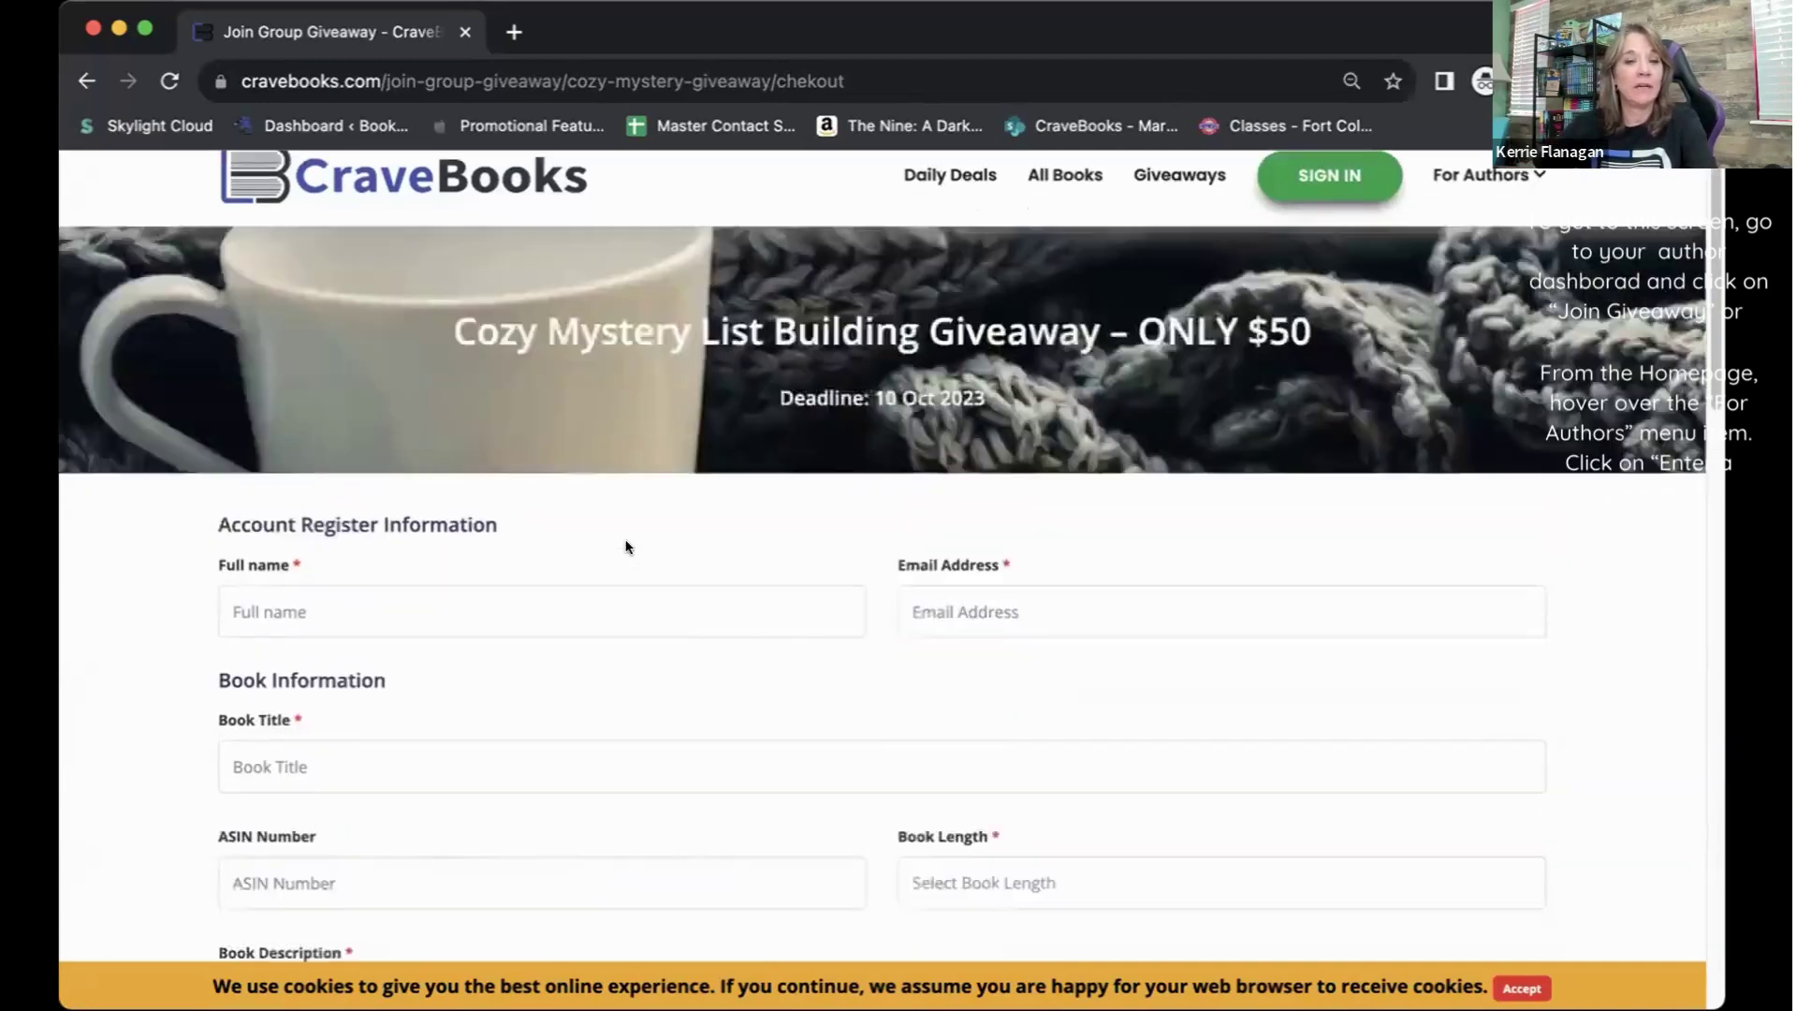
pyautogui.scroll(-2, 627, 546)
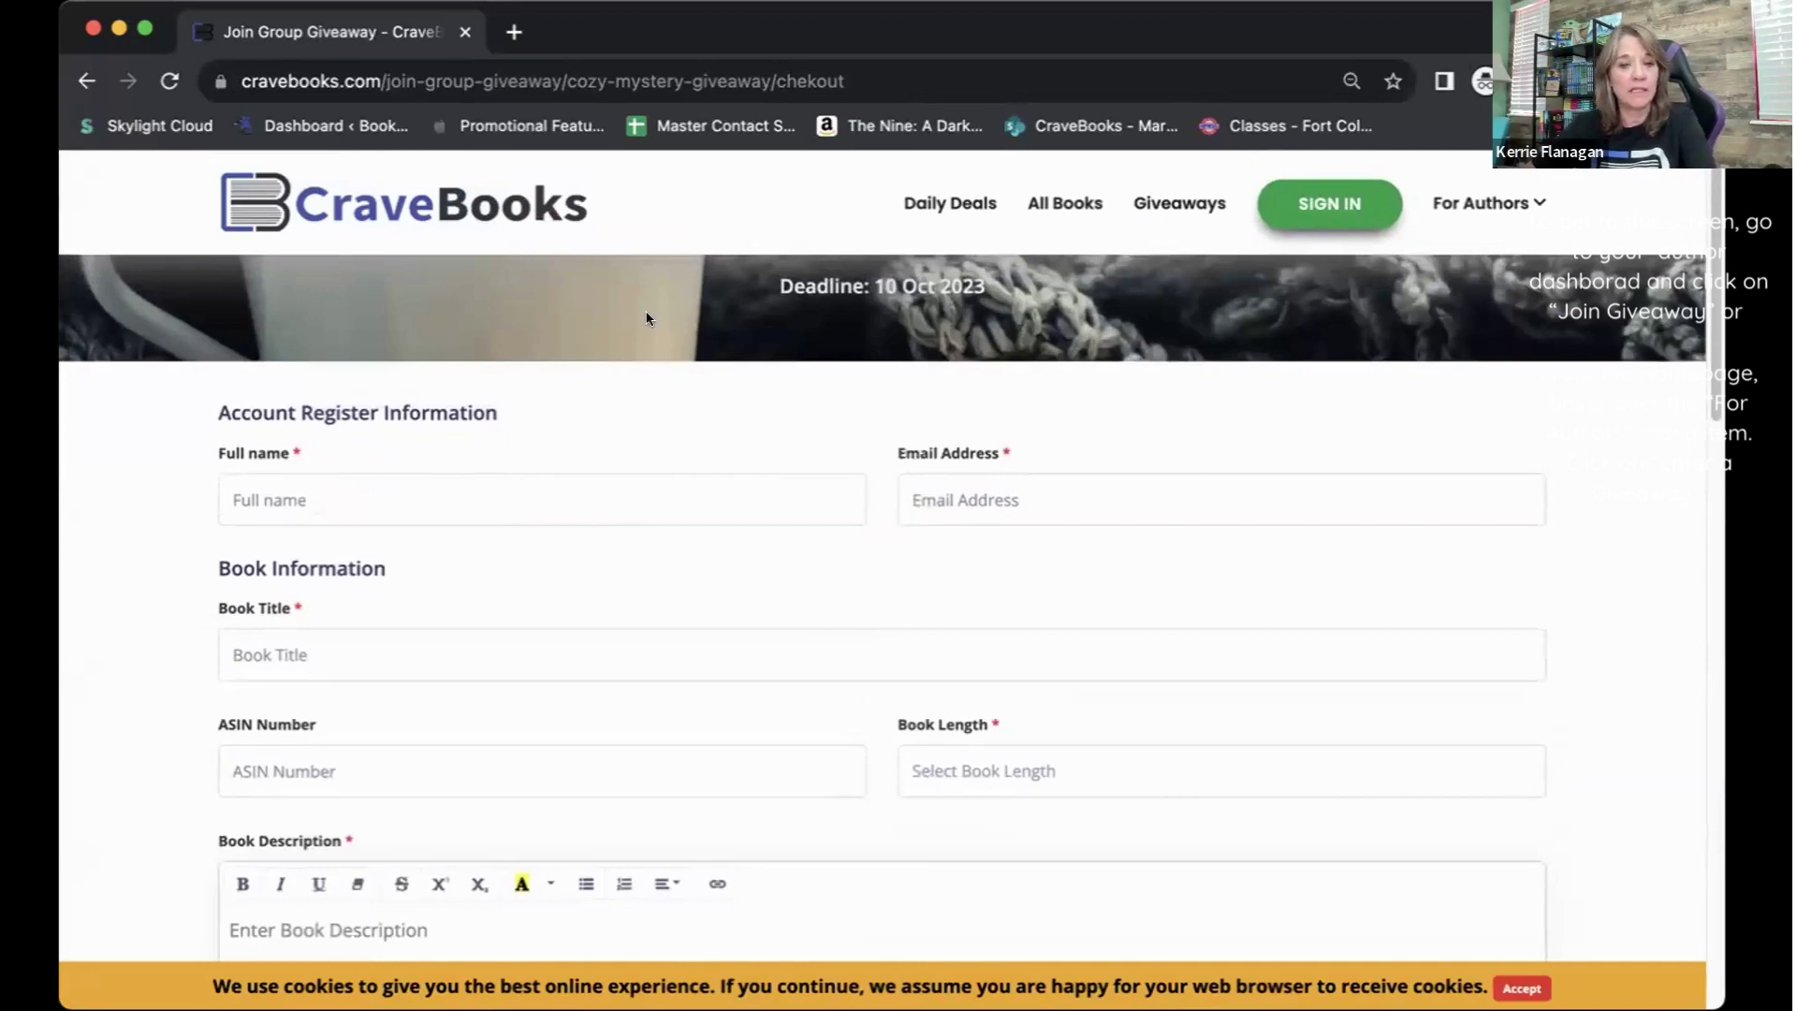
pyautogui.scroll(-1, 591, 376)
pyautogui.scroll(-1, 592, 376)
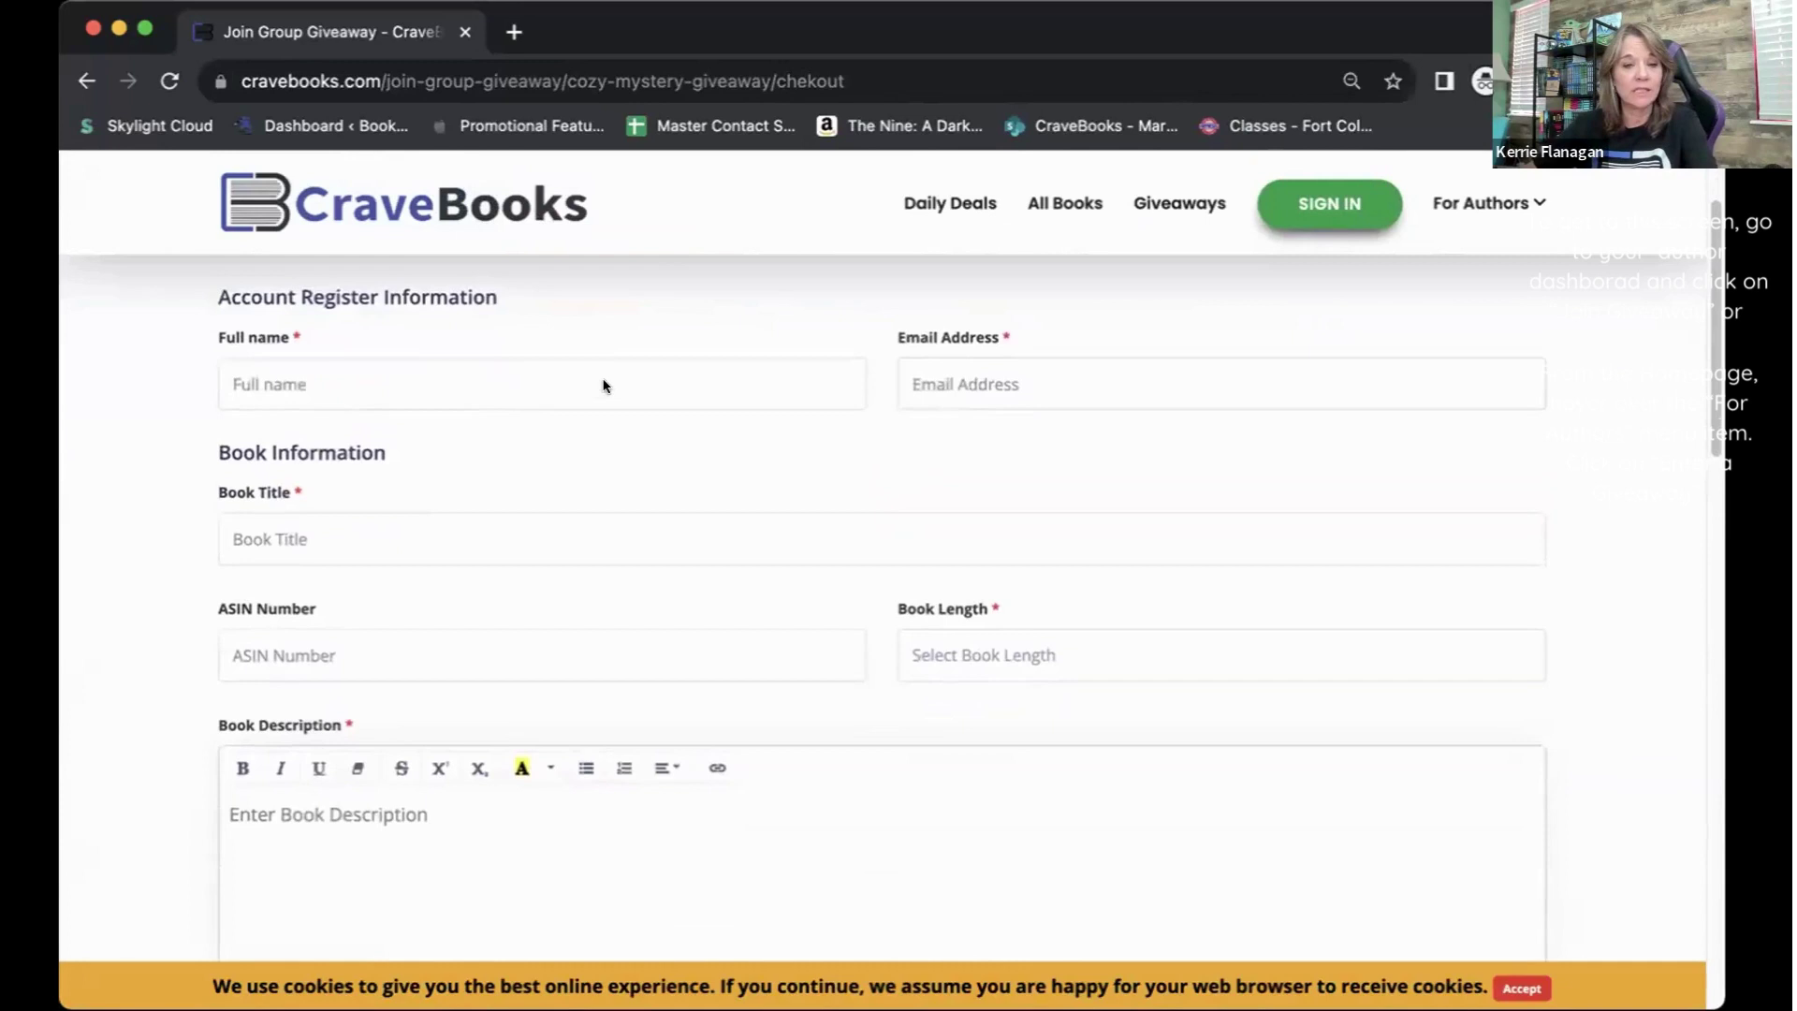
pyautogui.scroll(-2, 522, 377)
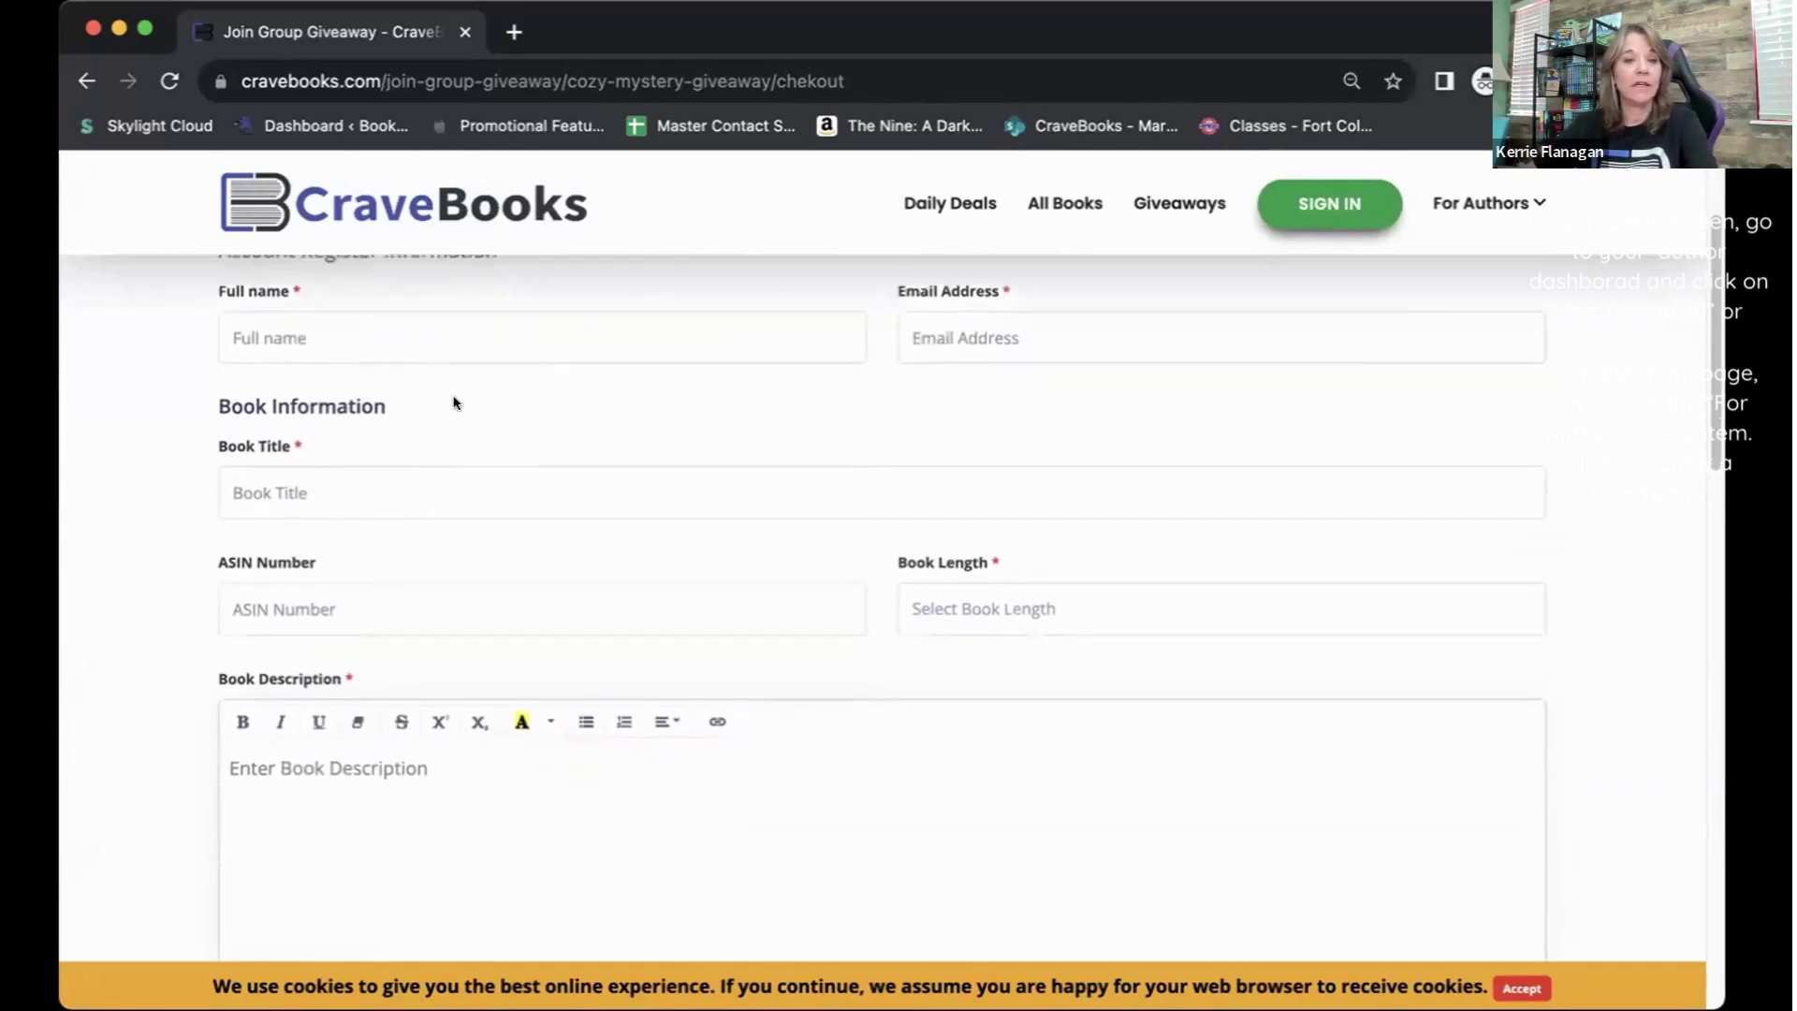
pyautogui.scroll(-1, 421, 407)
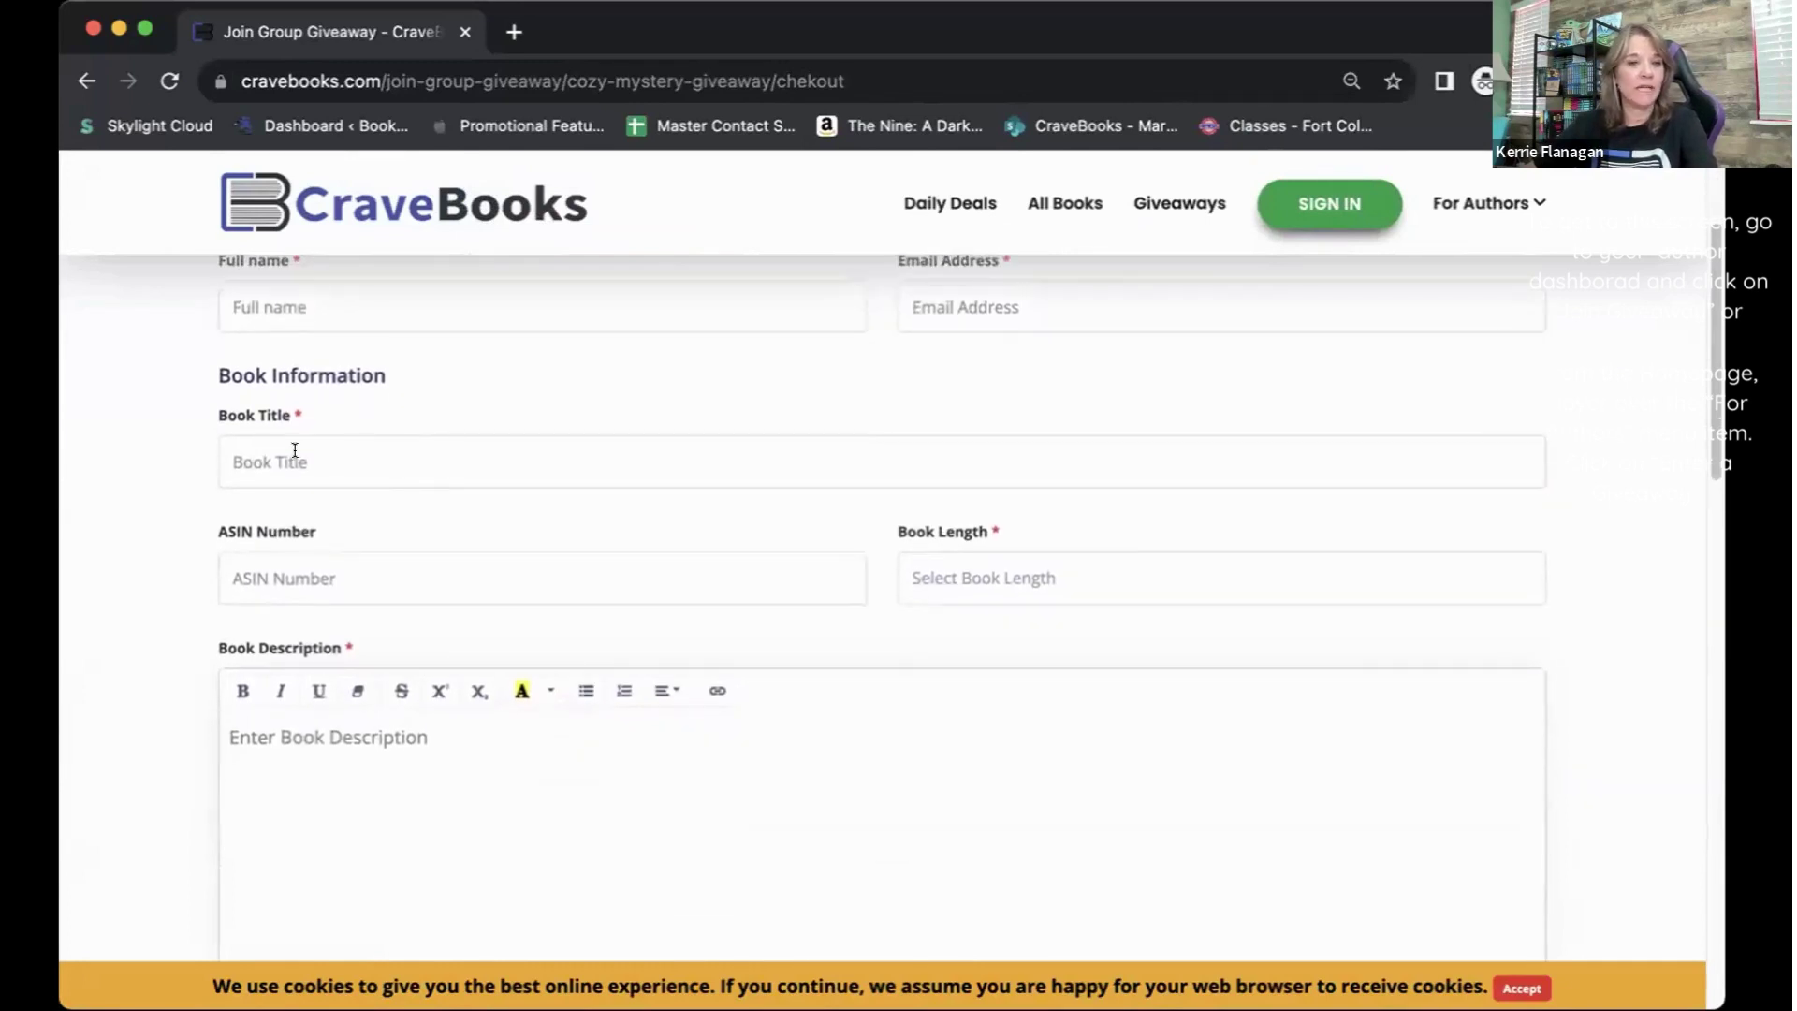
pyautogui.scroll(-1, 294, 452)
pyautogui.scroll(-1, 302, 452)
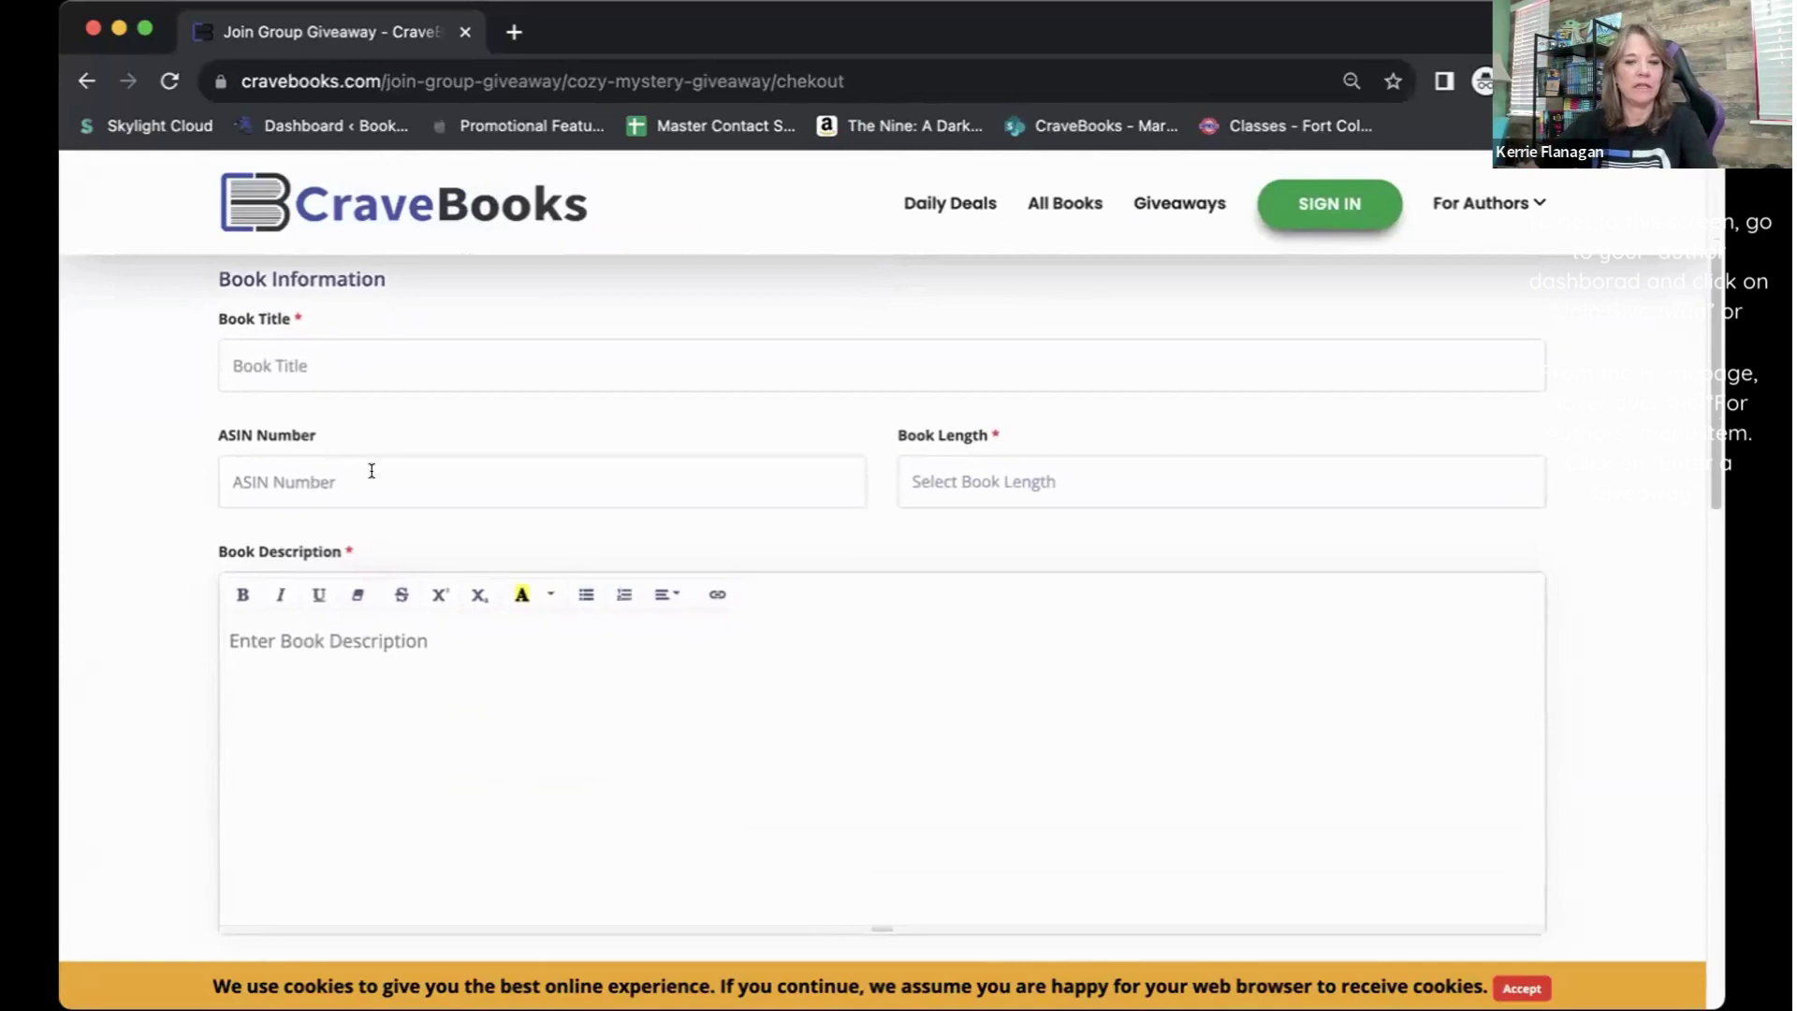
pyautogui.scroll(-1, 371, 470)
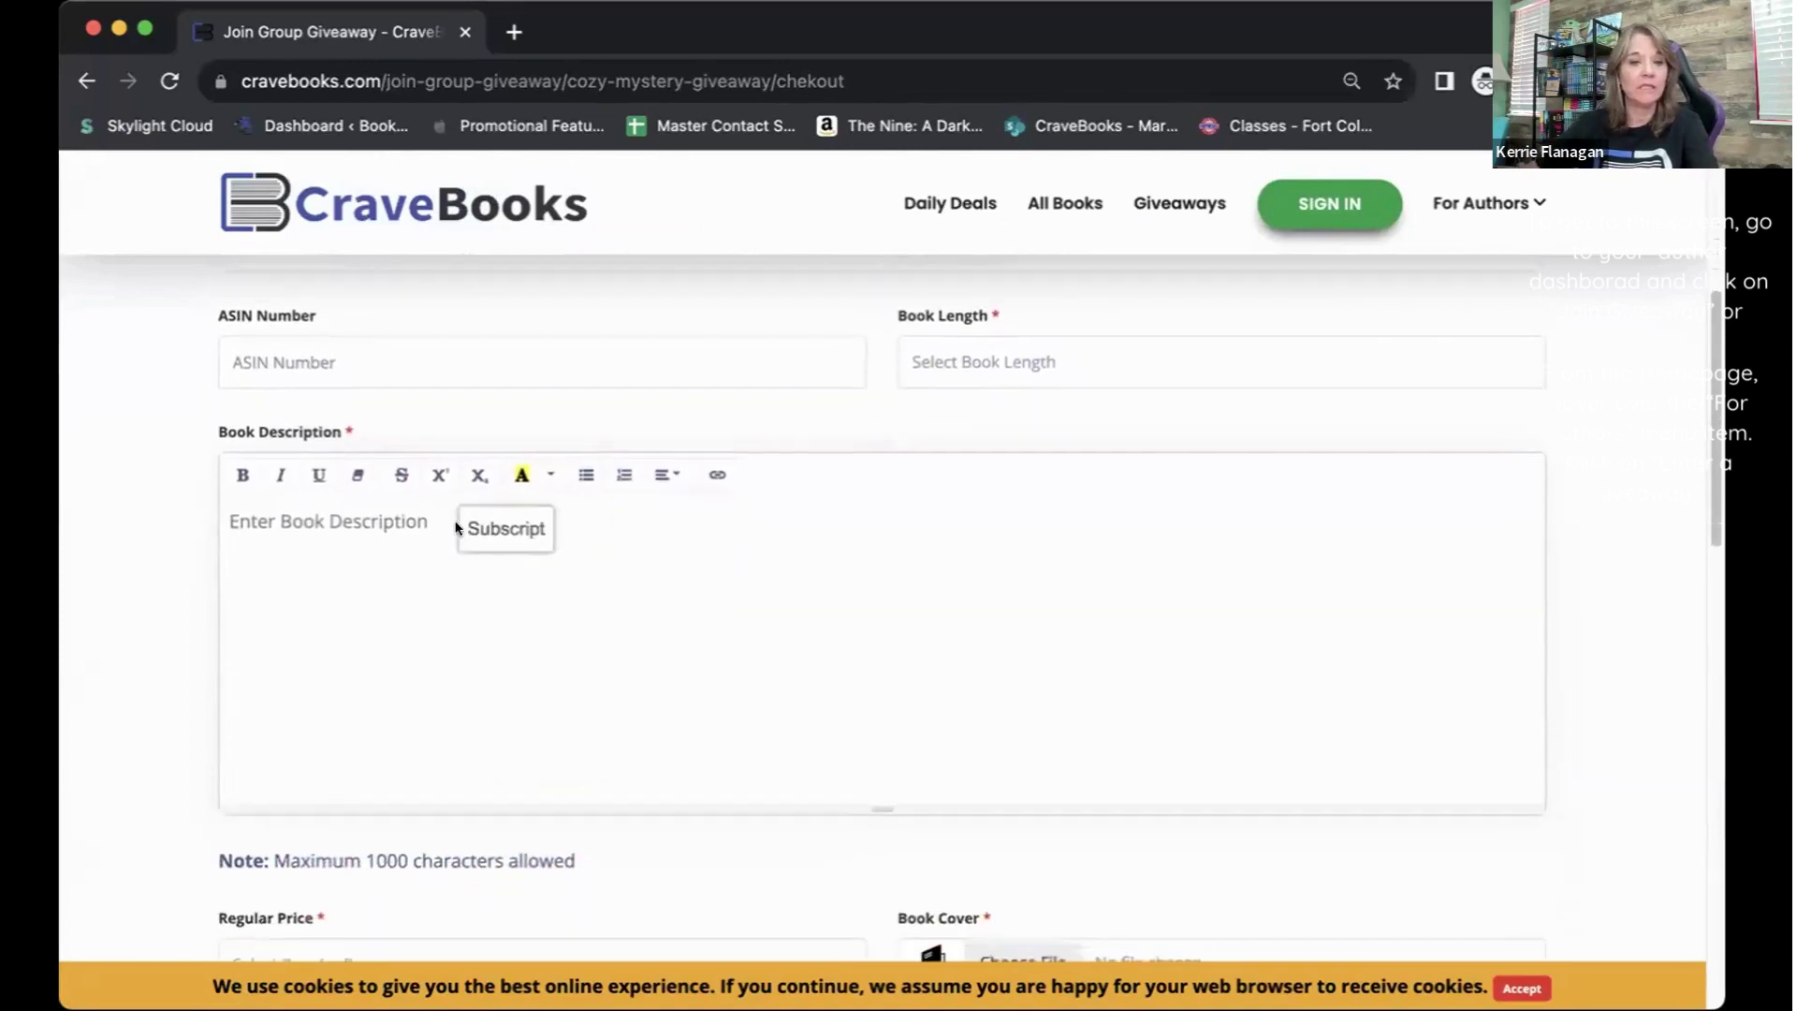
pyautogui.scroll(-3, 456, 561)
pyautogui.scroll(-3, 455, 617)
pyautogui.scroll(-3, 450, 645)
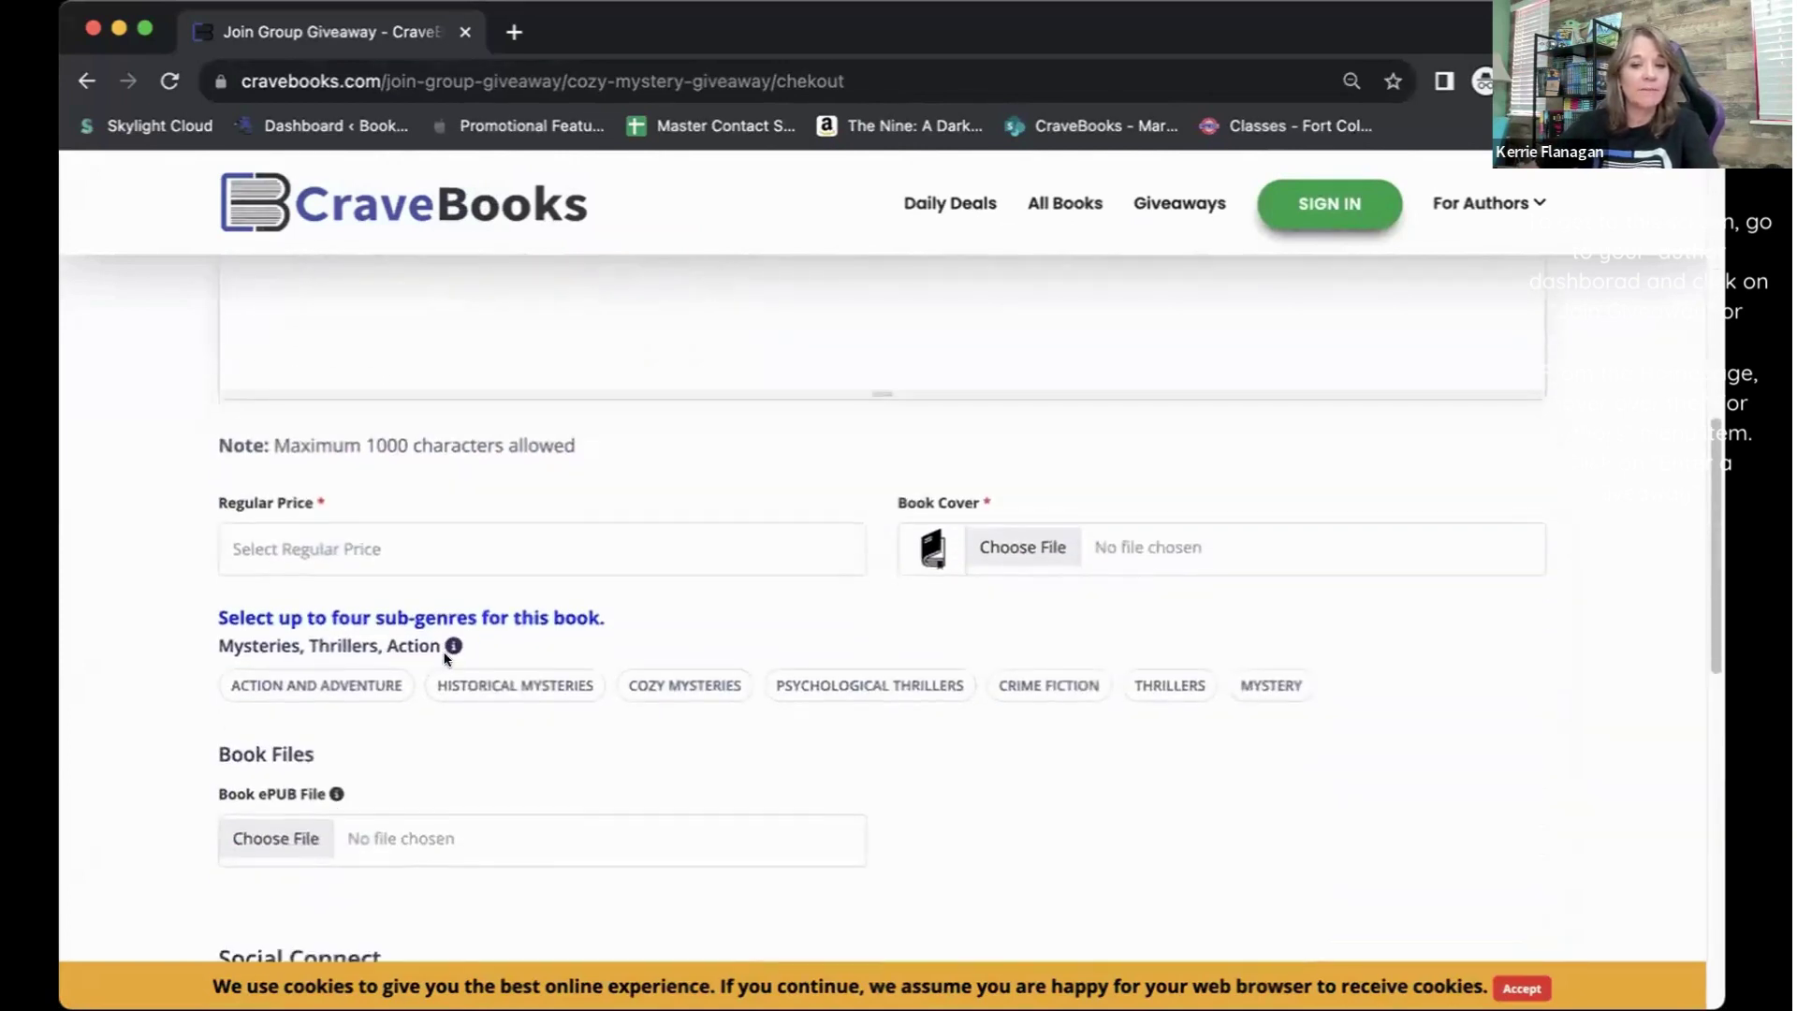
pyautogui.scroll(-2, 447, 657)
pyautogui.scroll(-1, 426, 640)
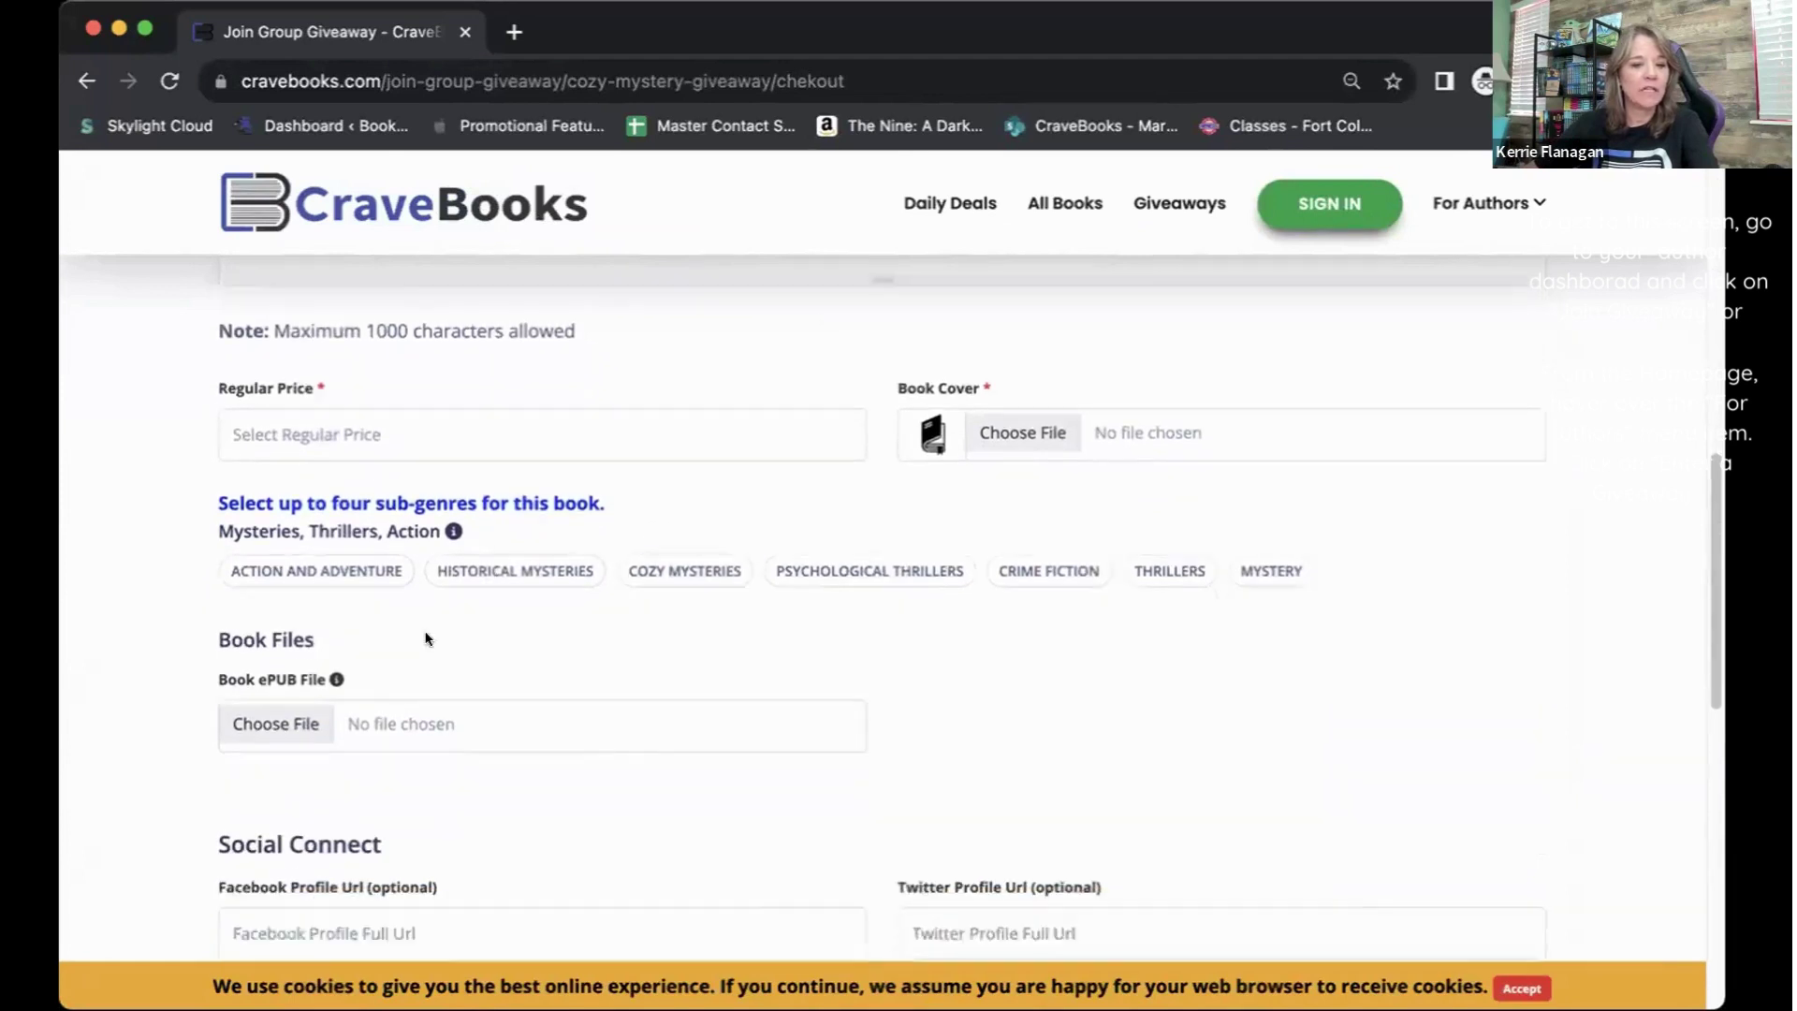
pyautogui.scroll(-2, 427, 639)
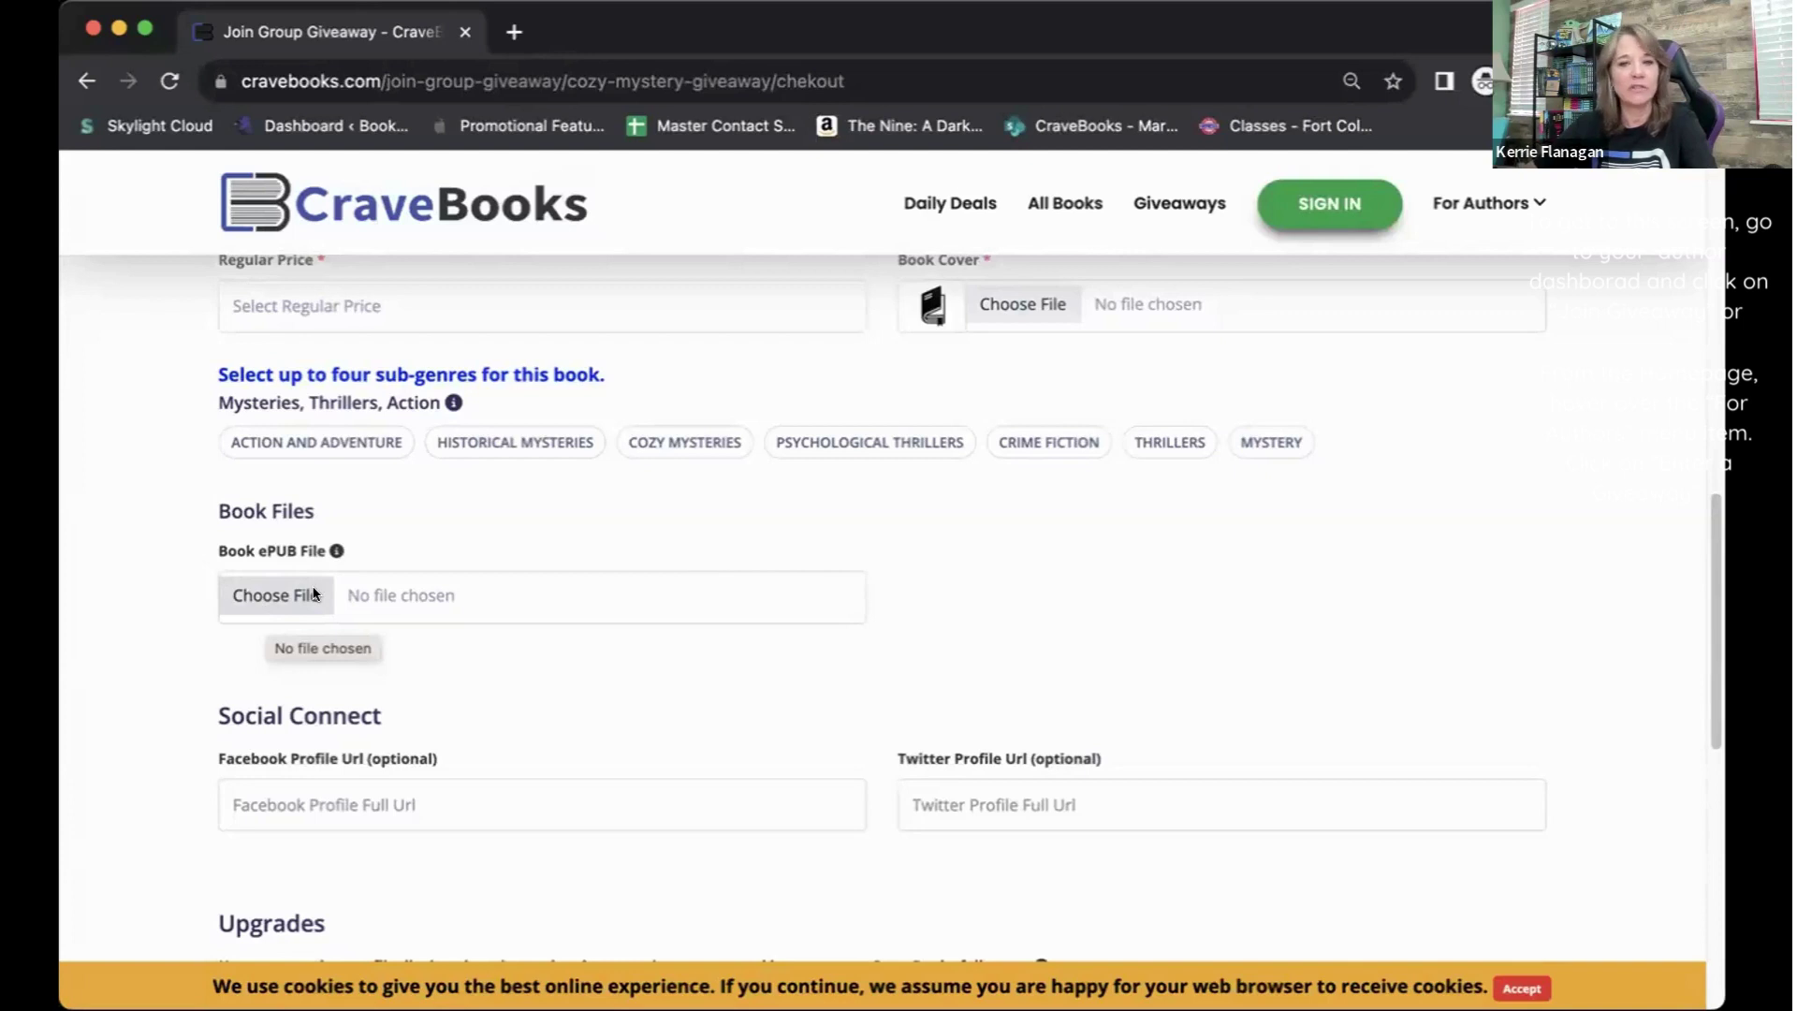
pyautogui.scroll(-3, 440, 675)
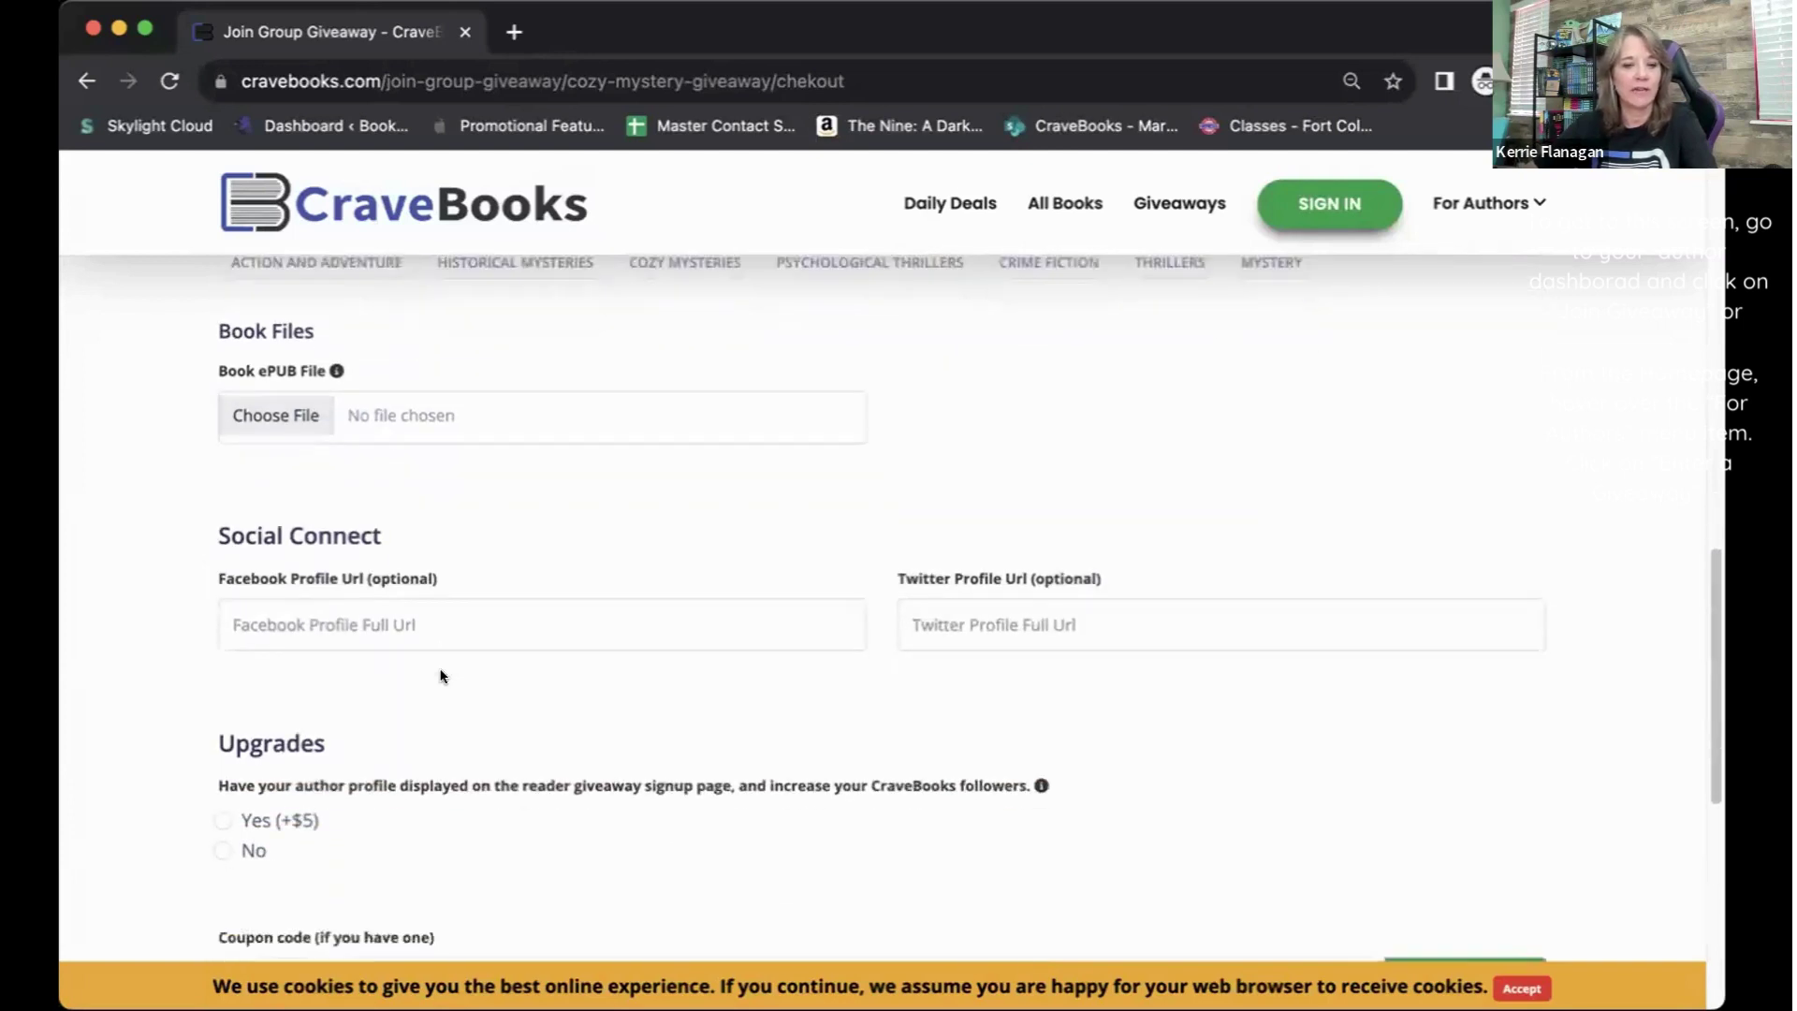
pyautogui.scroll(-2, 441, 674)
pyautogui.scroll(-2, 422, 672)
pyautogui.scroll(-1, 396, 681)
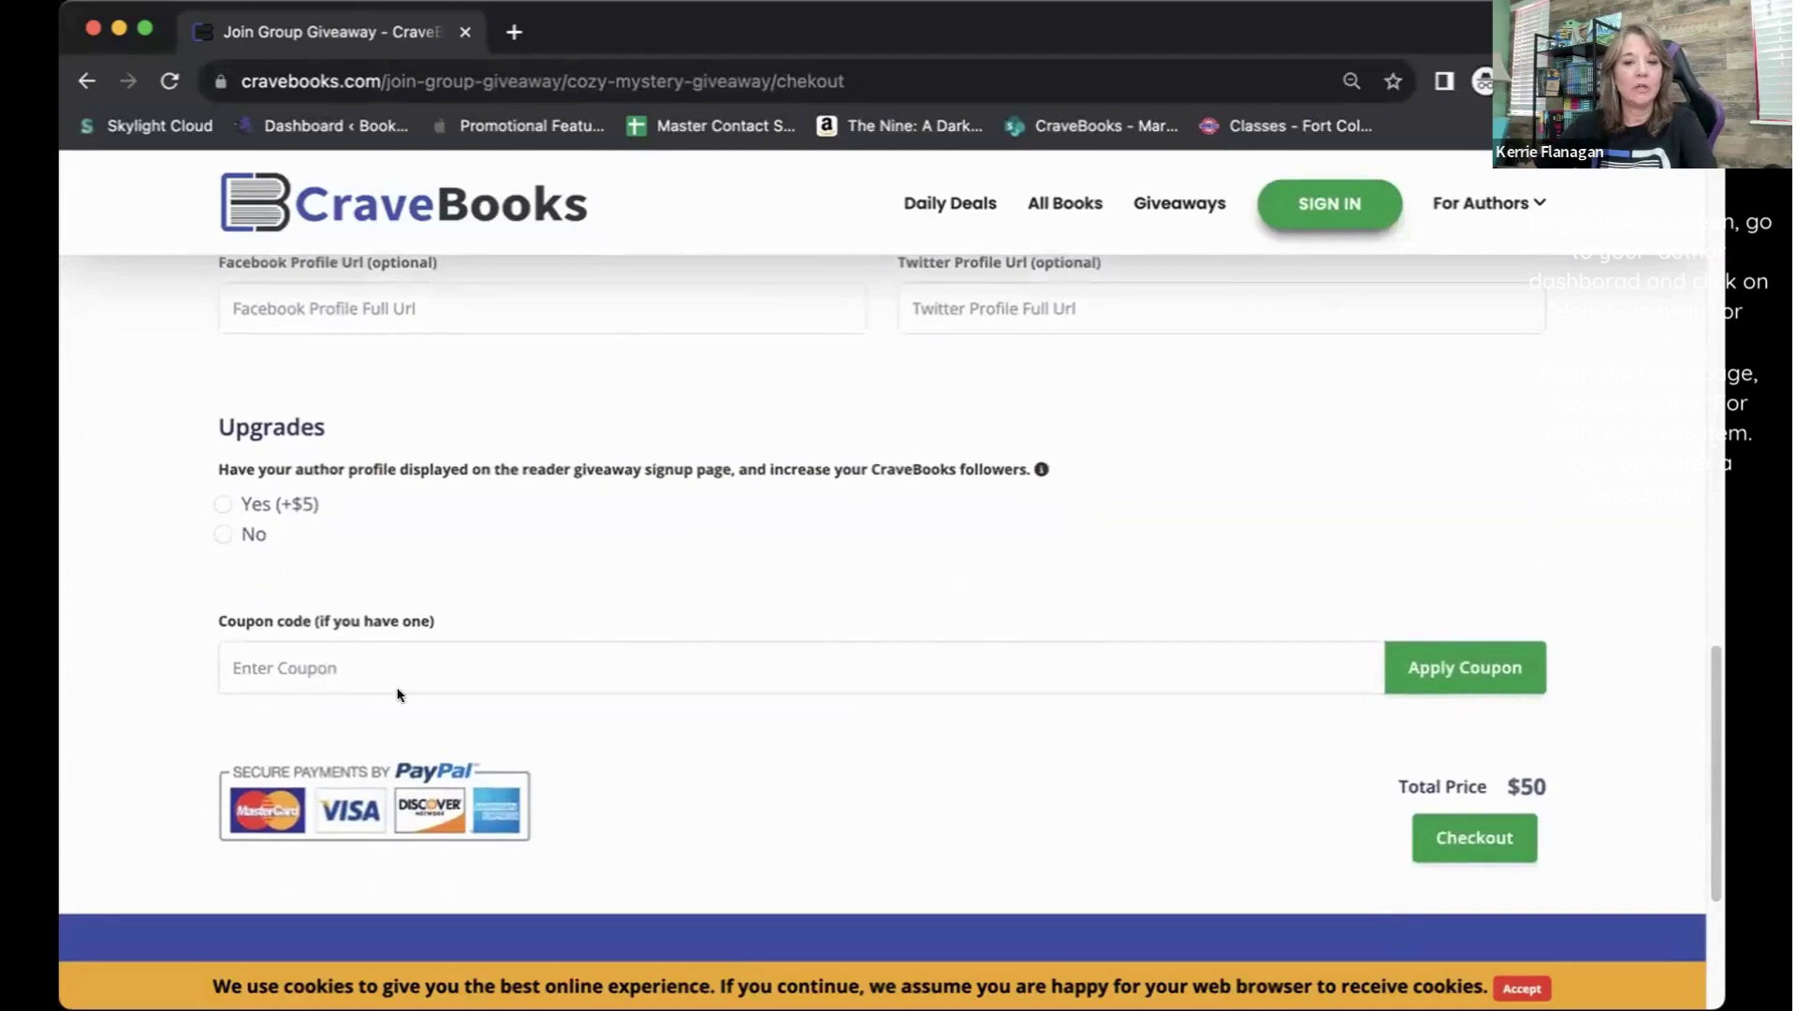
pyautogui.scroll(3, 274, 567)
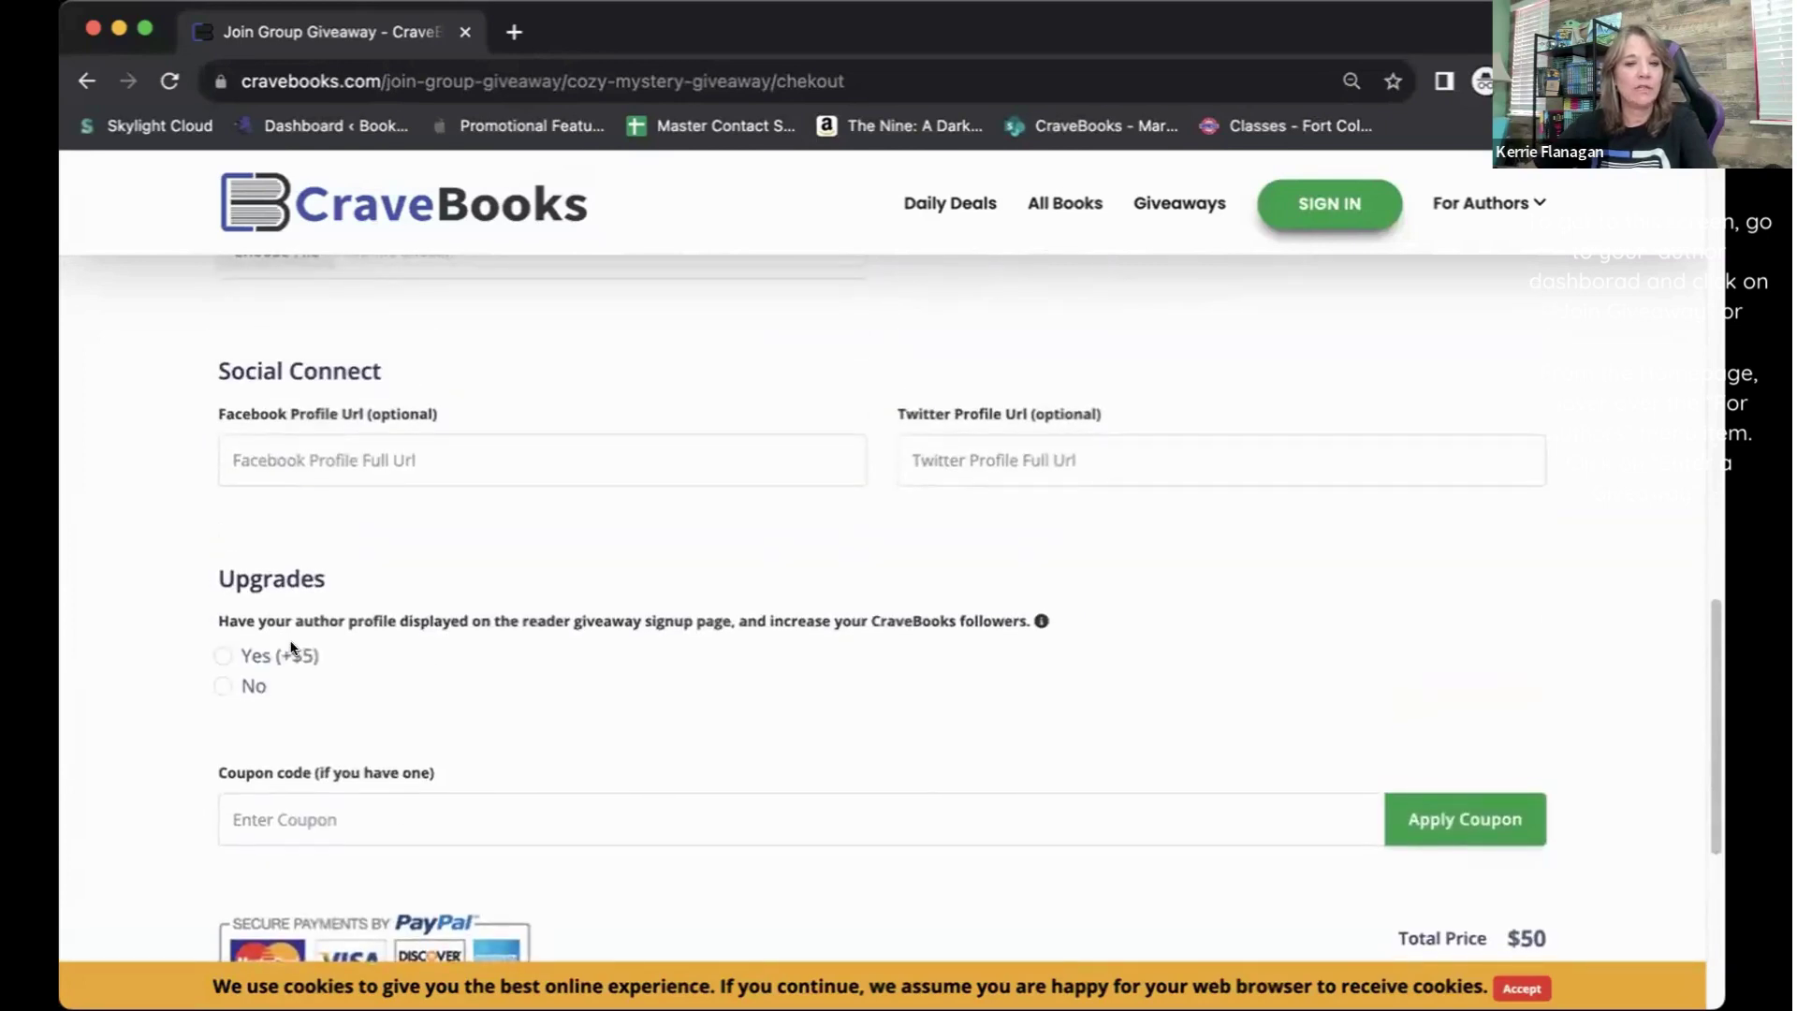
pyautogui.scroll(2, 292, 646)
pyautogui.scroll(3, 293, 647)
pyautogui.scroll(3, 292, 645)
pyautogui.scroll(2, 295, 639)
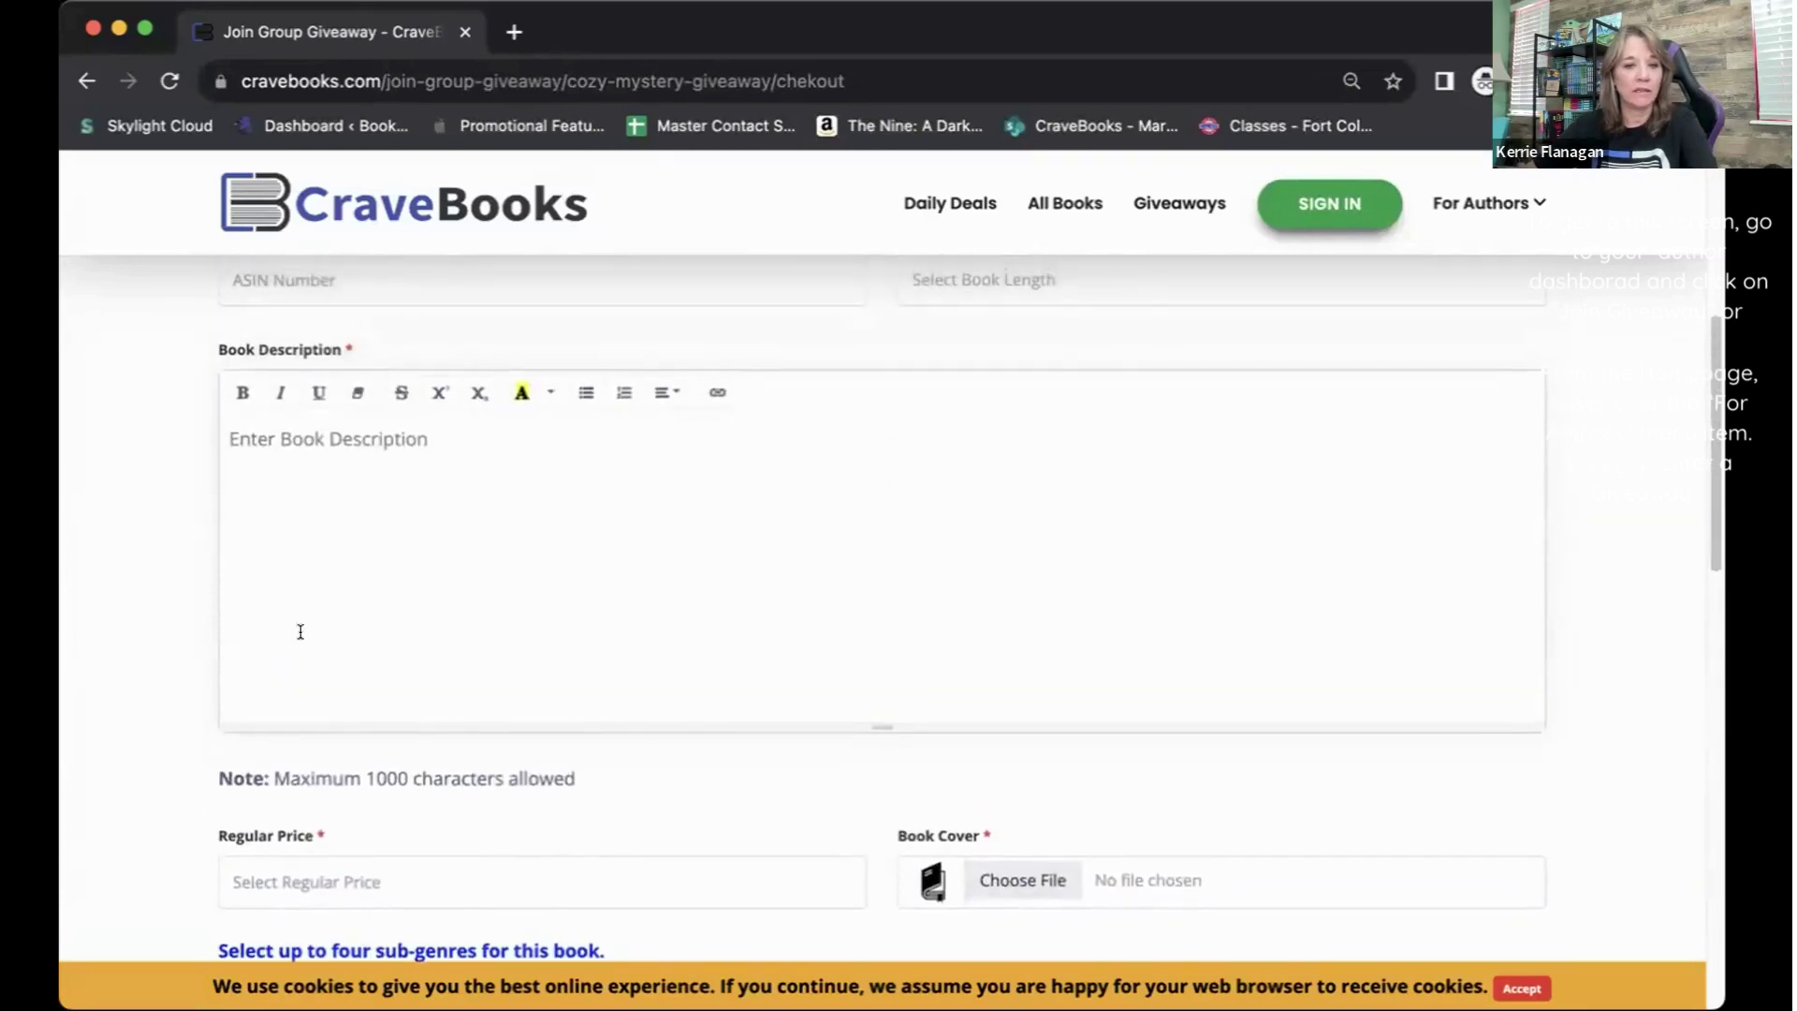
pyautogui.scroll(2, 299, 635)
pyautogui.scroll(3, 299, 634)
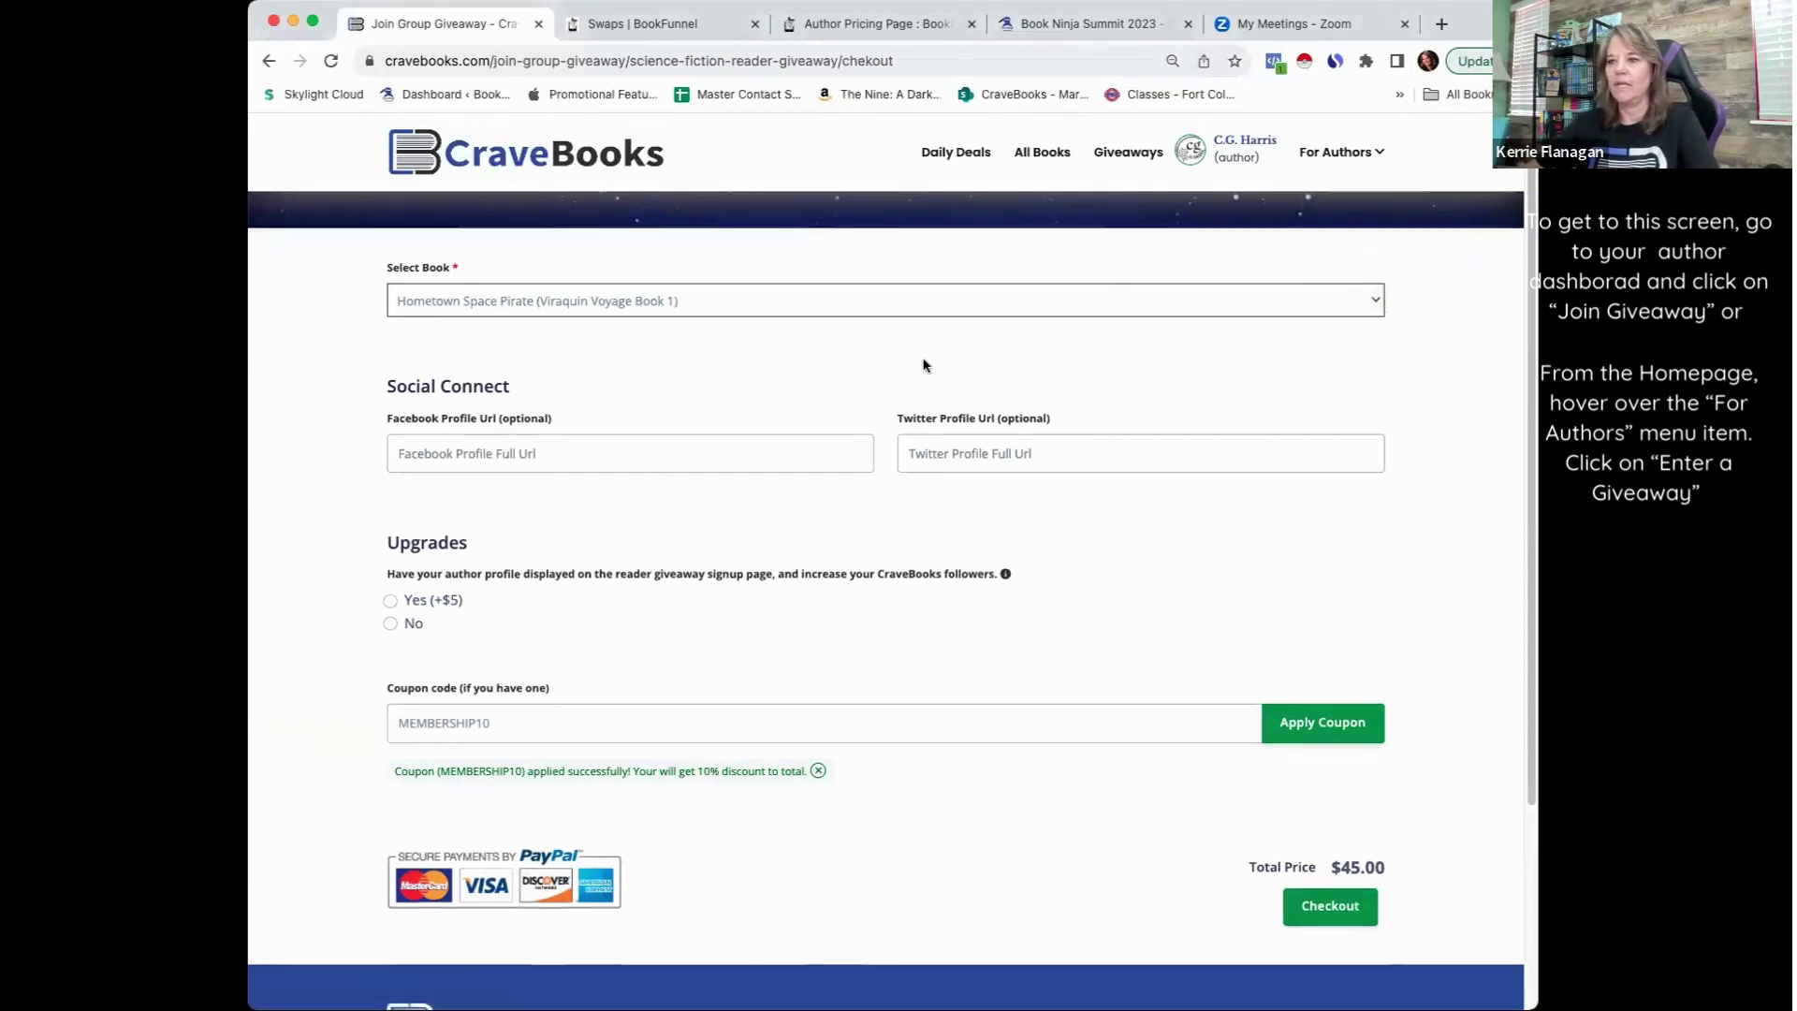
pyautogui.scroll(-1, 940, 257)
pyautogui.scroll(3, 941, 258)
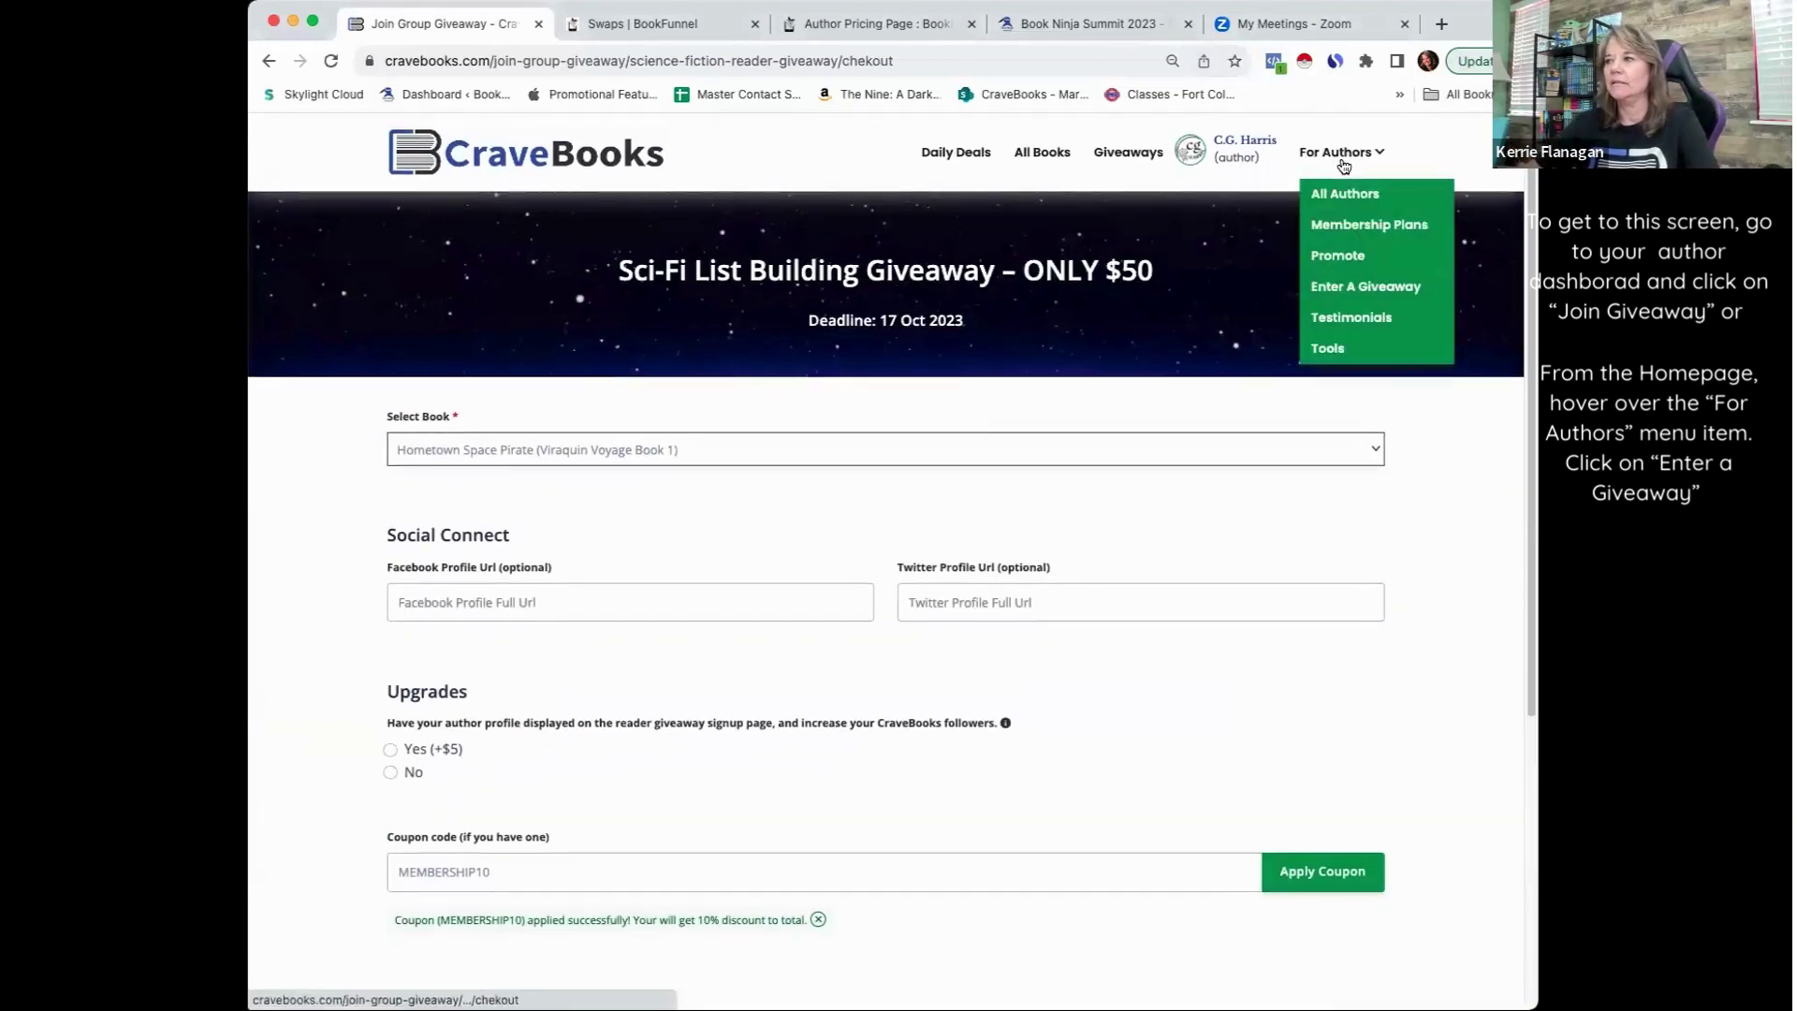
# Go to the Join Group Giveaway page via For Authors > Enter A Giveaway
pyautogui.click(1352, 285)
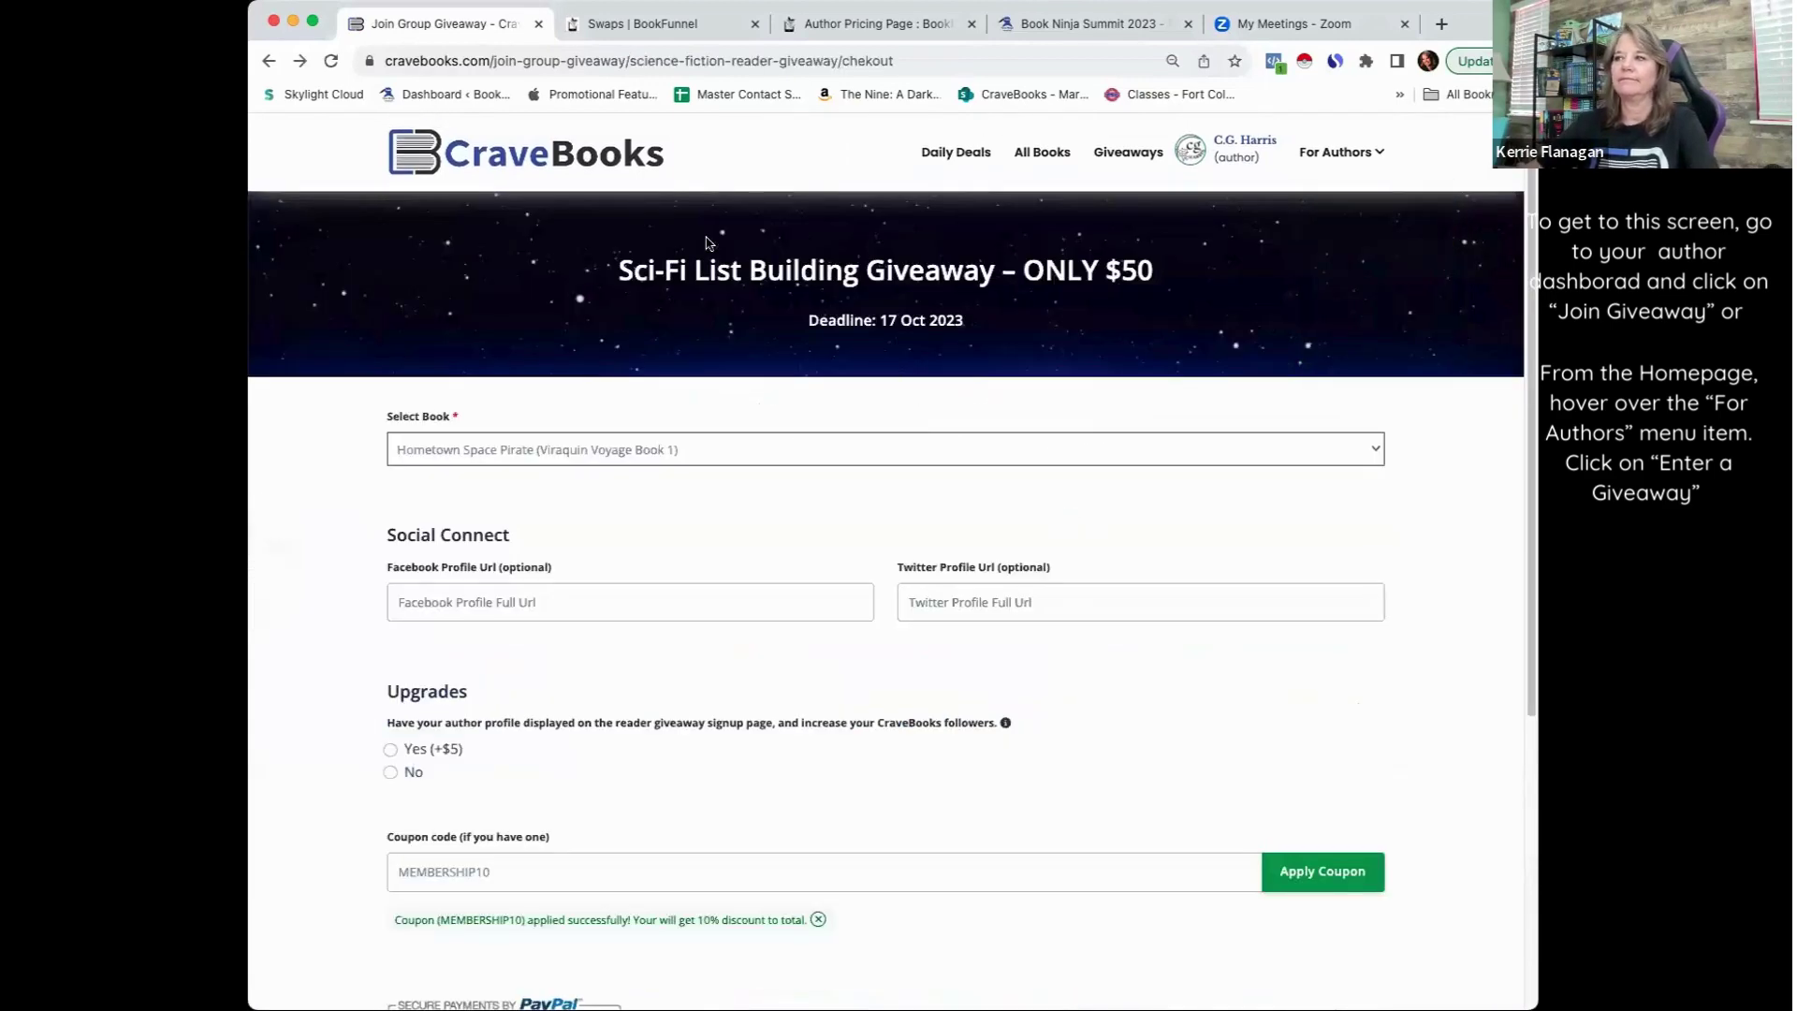
pyautogui.moveTo(1340, 152)
pyautogui.click(1369, 285)
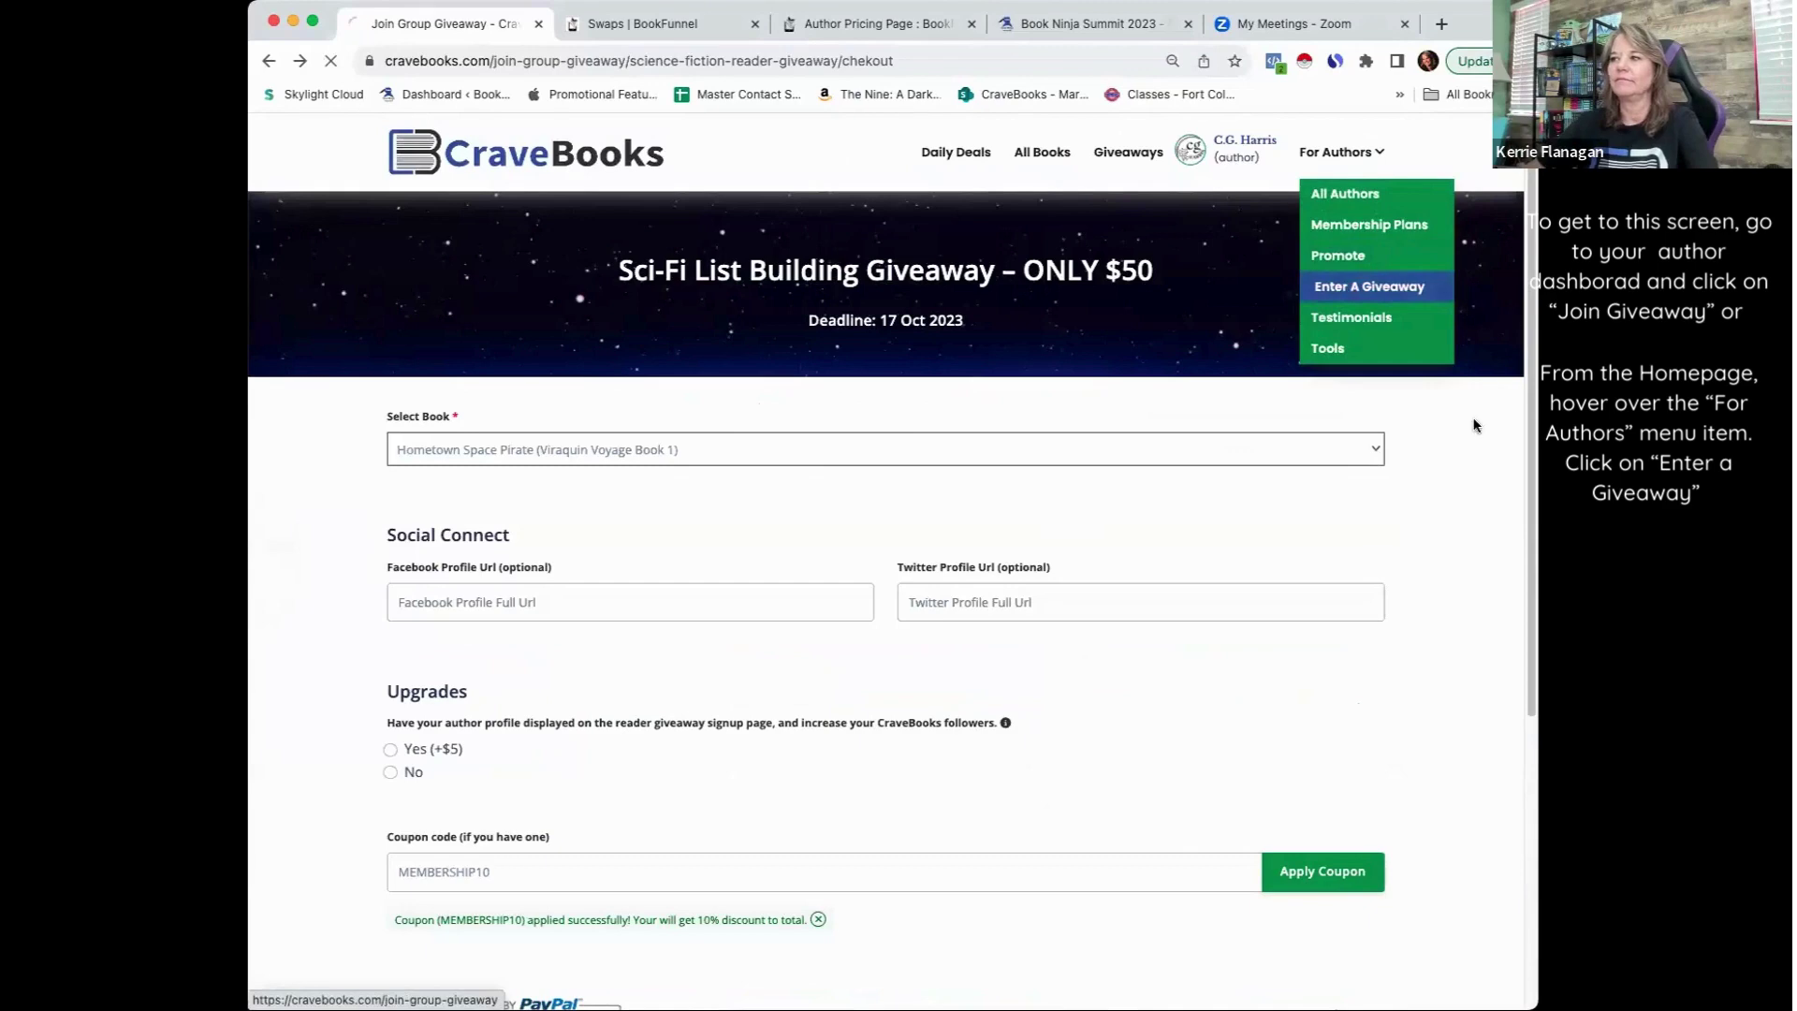
pyautogui.scroll(-5, 1468, 548)
pyautogui.scroll(-3, 1468, 548)
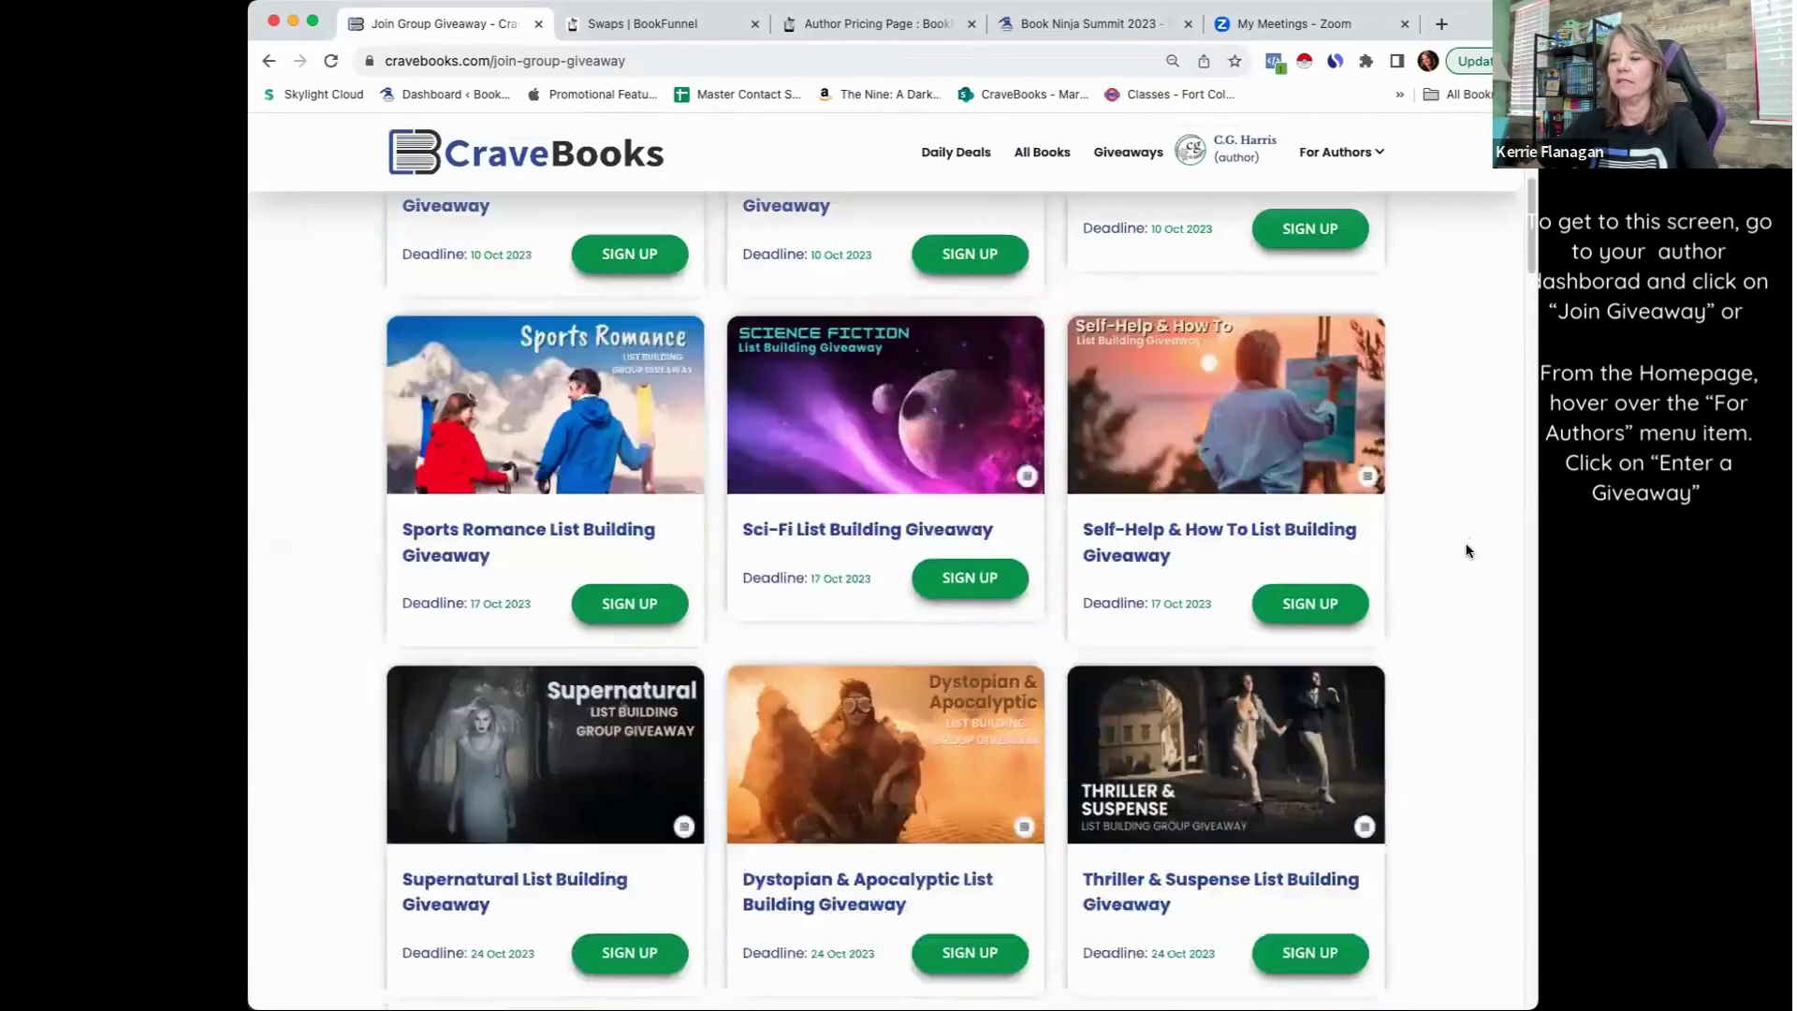
pyautogui.scroll(-4, 1468, 550)
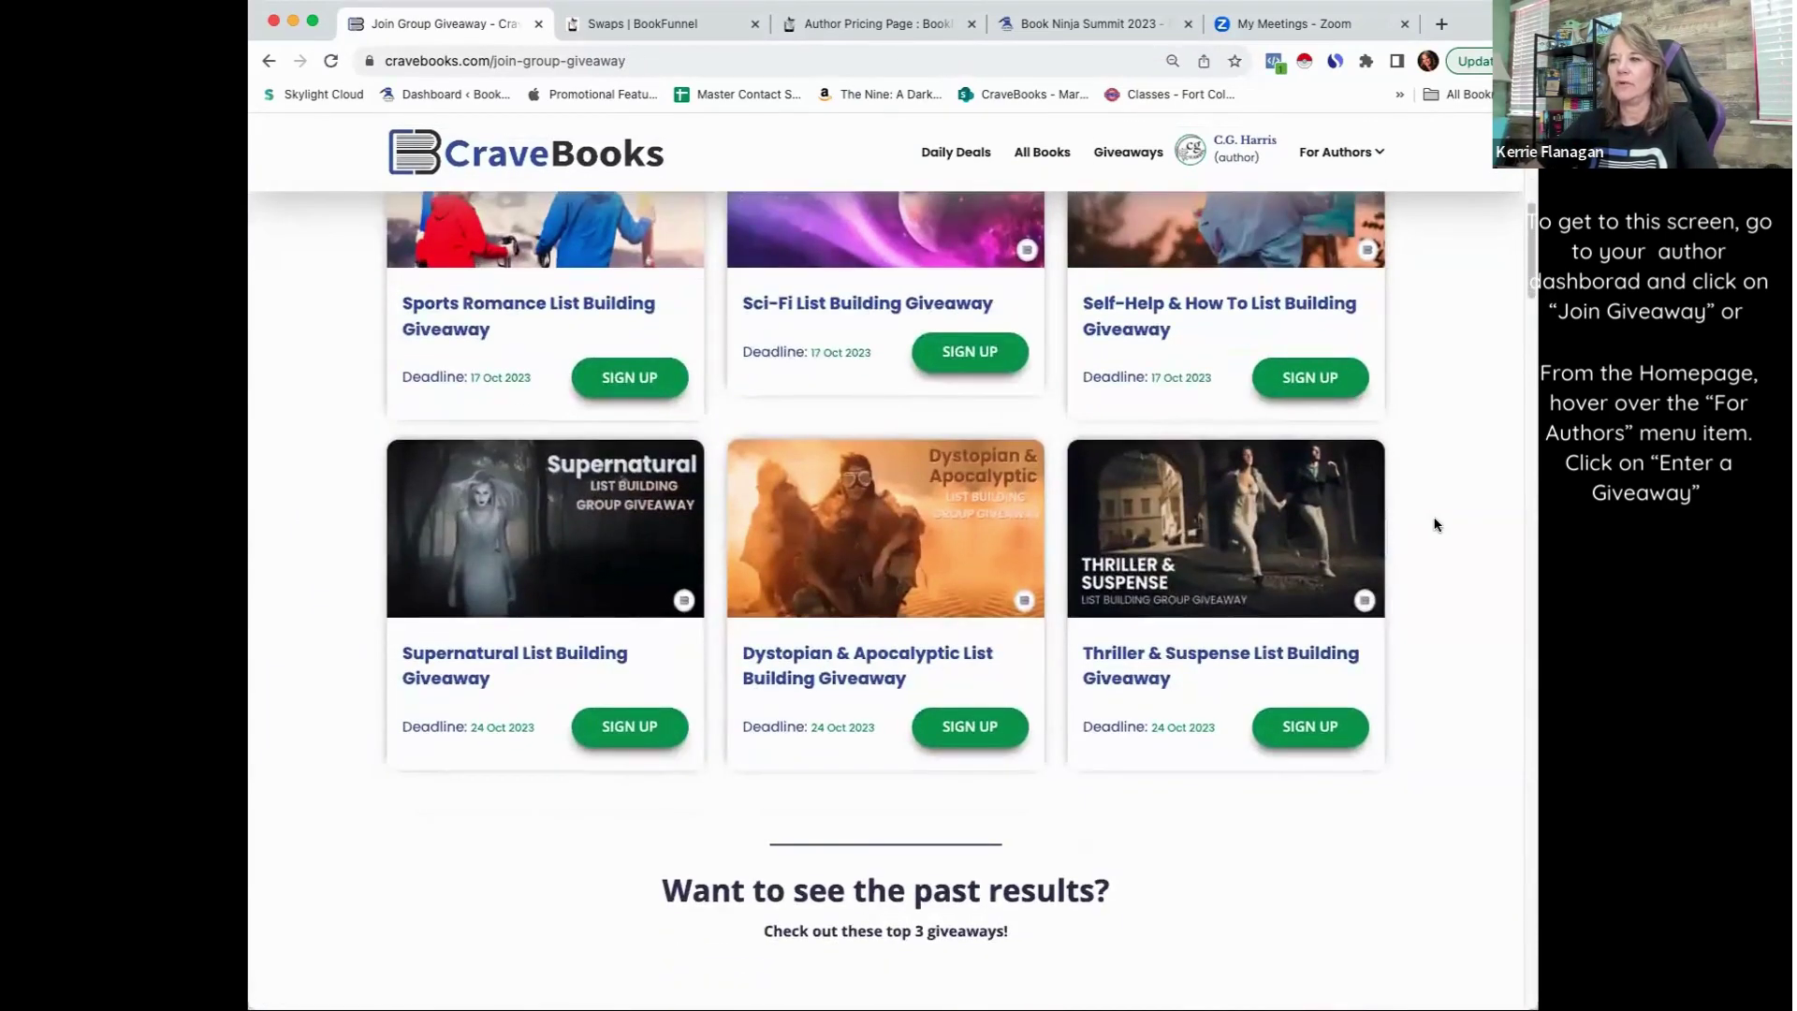
pyautogui.scroll(4, 1435, 524)
pyautogui.scroll(3, 1435, 524)
pyautogui.scroll(2, 1434, 523)
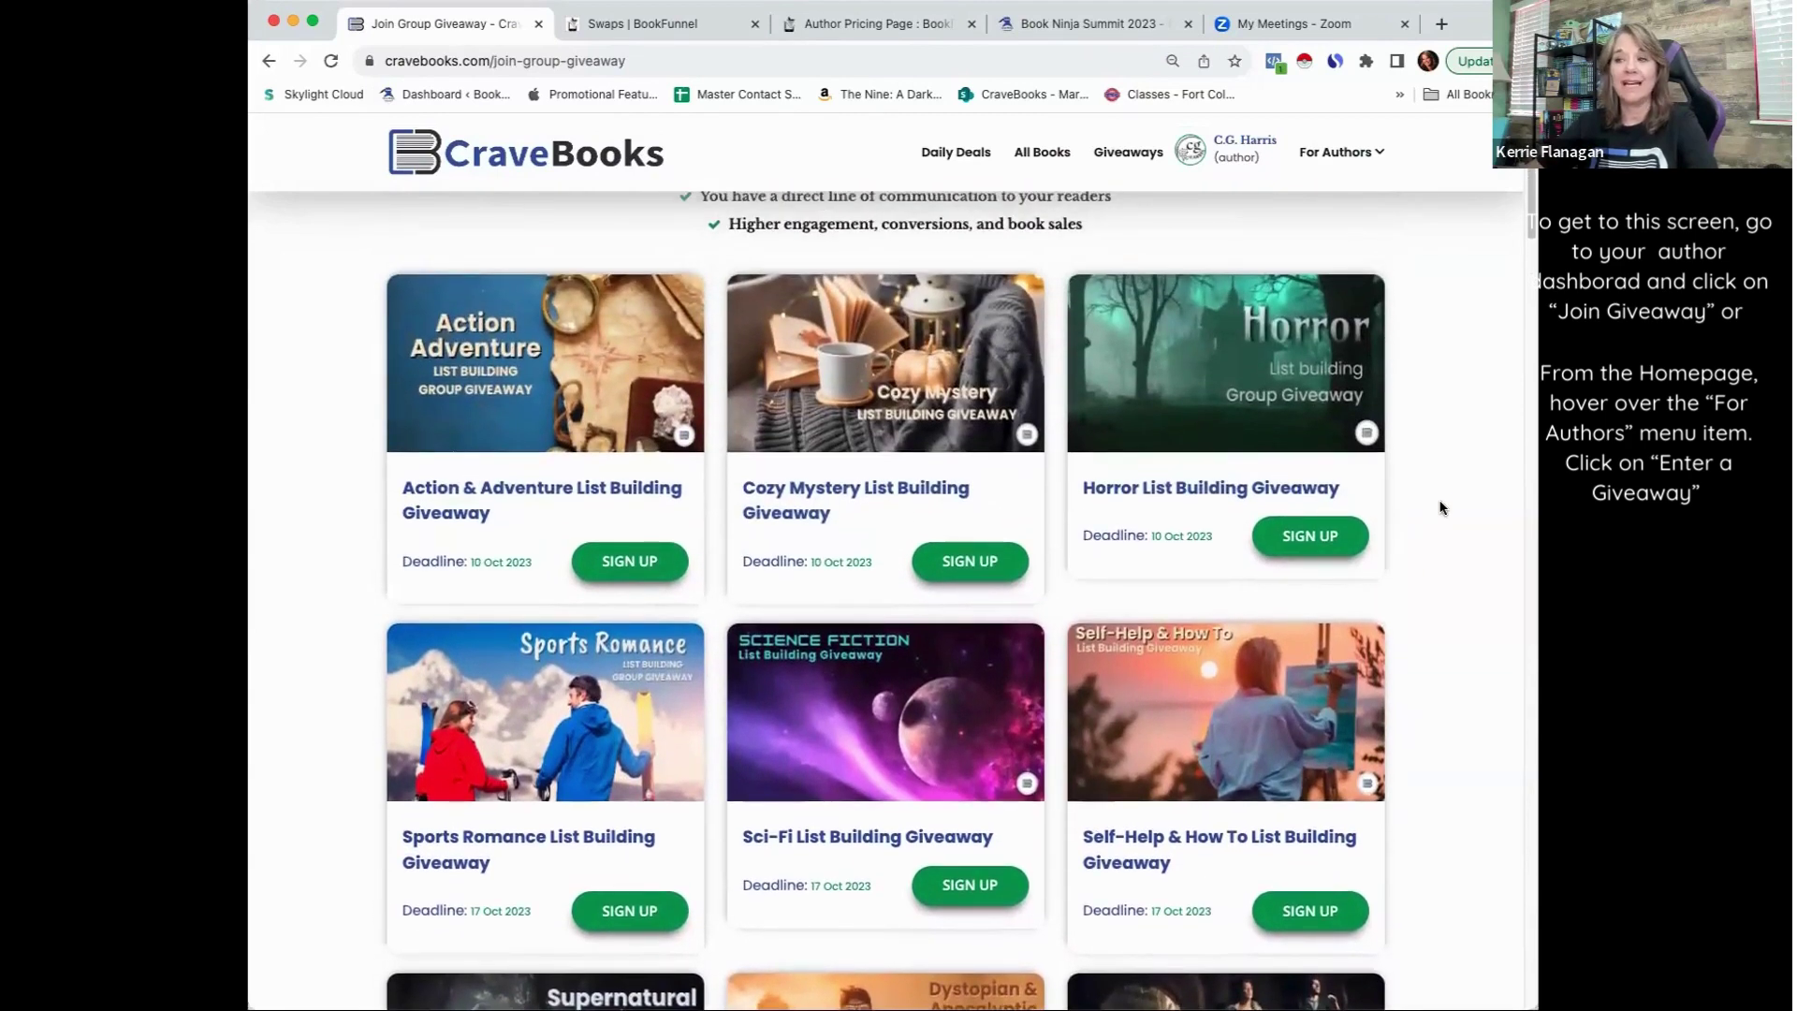
pyautogui.scroll(-2, 1442, 509)
pyautogui.scroll(-2, 1442, 508)
pyautogui.scroll(-2, 1442, 509)
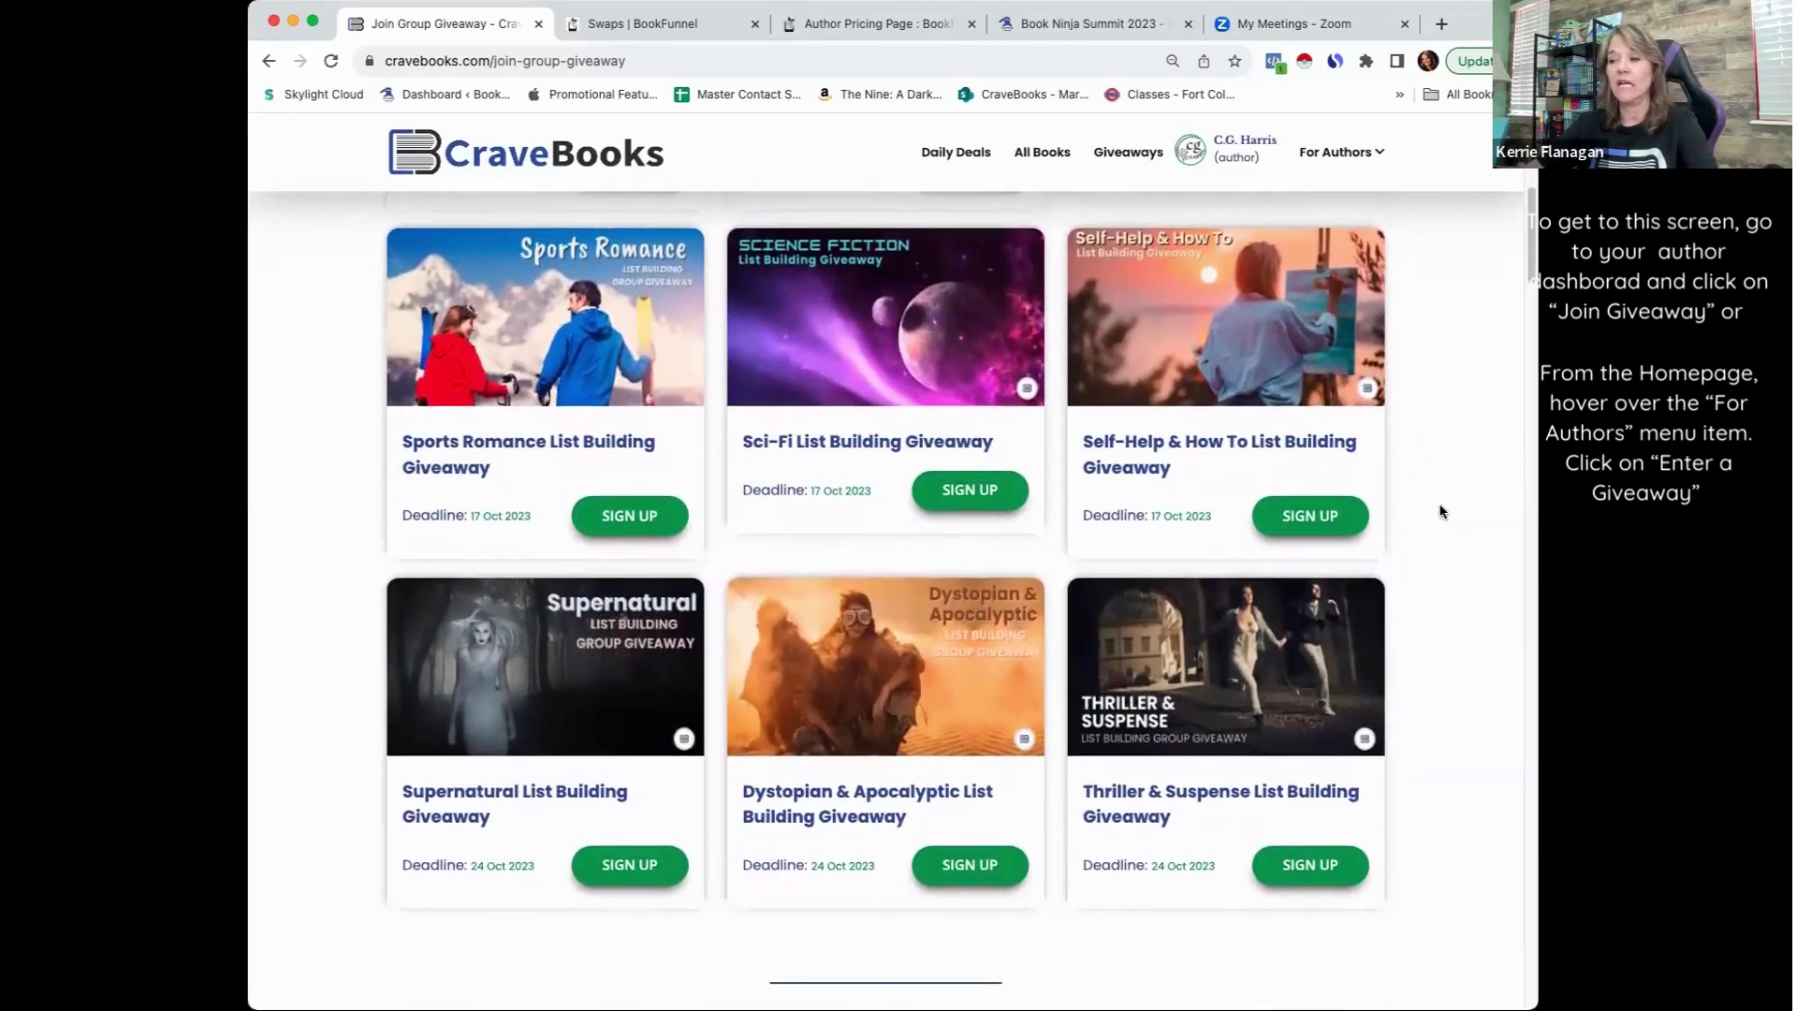
pyautogui.scroll(-2, 1441, 510)
pyautogui.scroll(-1, 1446, 514)
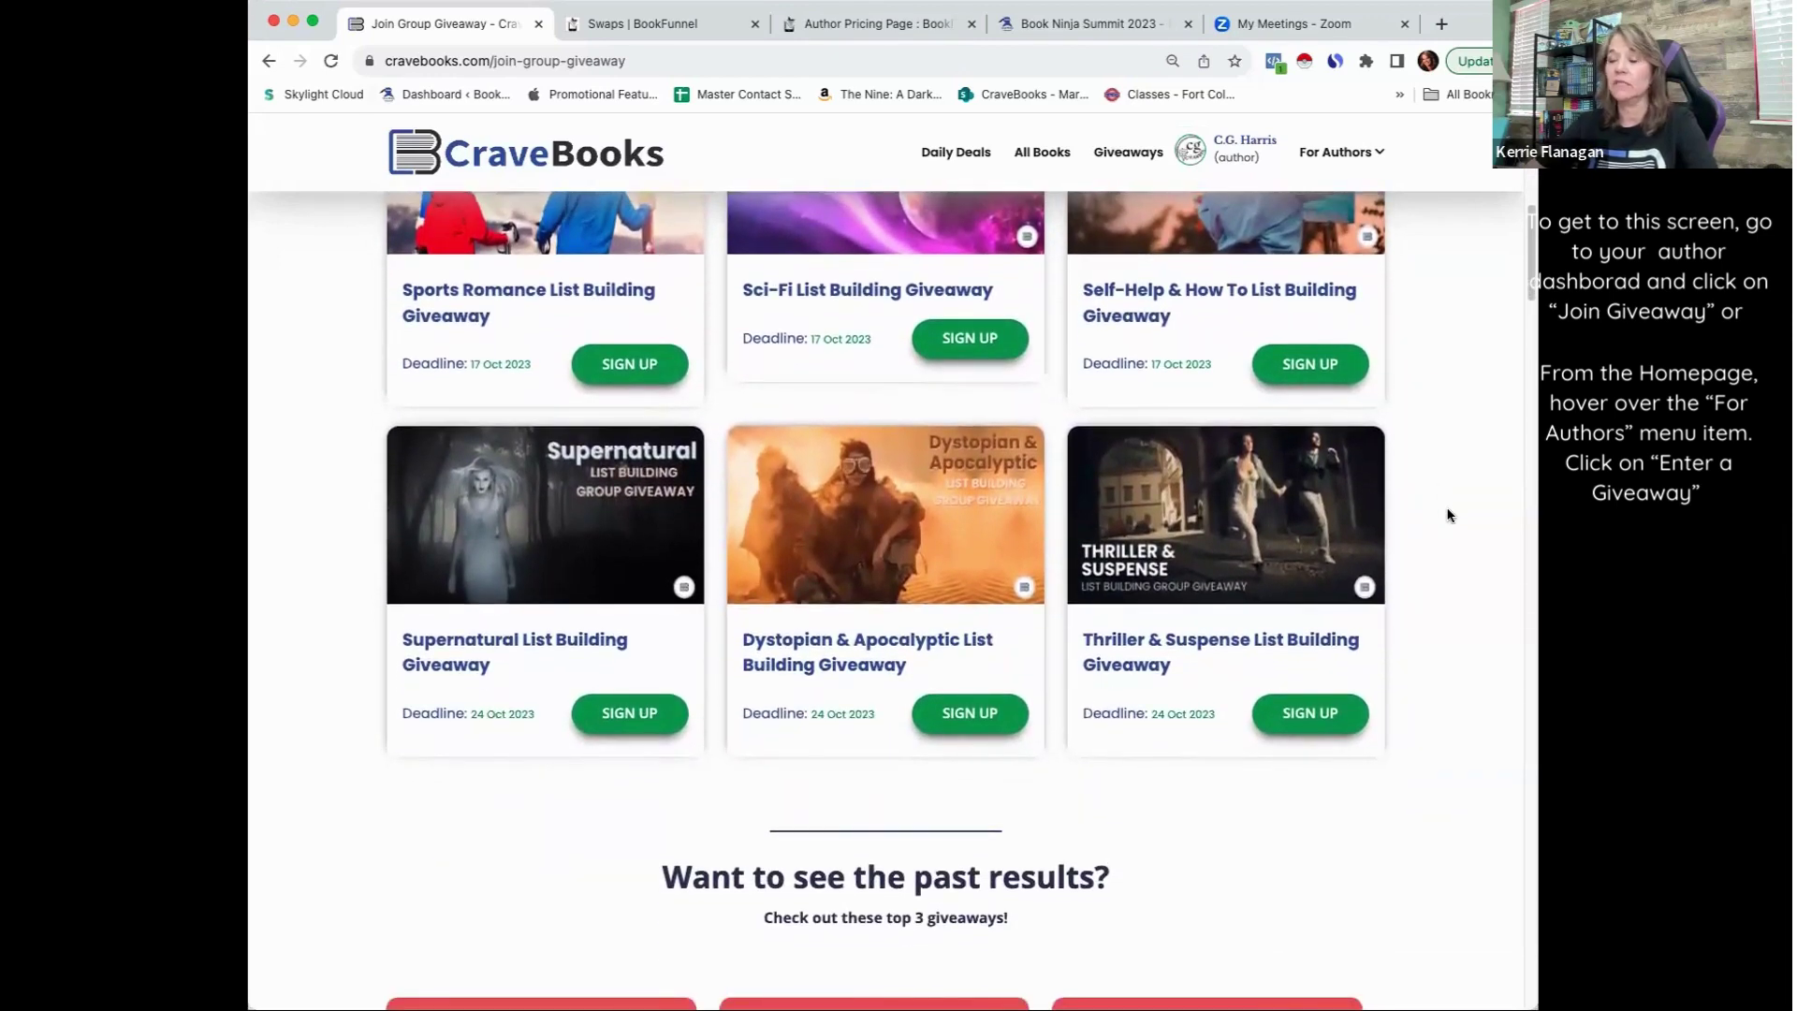
pyautogui.scroll(-2, 1450, 515)
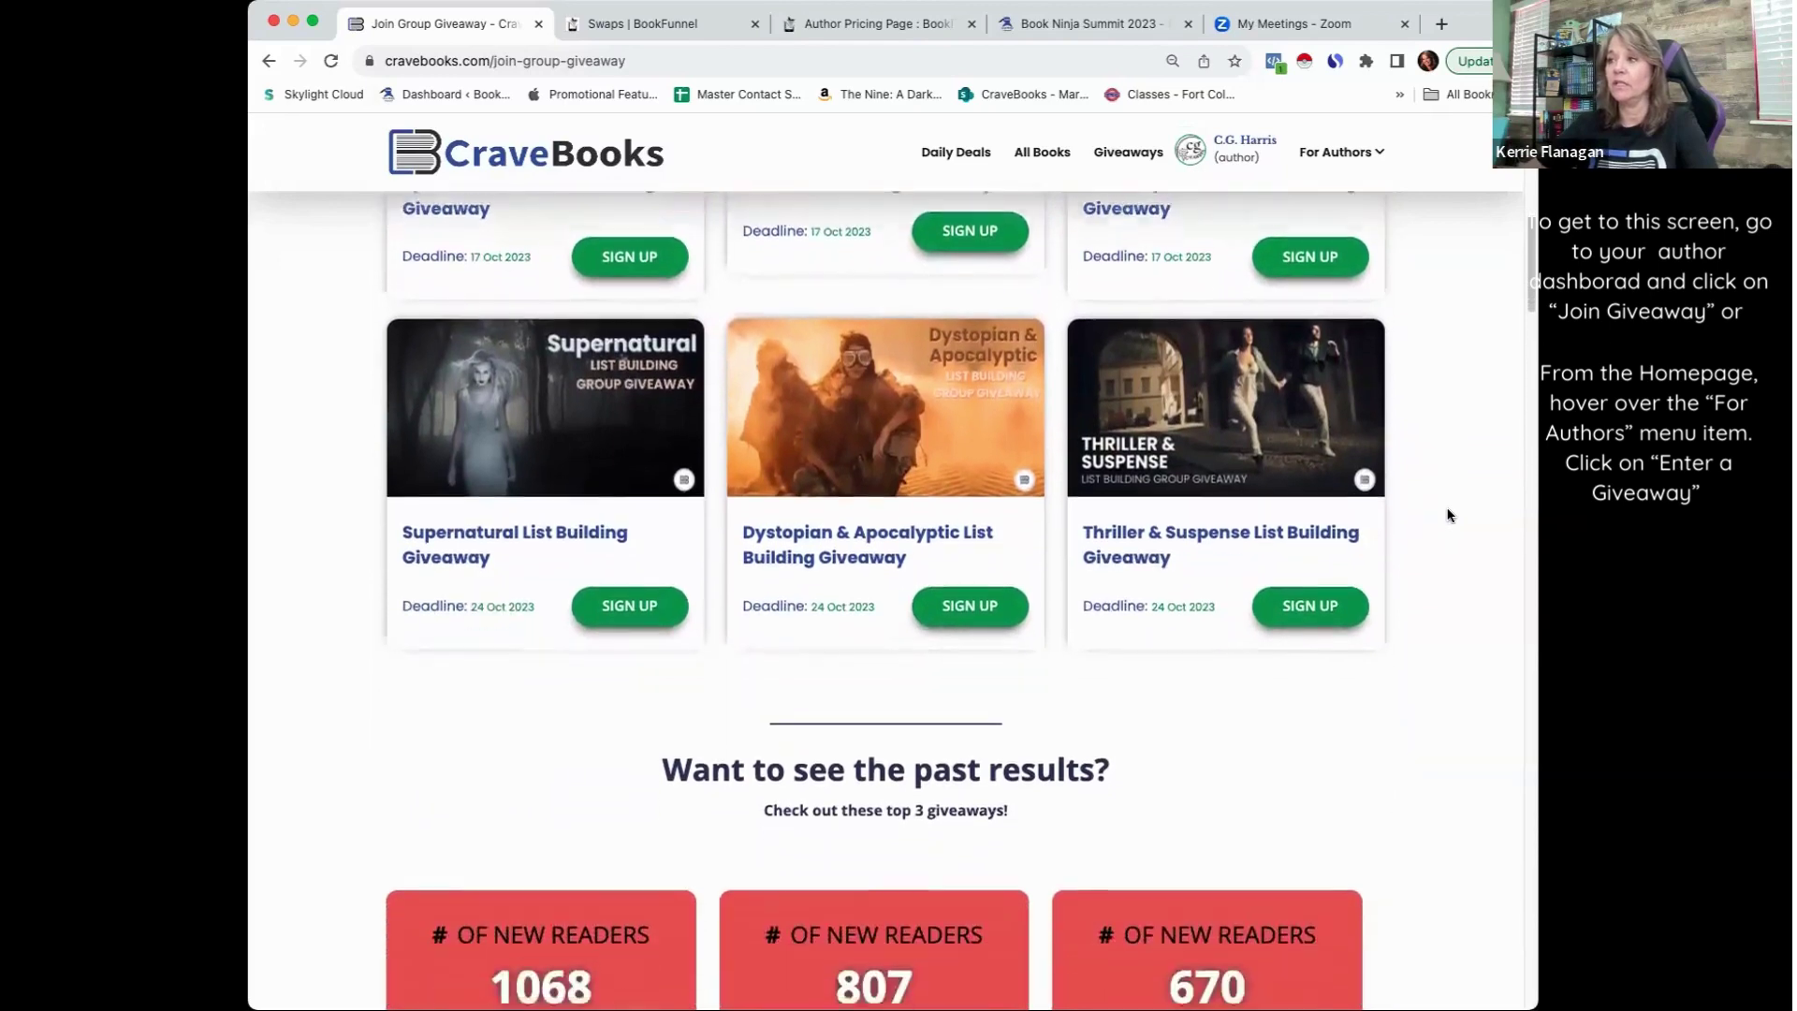
pyautogui.scroll(-2, 1450, 515)
pyautogui.scroll(-1, 1449, 515)
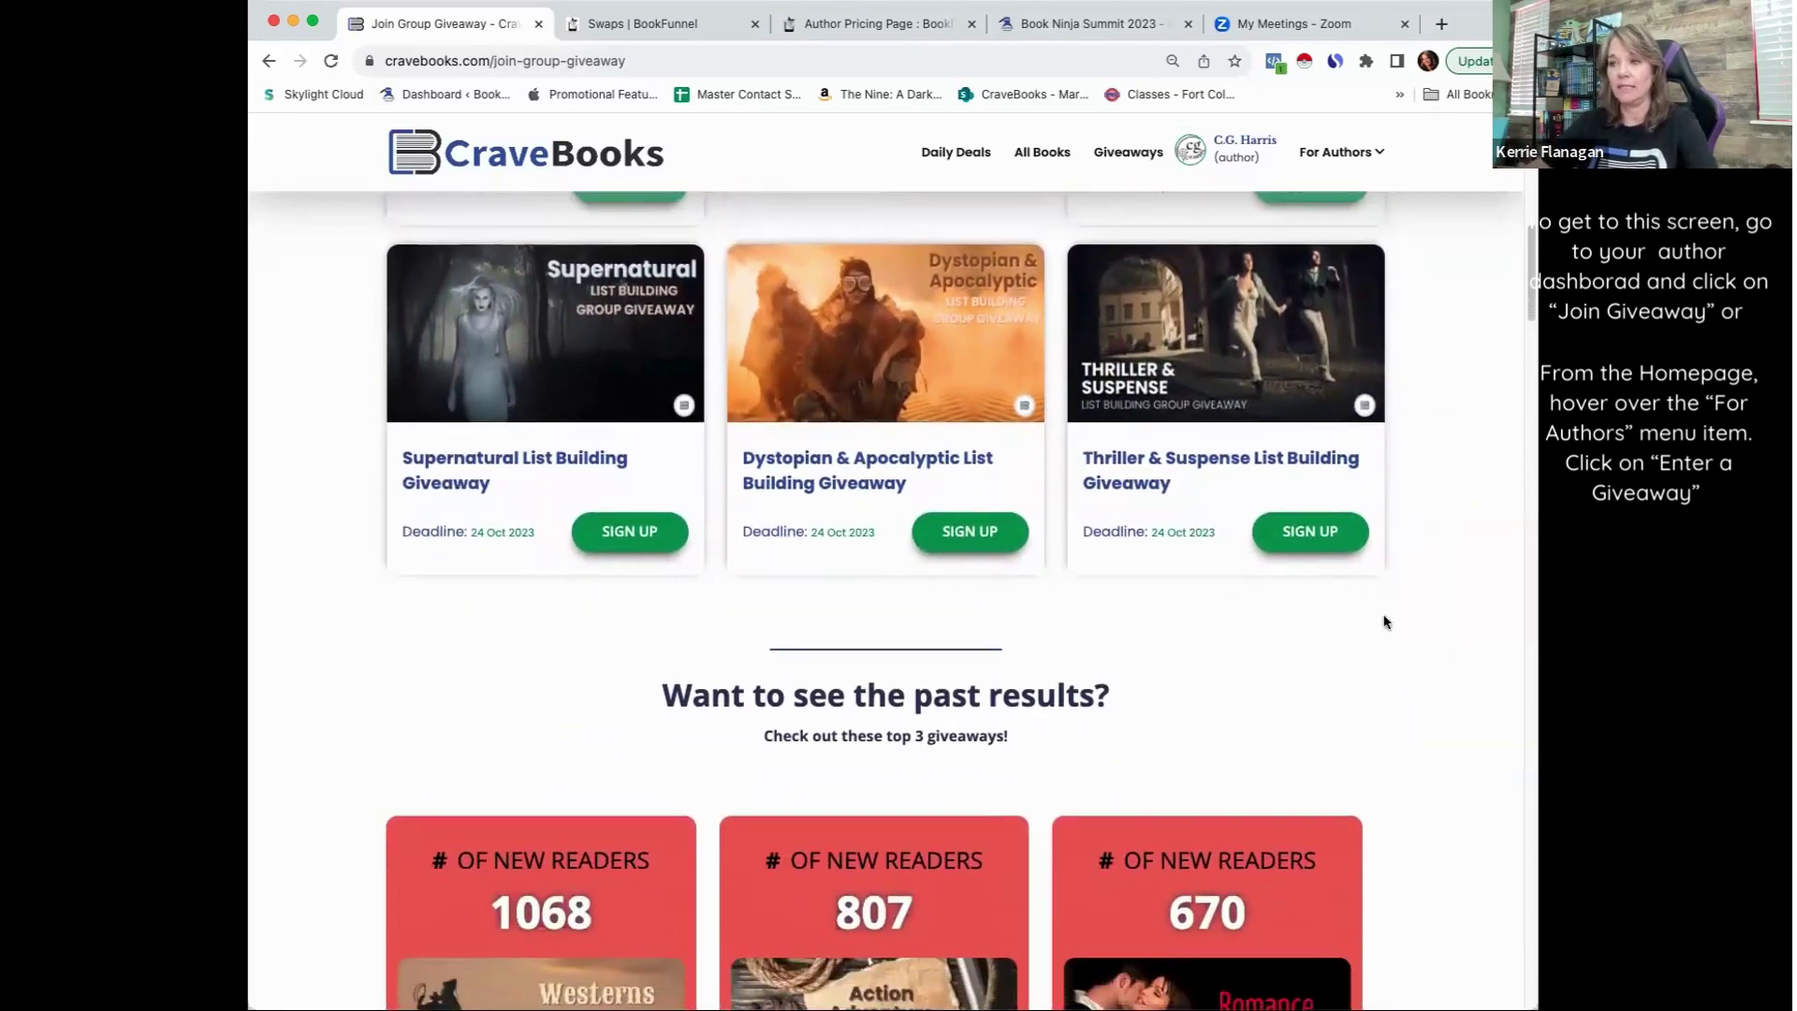
pyautogui.scroll(-2, 1432, 625)
pyautogui.scroll(-3, 1384, 633)
pyautogui.scroll(-1, 1379, 643)
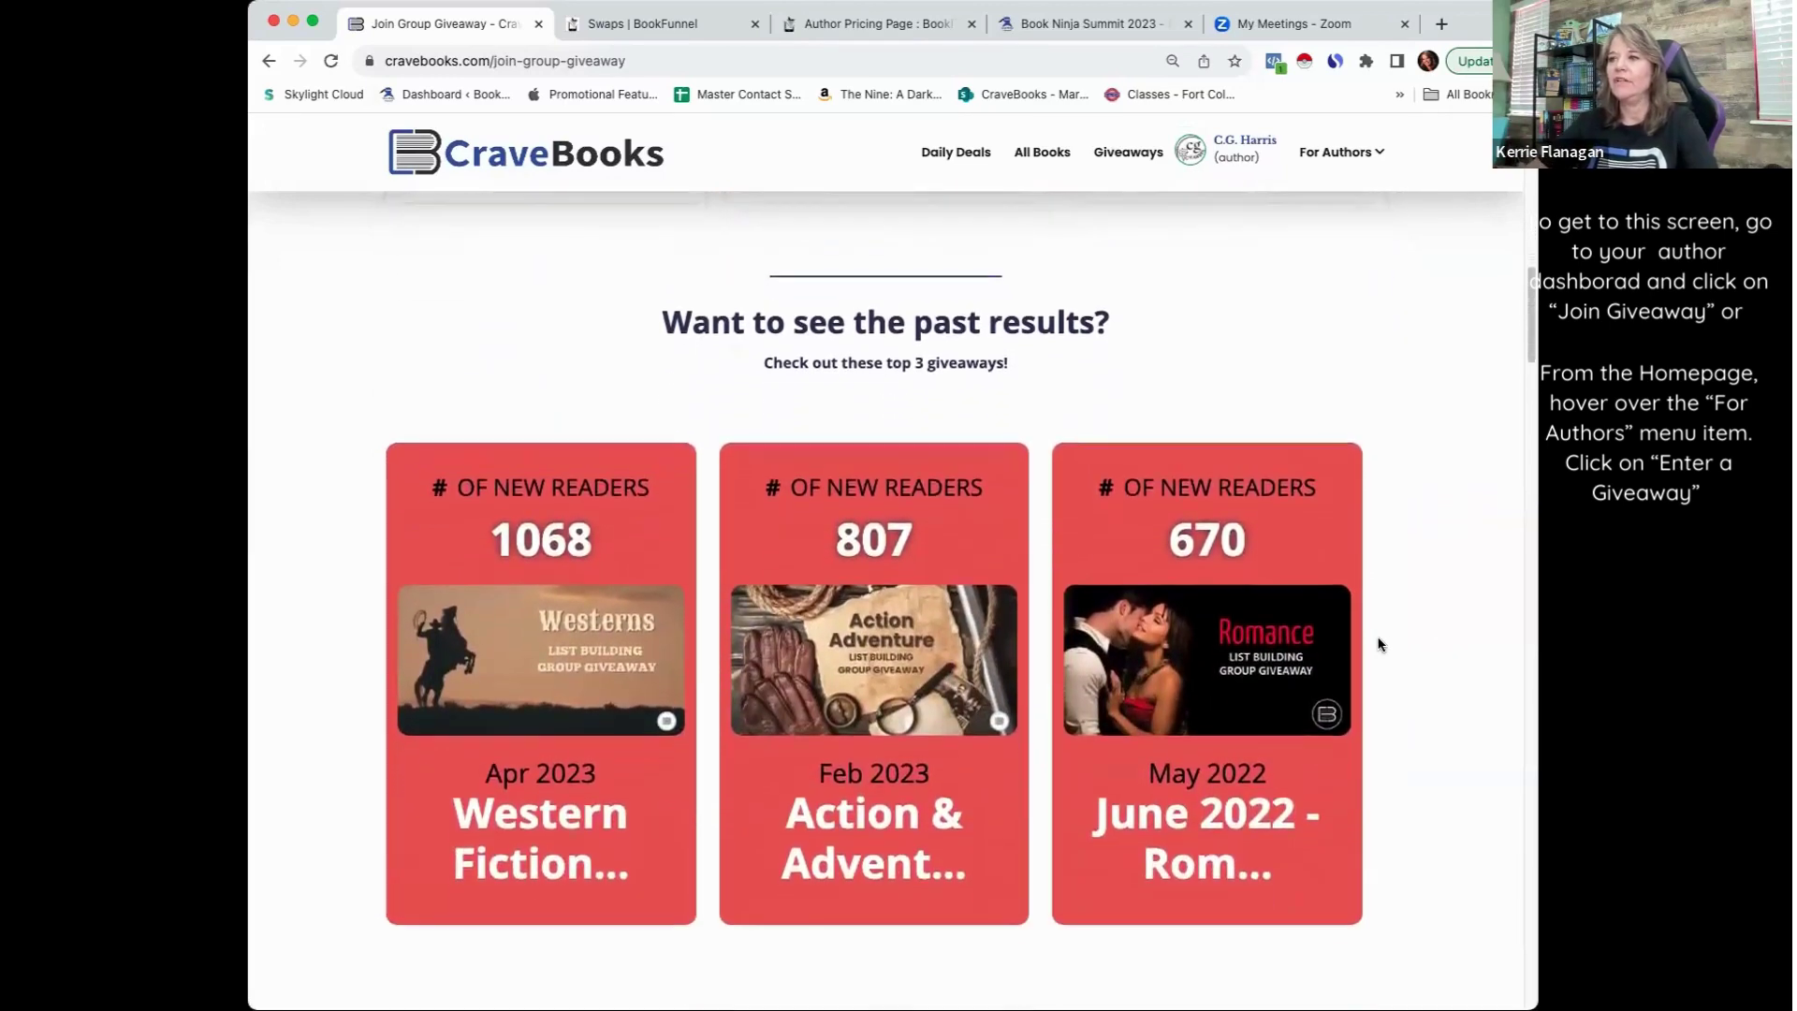
pyautogui.scroll(-1, 1369, 646)
pyautogui.scroll(-3, 1390, 664)
pyautogui.scroll(-2, 1390, 663)
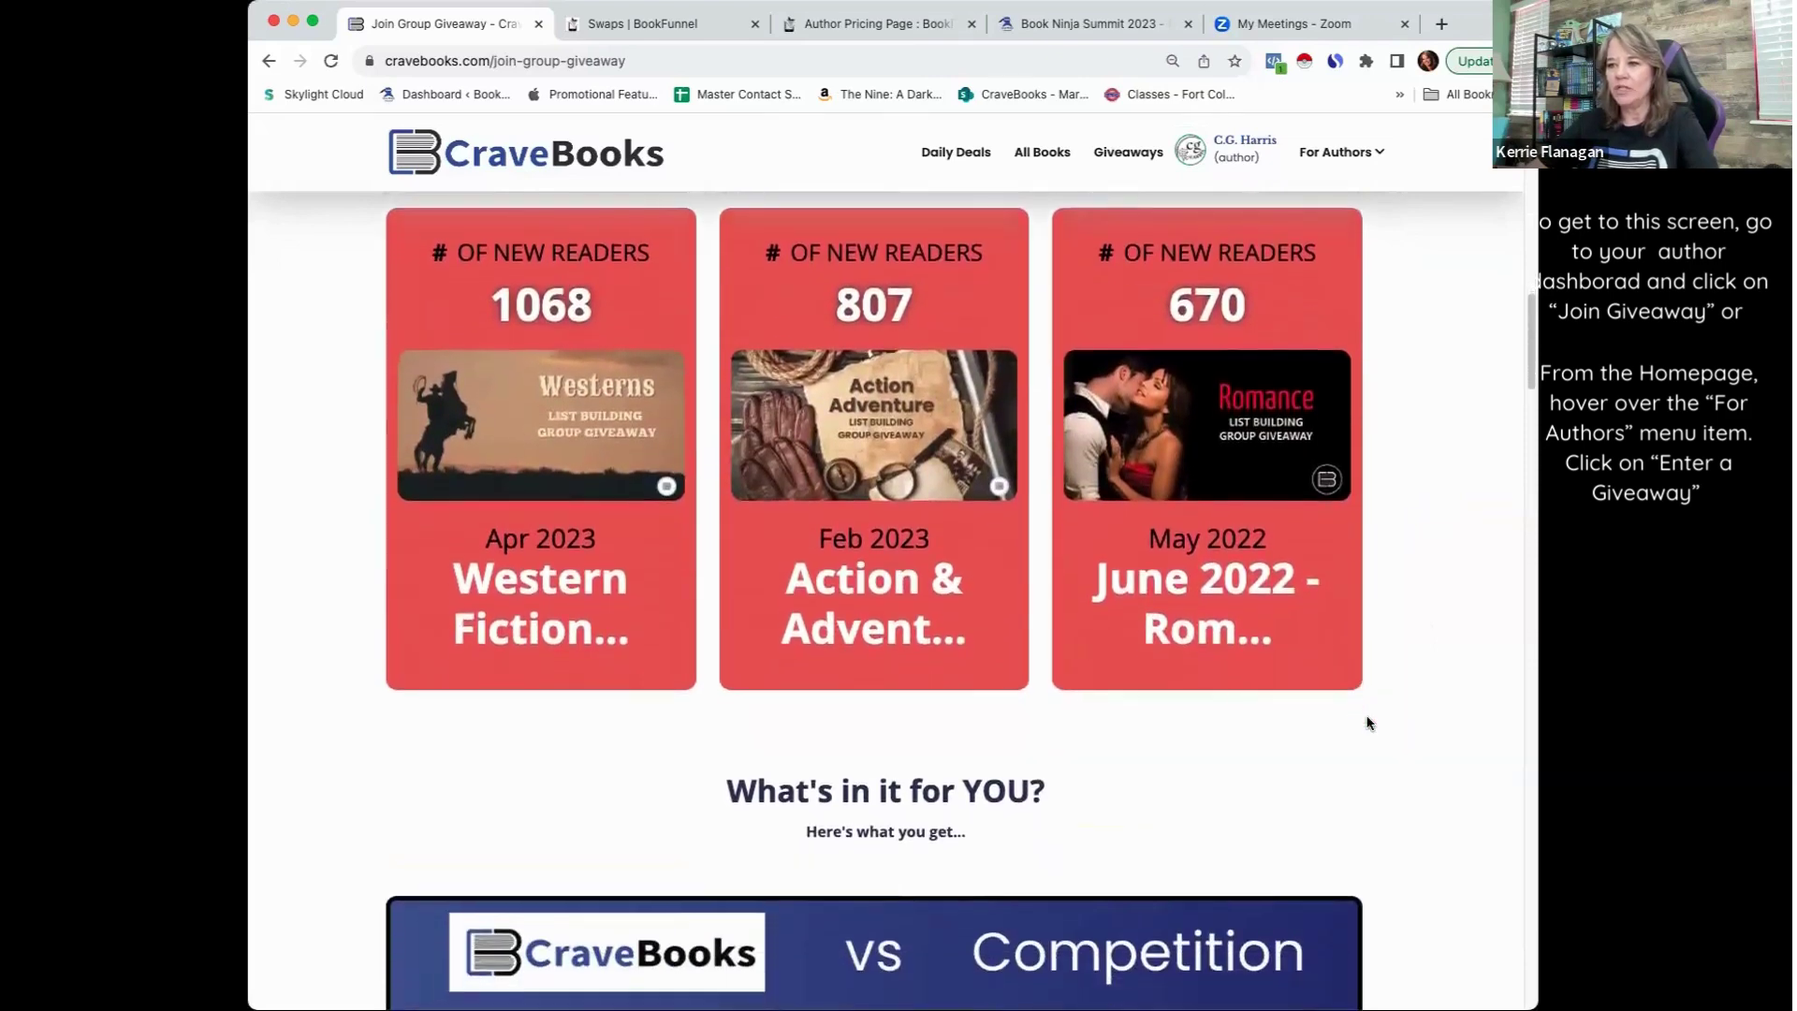
pyautogui.scroll(-3, 1387, 675)
pyautogui.scroll(-3, 1383, 702)
pyautogui.scroll(-2, 1381, 724)
pyautogui.scroll(-1, 1381, 723)
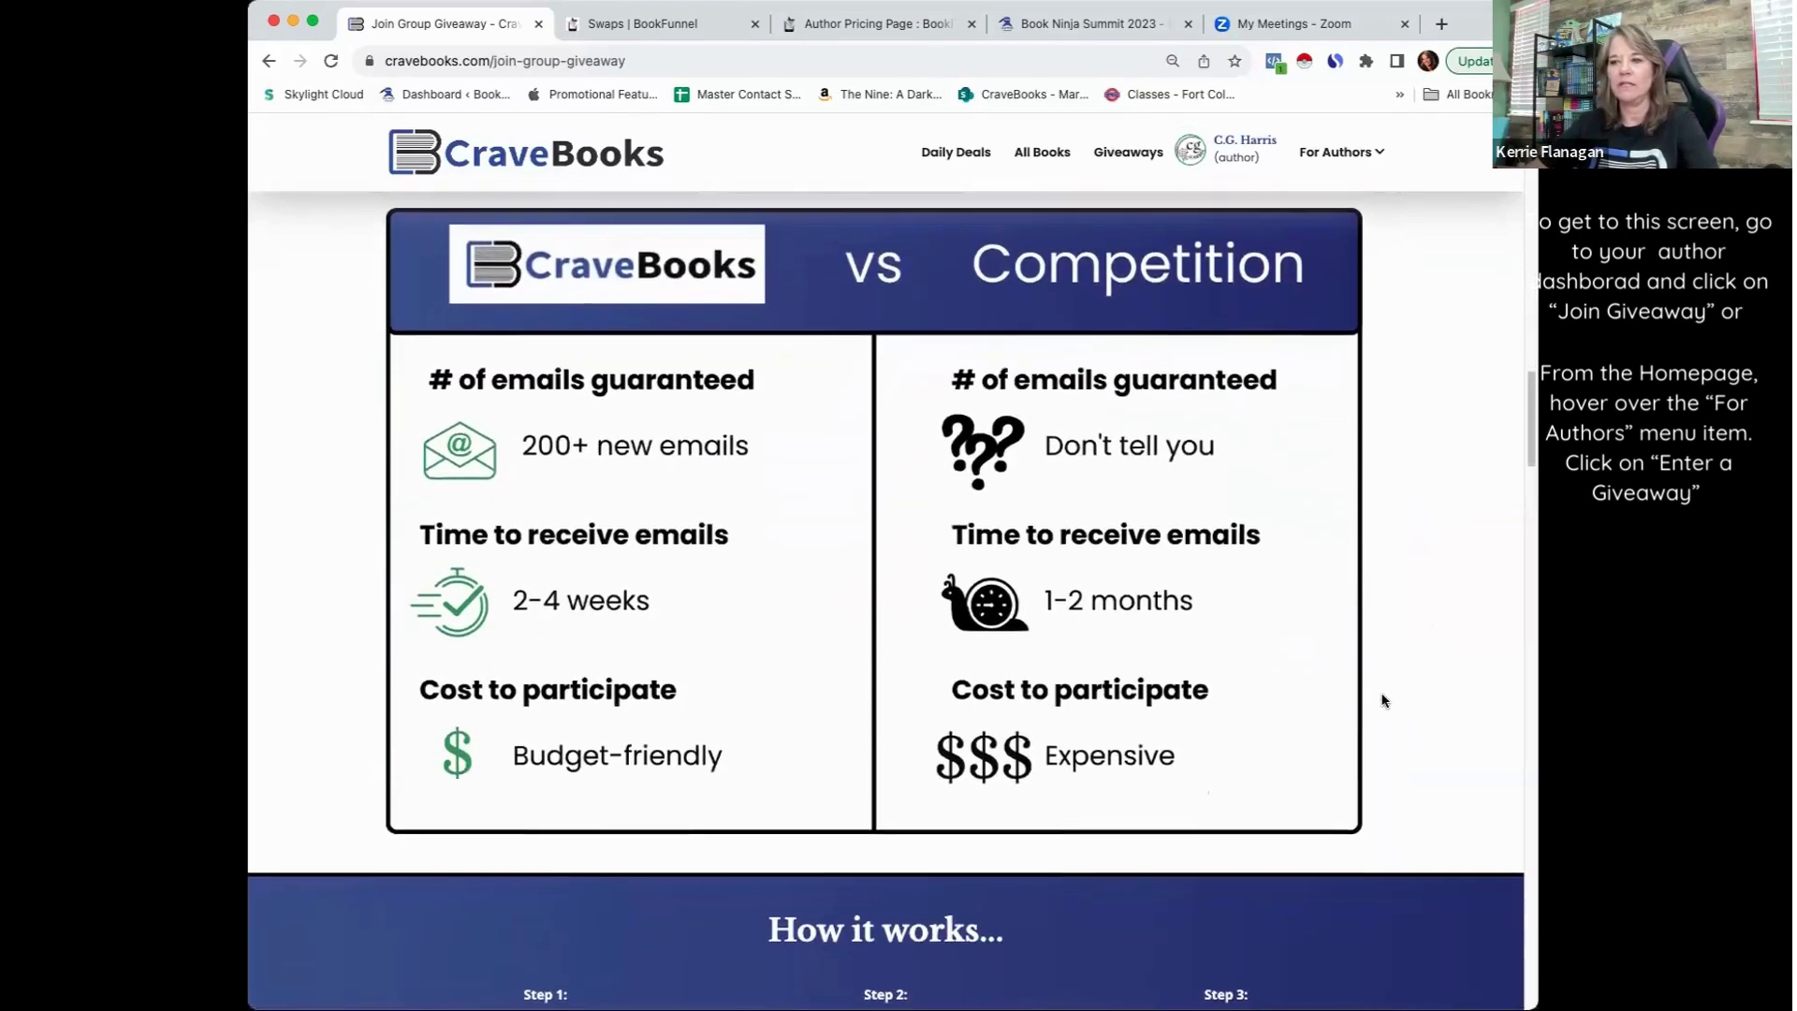
pyautogui.scroll(-2, 1373, 689)
pyautogui.scroll(-1, 1370, 695)
pyautogui.scroll(-4, 1367, 701)
pyautogui.scroll(-3, 1366, 700)
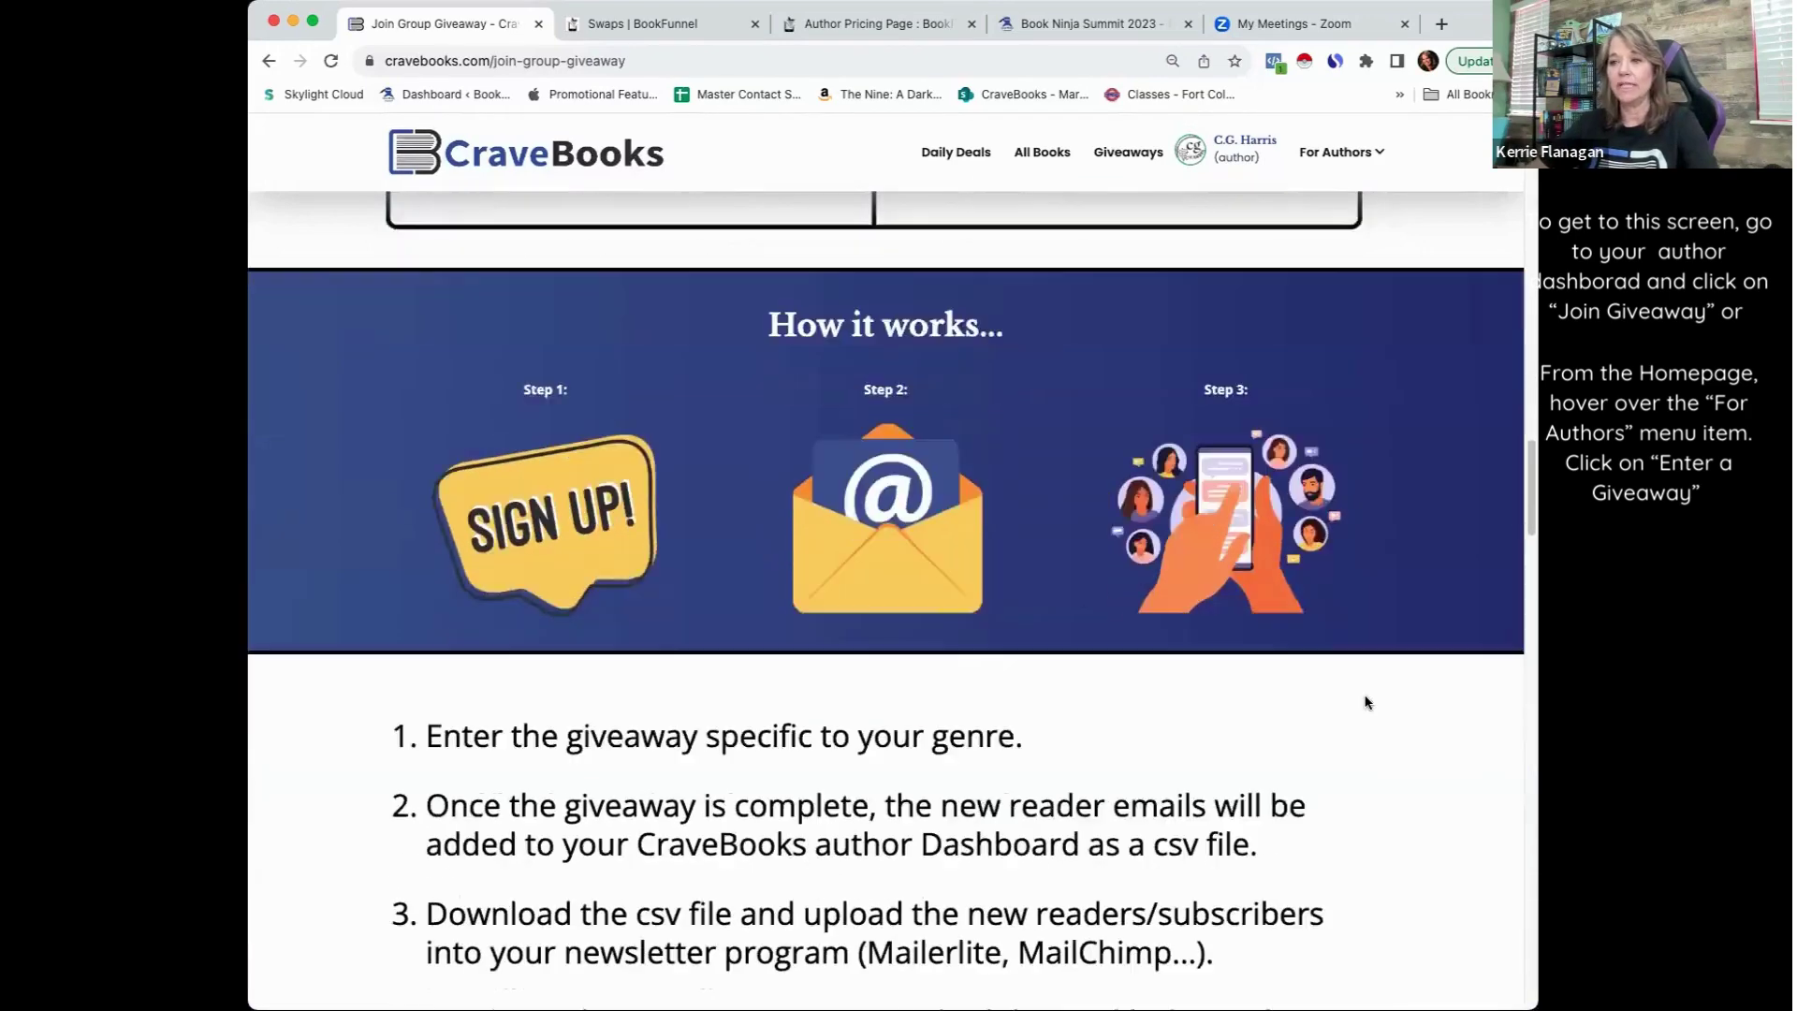
pyautogui.scroll(-3, 1366, 701)
pyautogui.scroll(-2, 1222, 675)
pyautogui.scroll(-2, 1002, 640)
pyautogui.scroll(-1, 1001, 640)
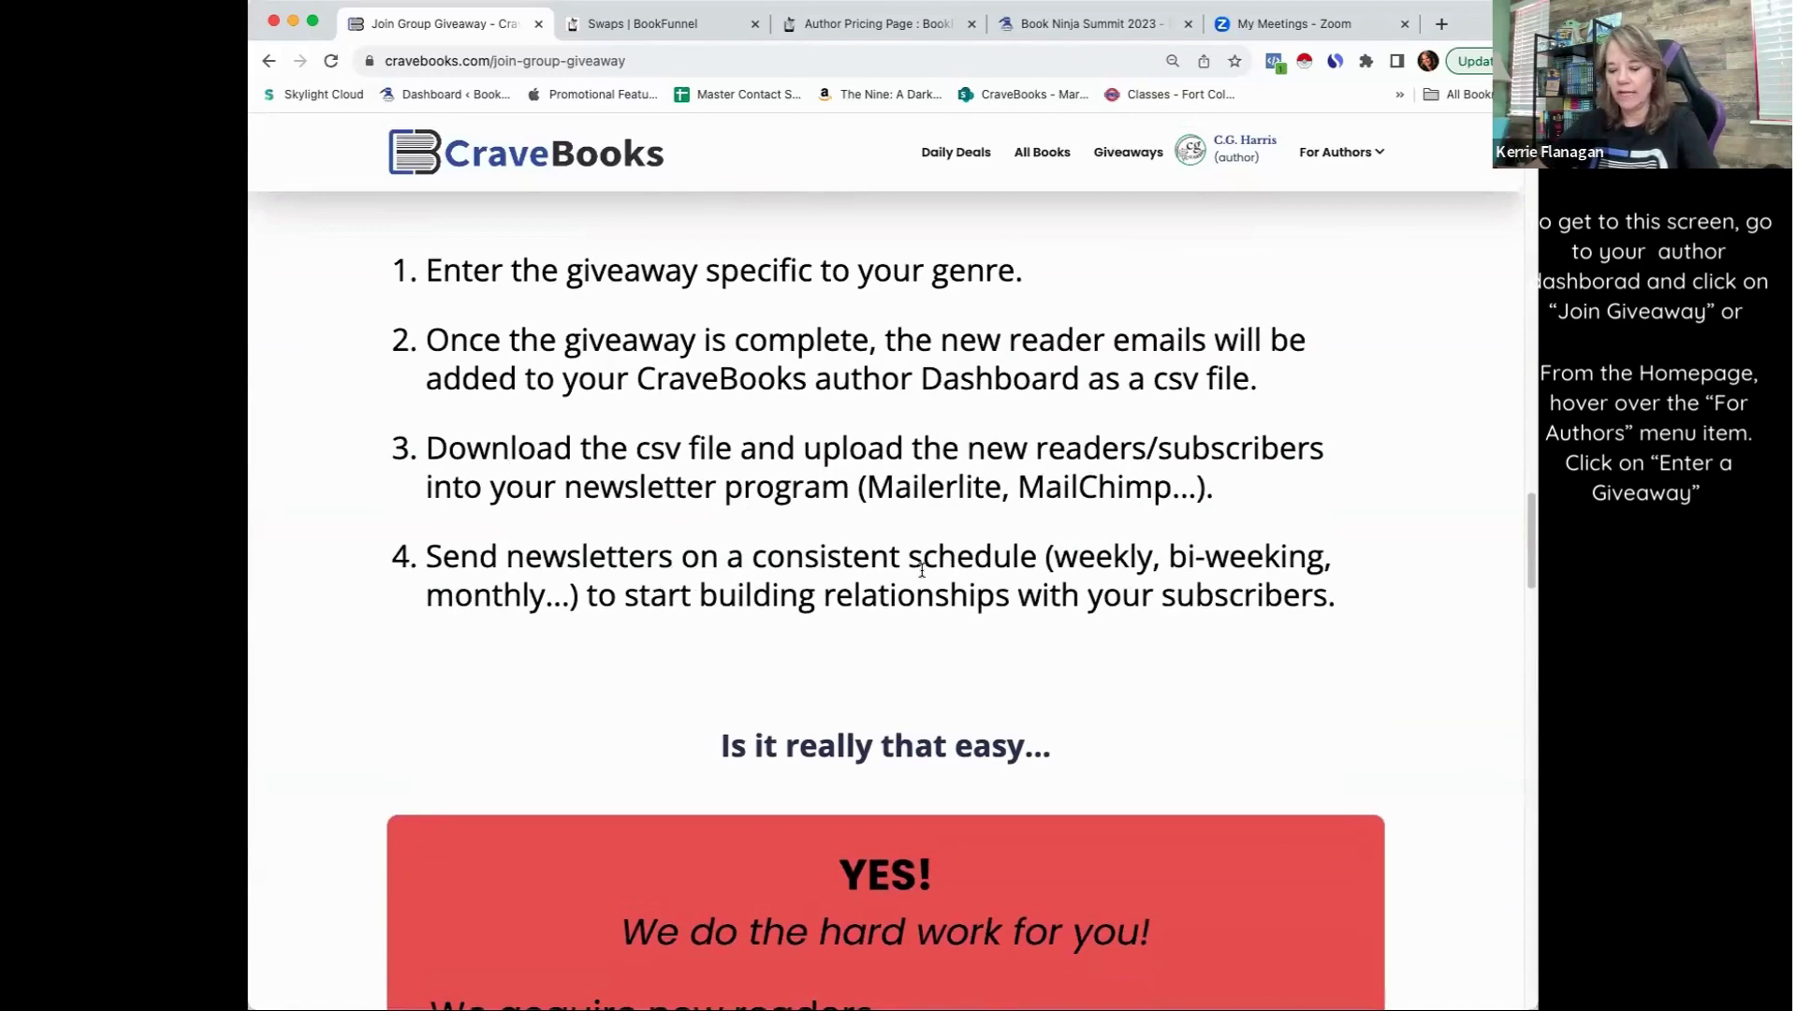
pyautogui.scroll(-3, 1167, 650)
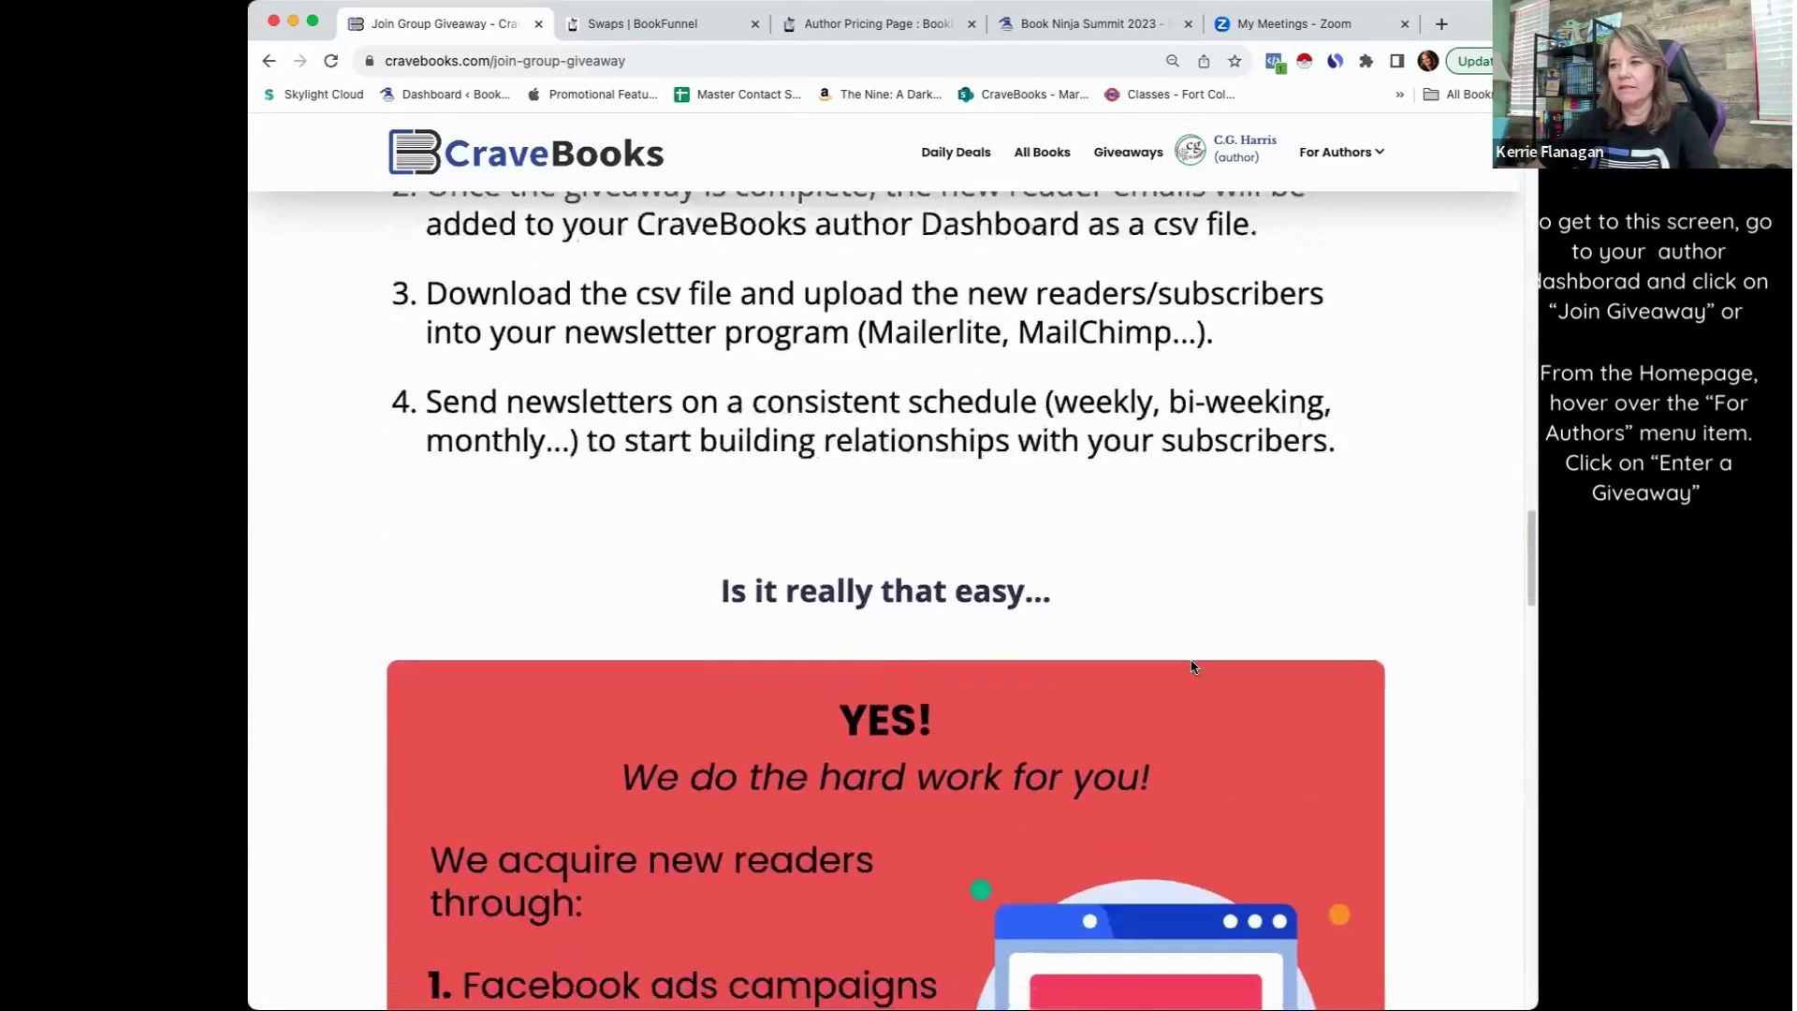
pyautogui.scroll(-3, 1166, 651)
pyautogui.scroll(-5, 1179, 654)
pyautogui.scroll(-3, 1190, 660)
pyautogui.scroll(-2, 1190, 659)
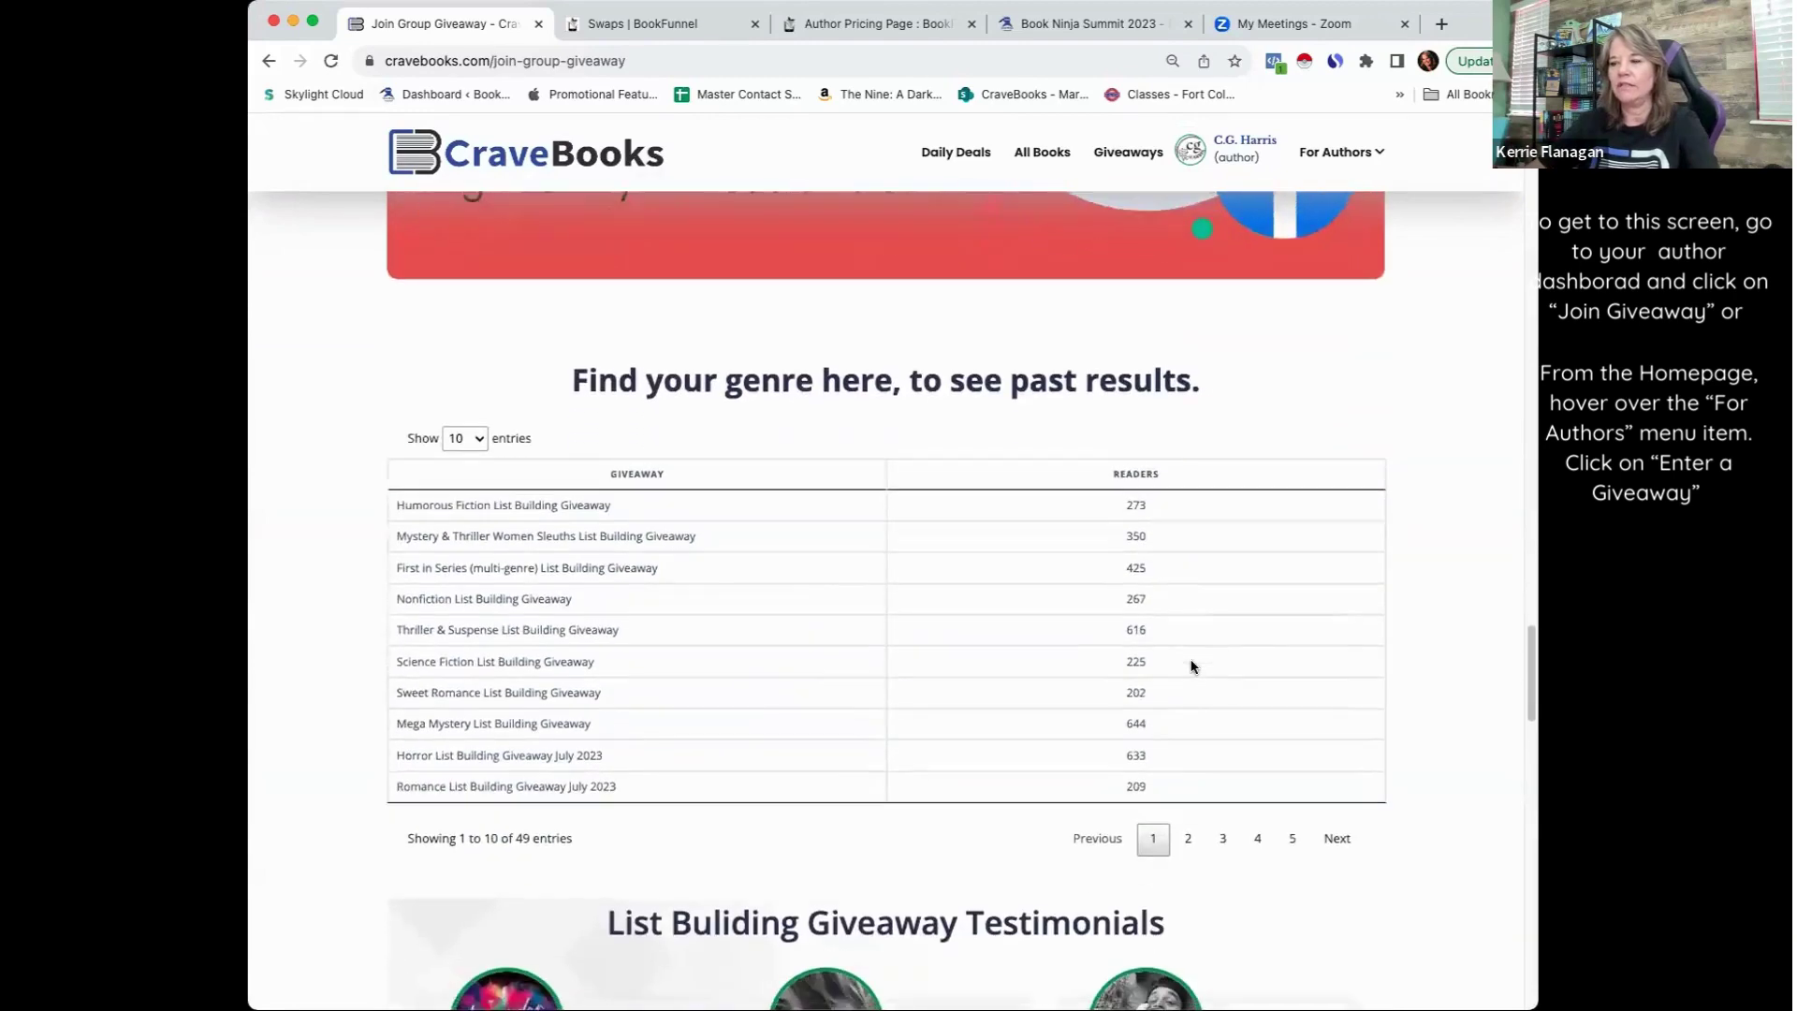
pyautogui.scroll(-2, 1190, 660)
pyautogui.scroll(-1, 1190, 660)
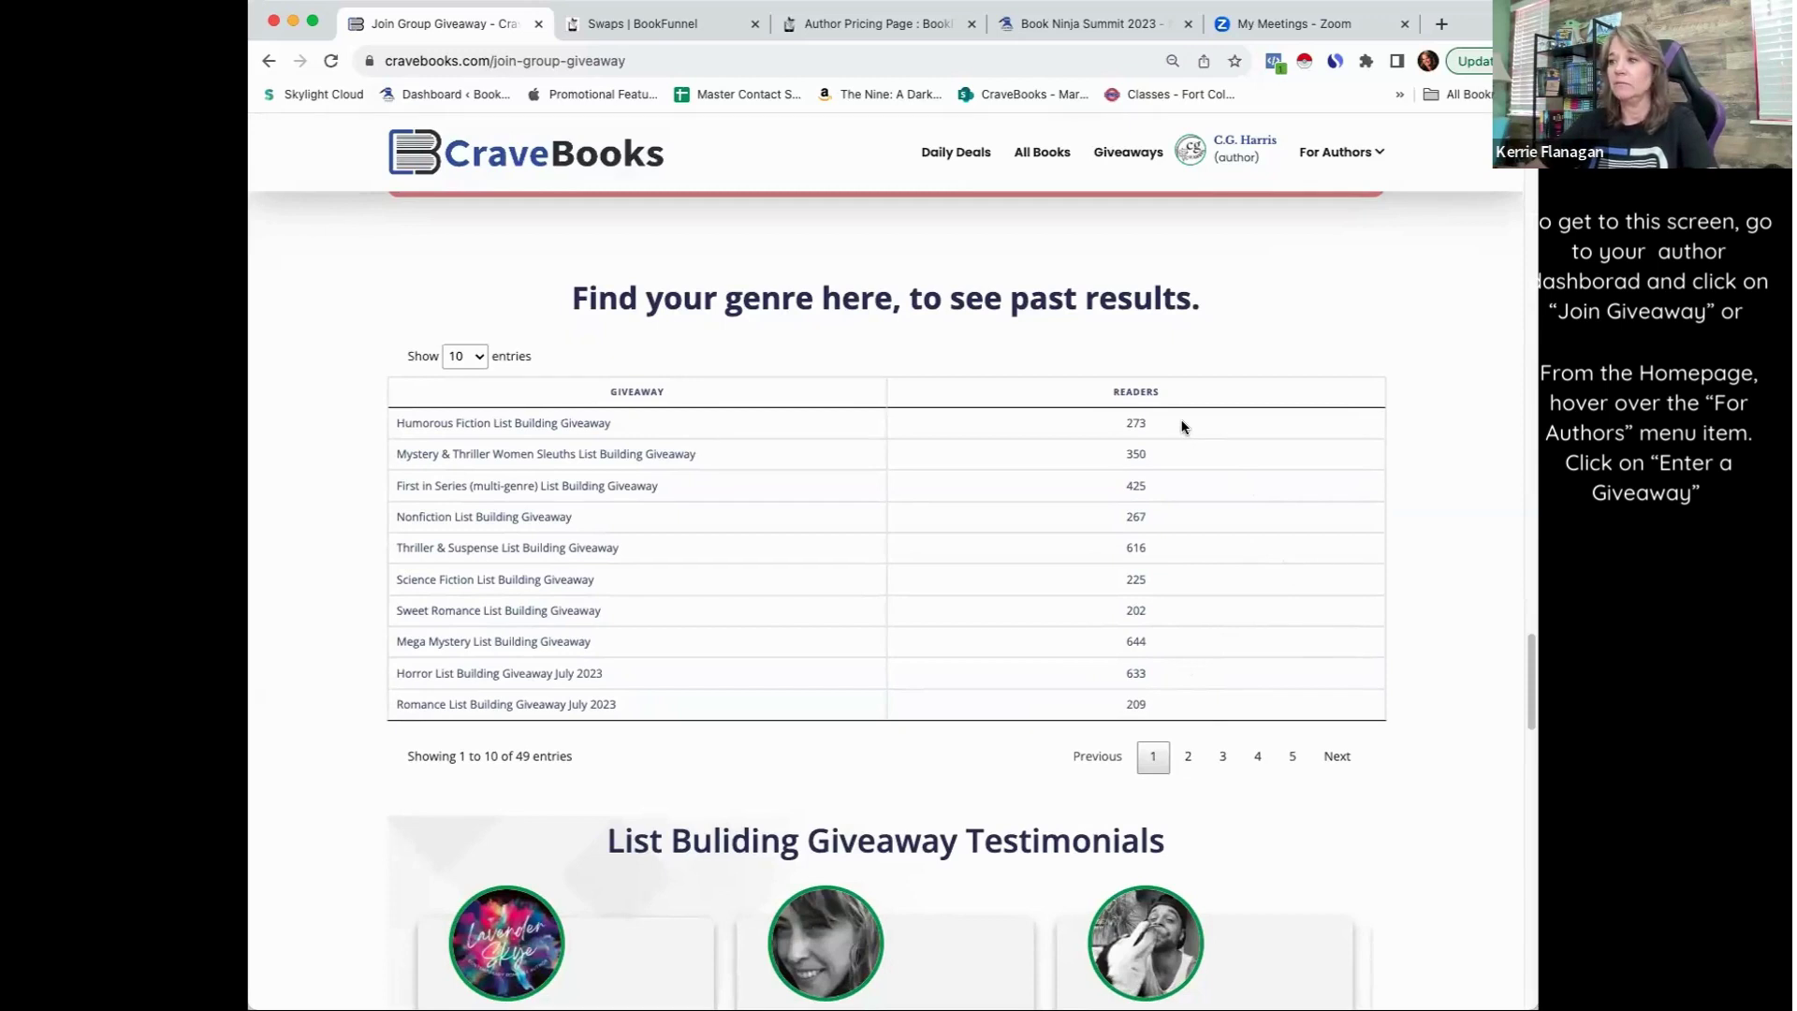
pyautogui.scroll(-1, 1143, 607)
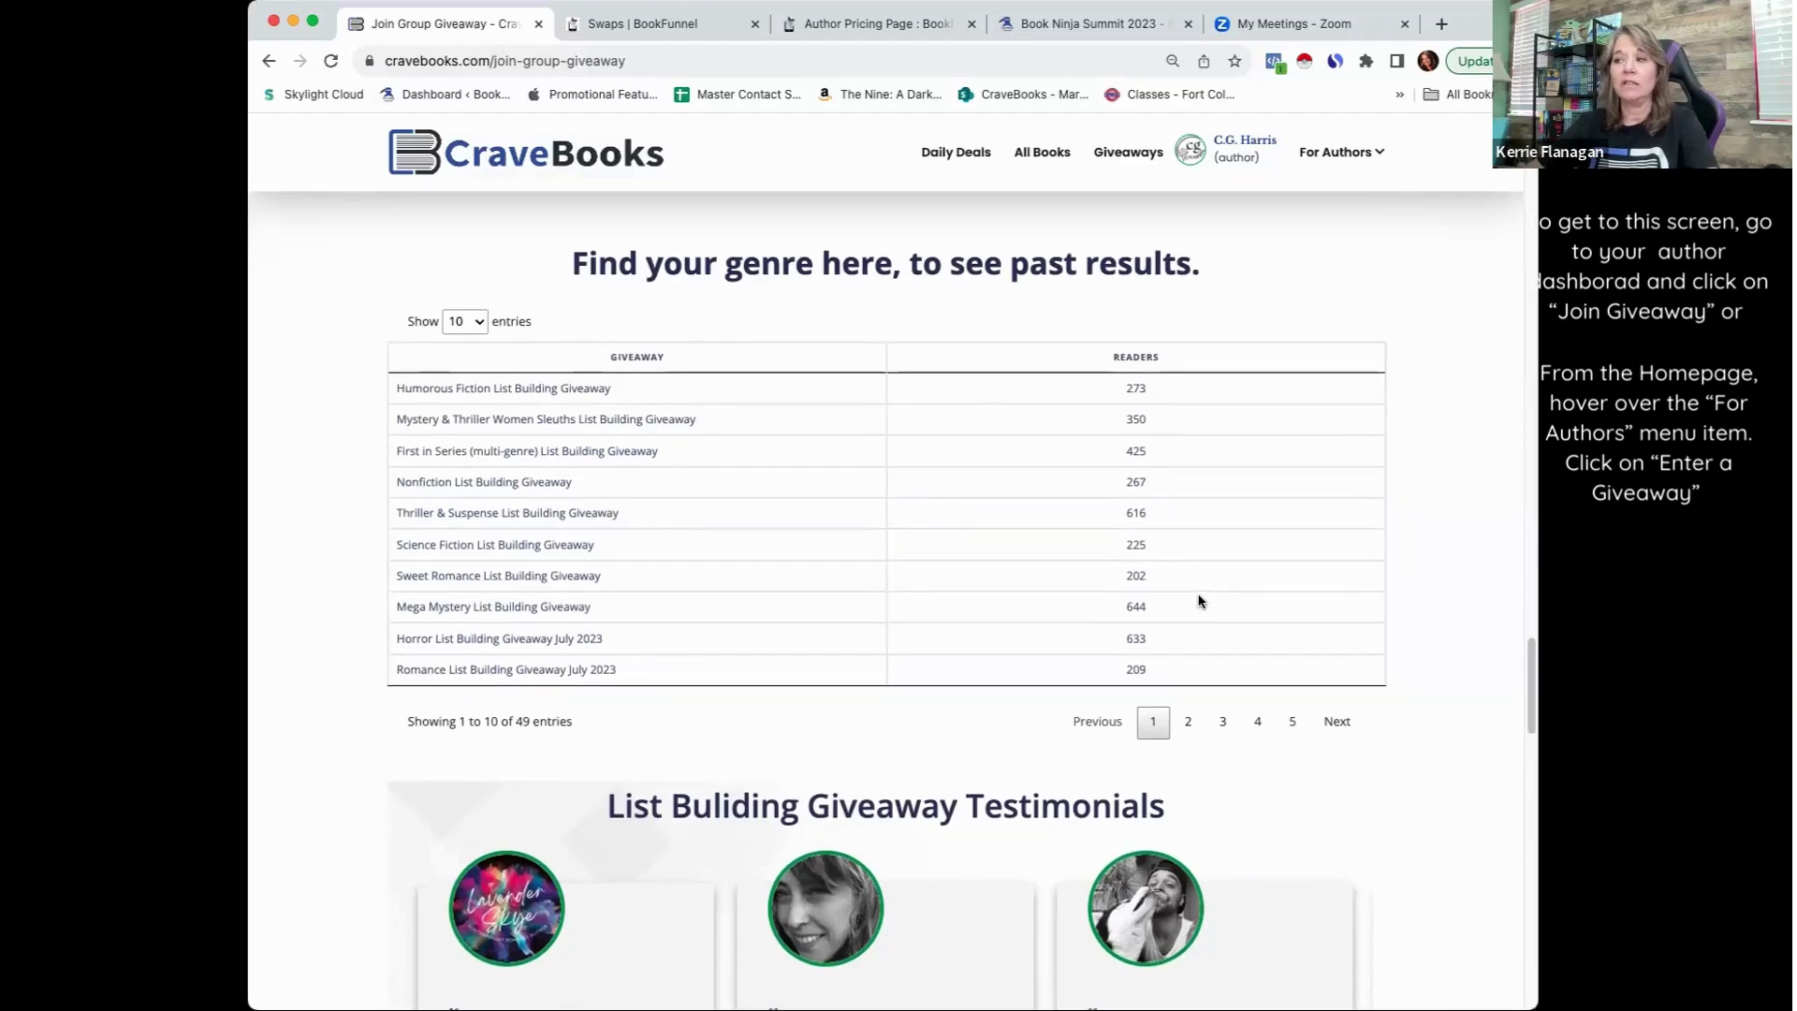
pyautogui.scroll(2, 1199, 620)
pyautogui.scroll(2, 1219, 531)
pyautogui.scroll(1, 1222, 529)
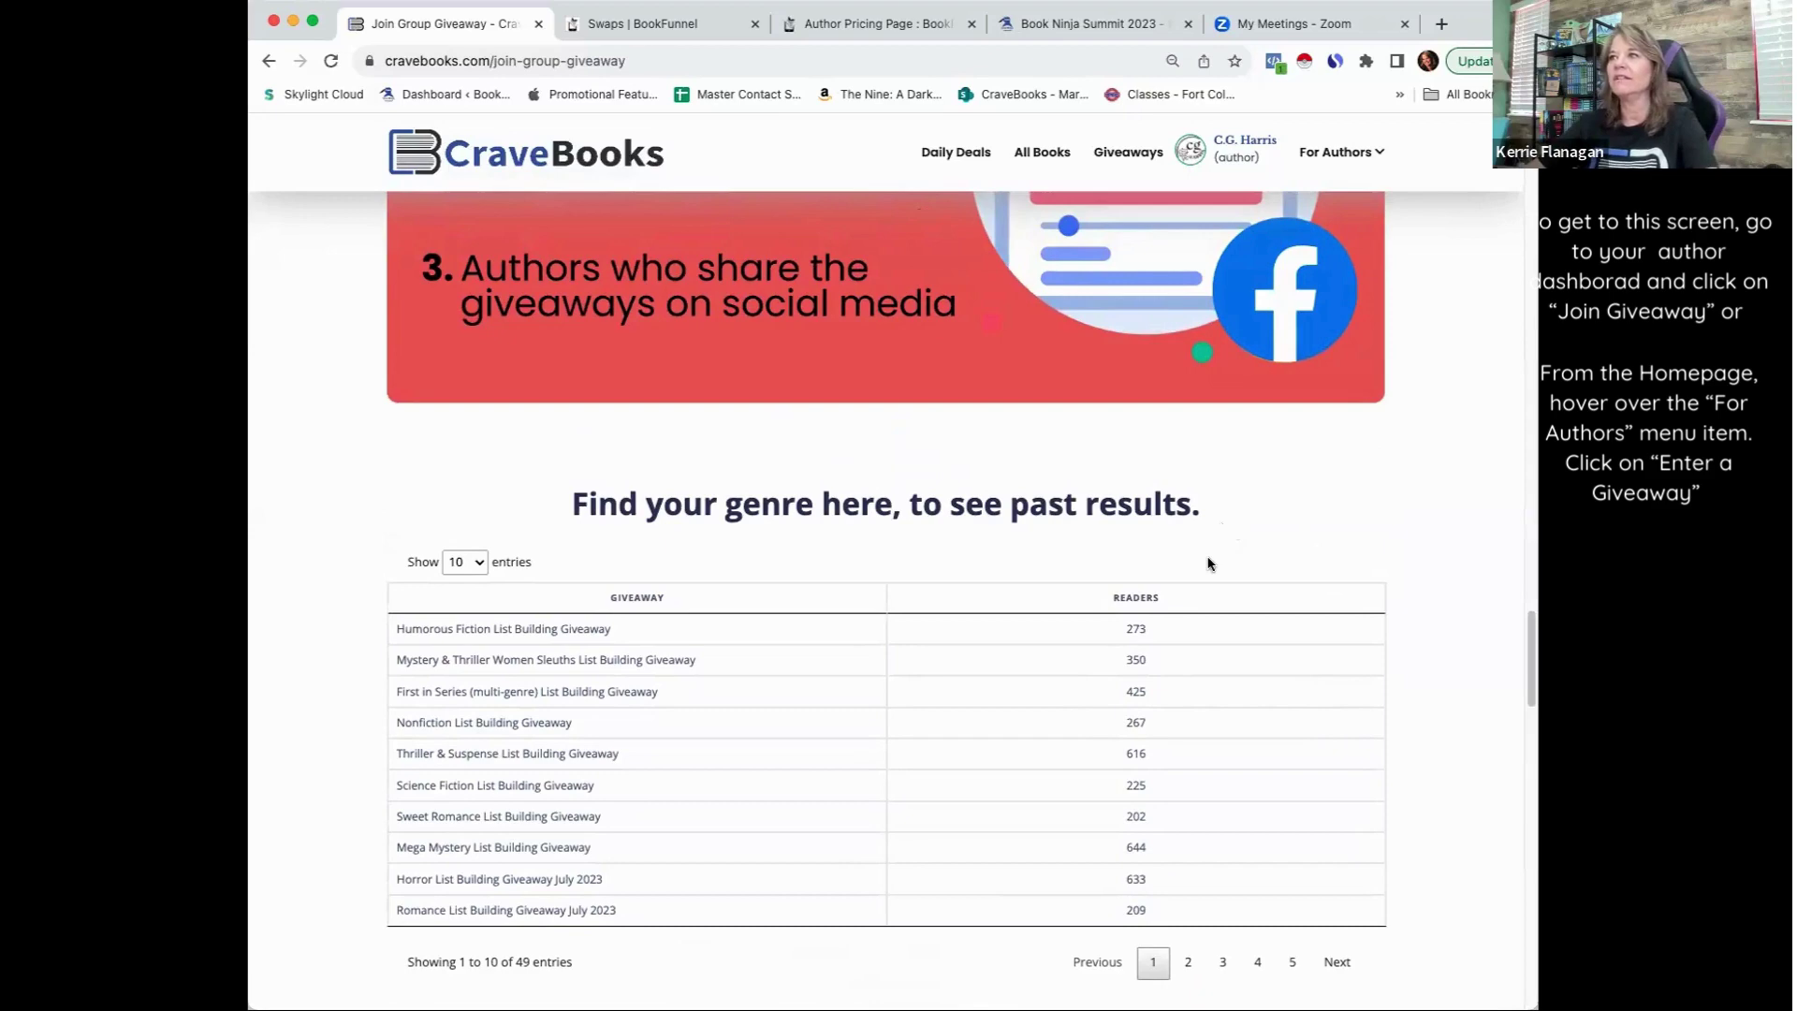
pyautogui.scroll(10, 1210, 562)
pyautogui.scroll(10, 1210, 562)
pyautogui.scroll(5, 1210, 563)
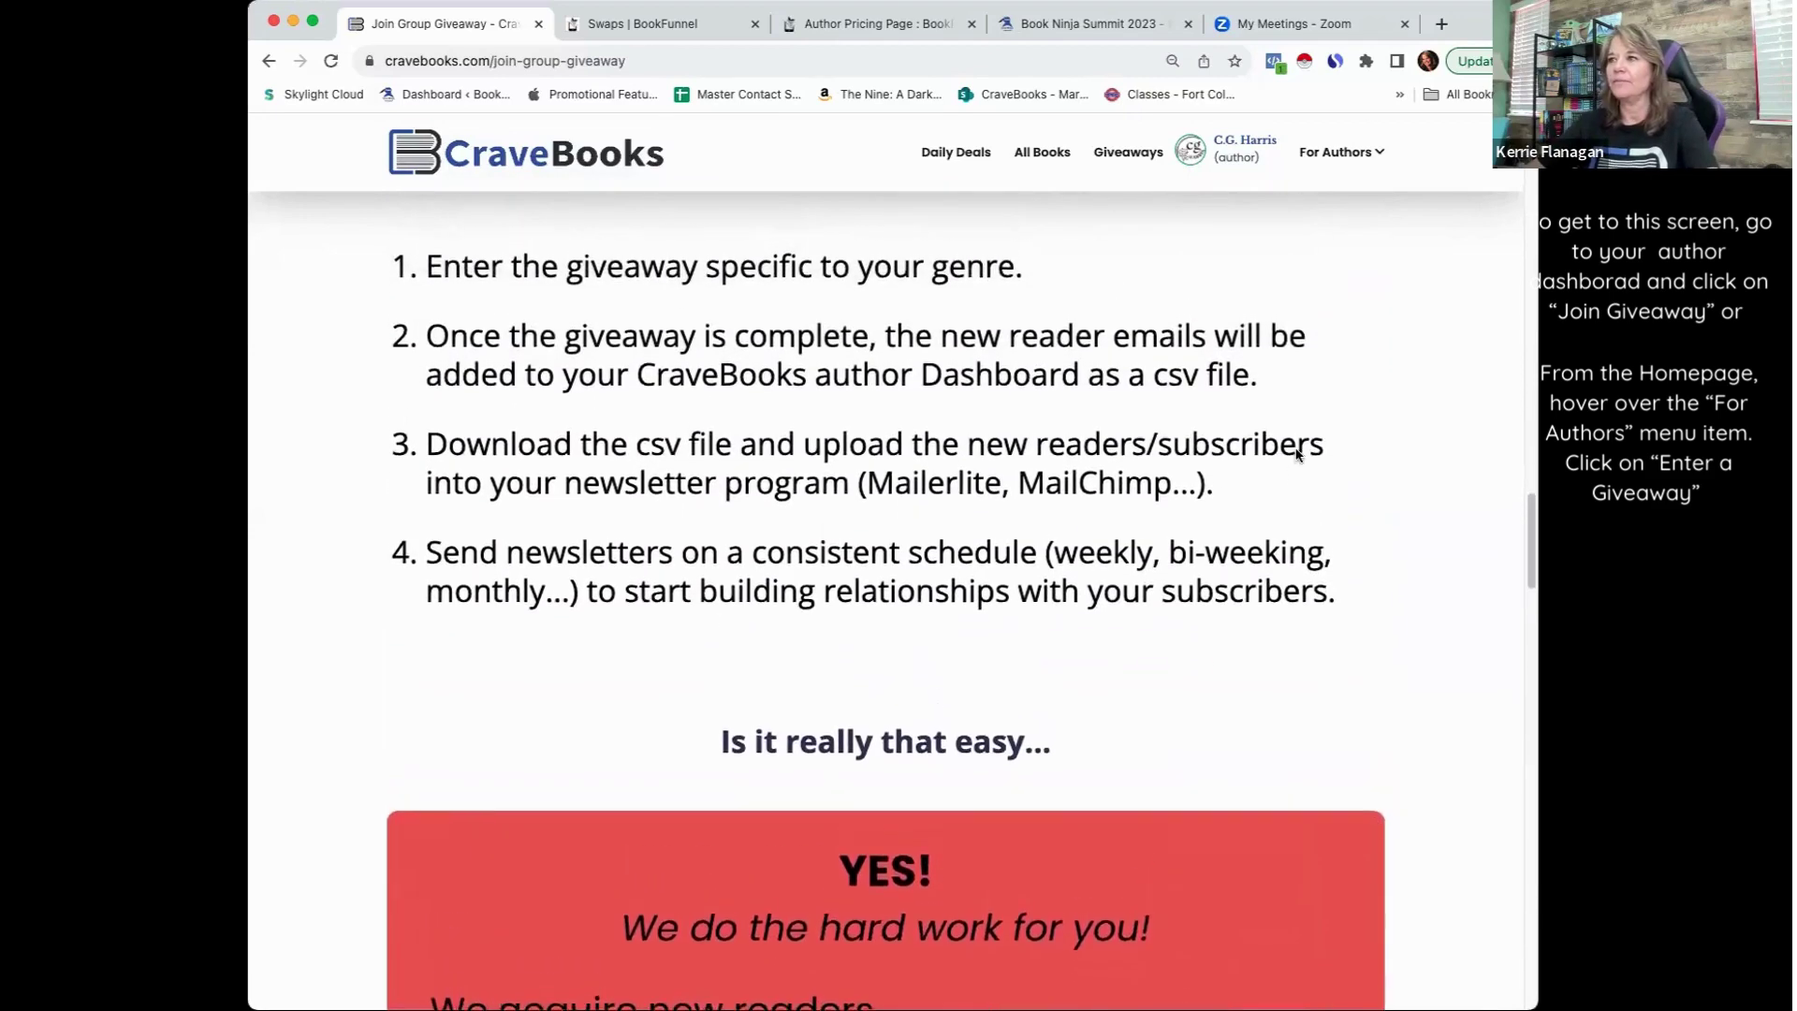
pyautogui.scroll(10, 1211, 563)
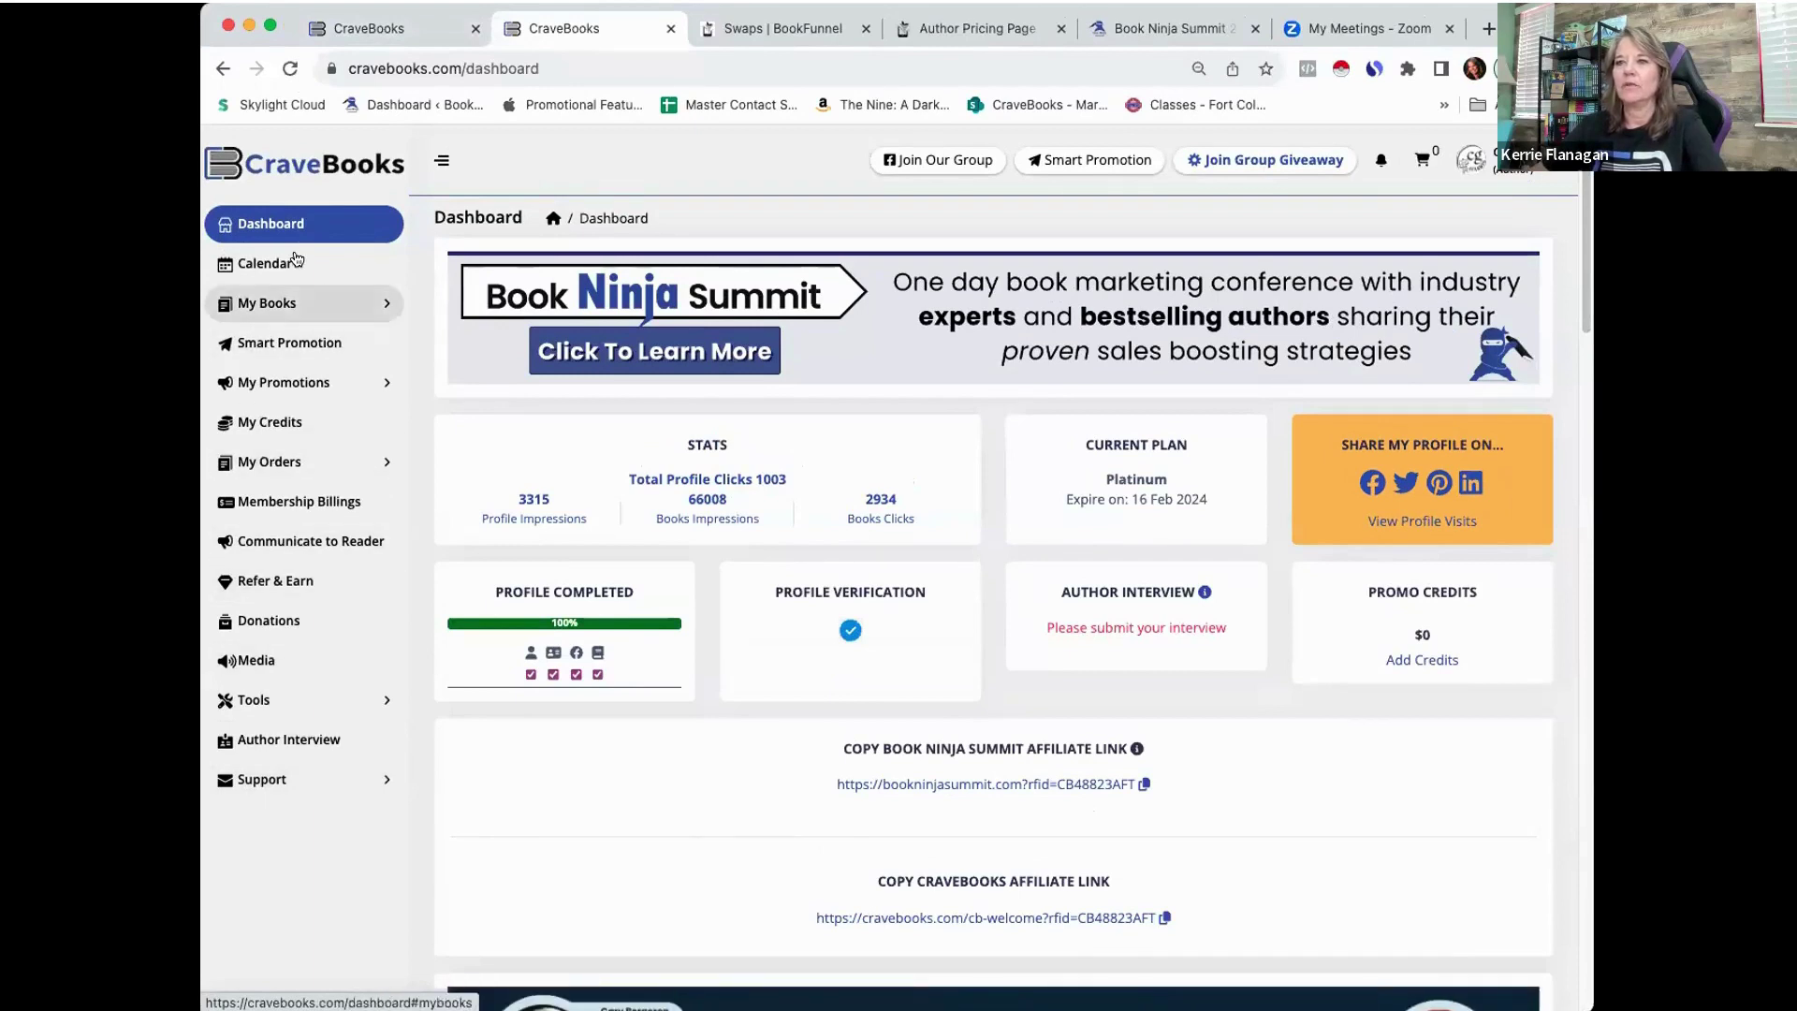
# Navigate to Group Giveaway Orders under My Orders in the dashboard sidebar
pyautogui.click(302, 460)
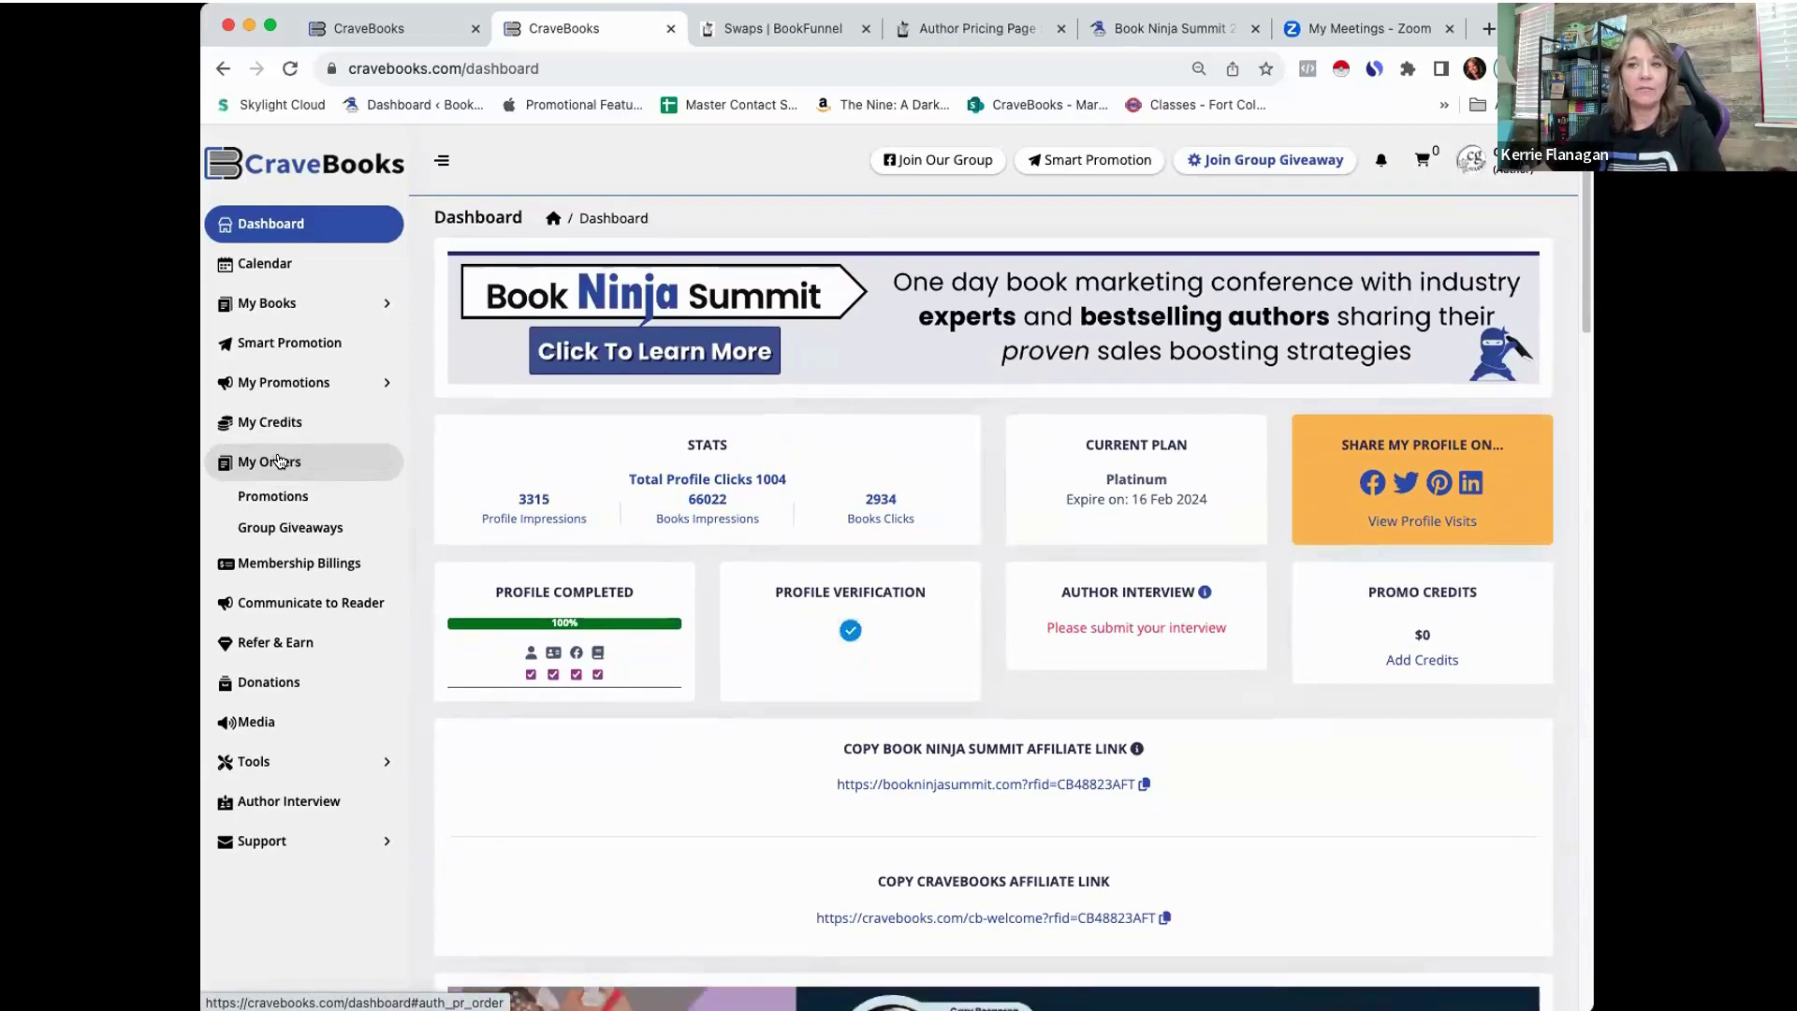
pyautogui.click(301, 529)
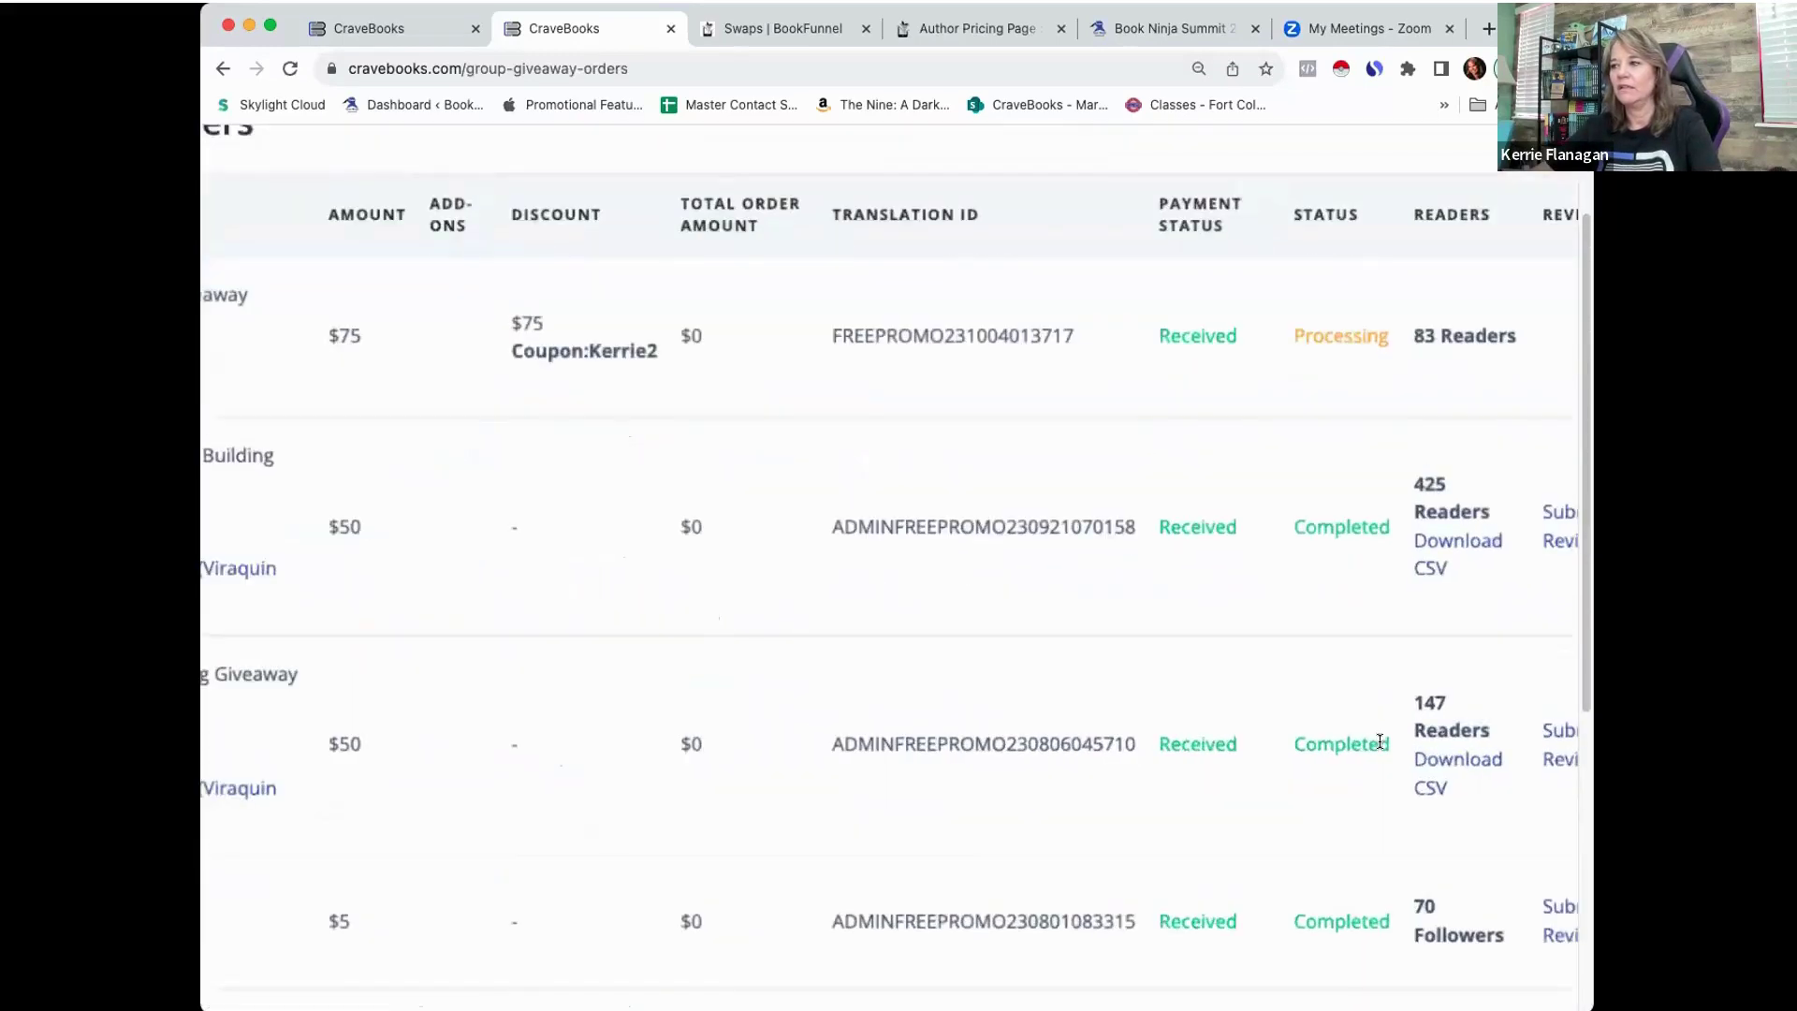
pyautogui.scroll(5, 1379, 741)
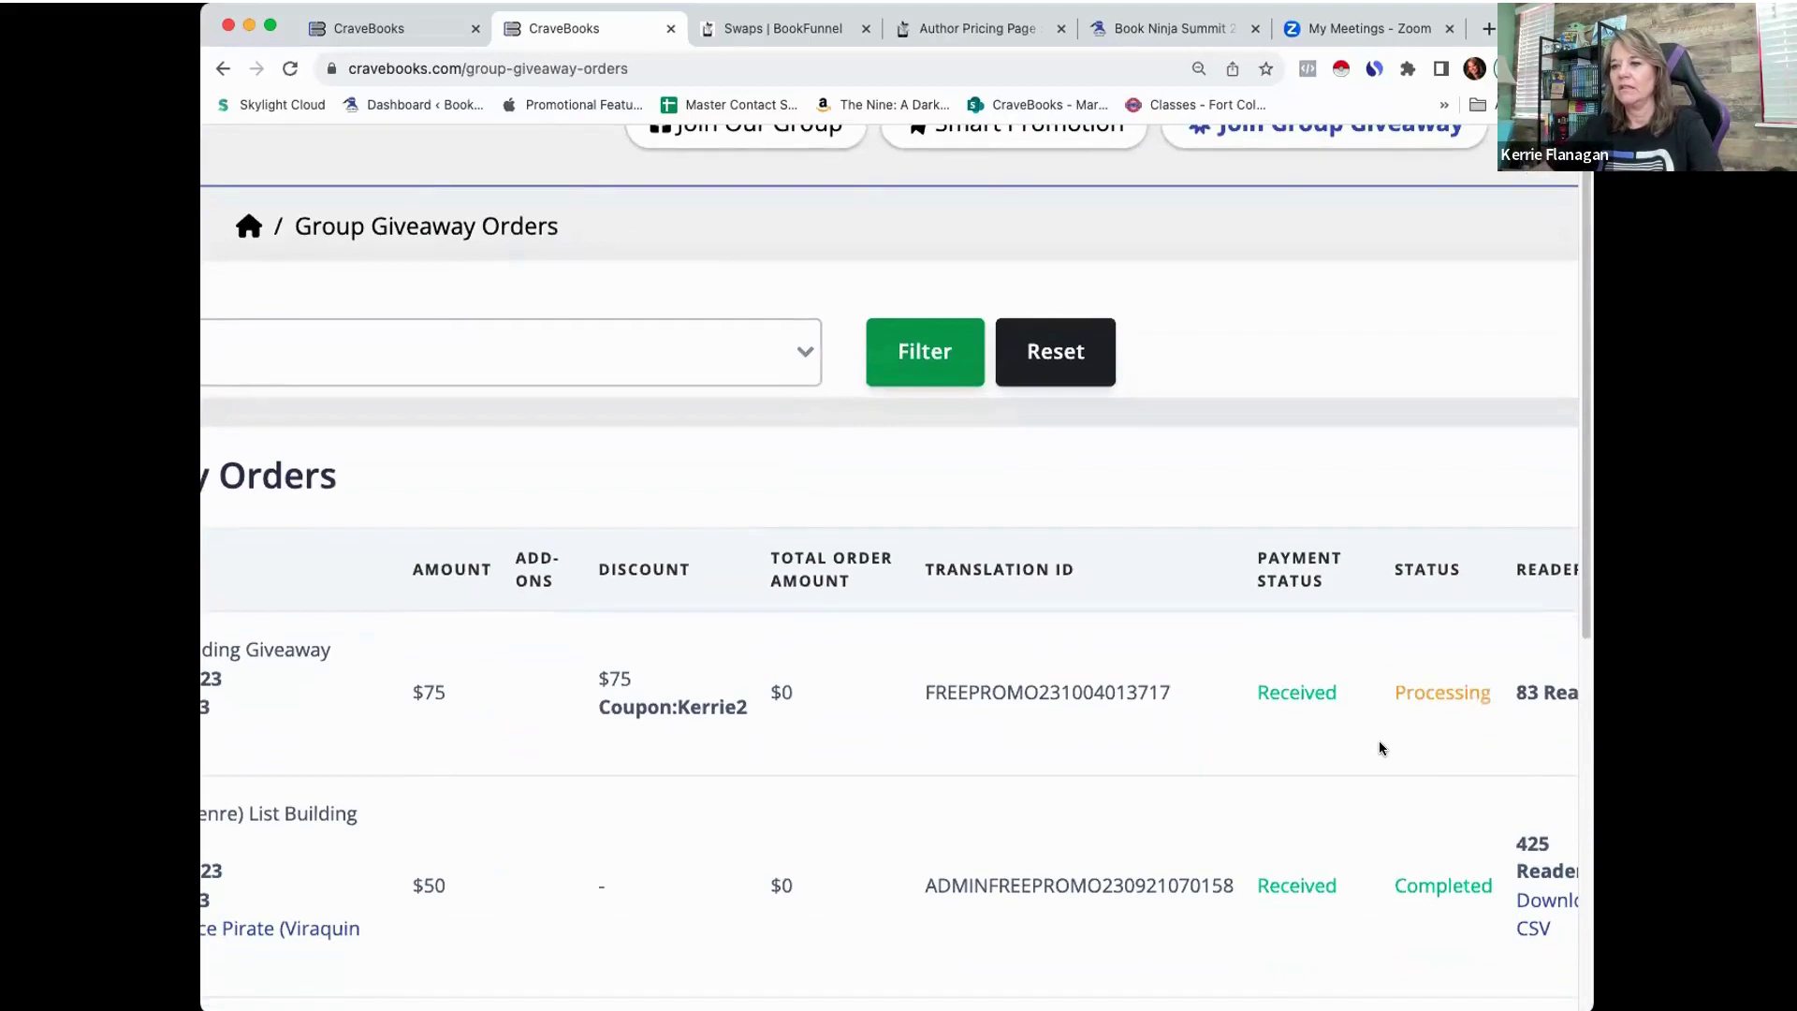
pyautogui.hscroll(-5, 1378, 741)
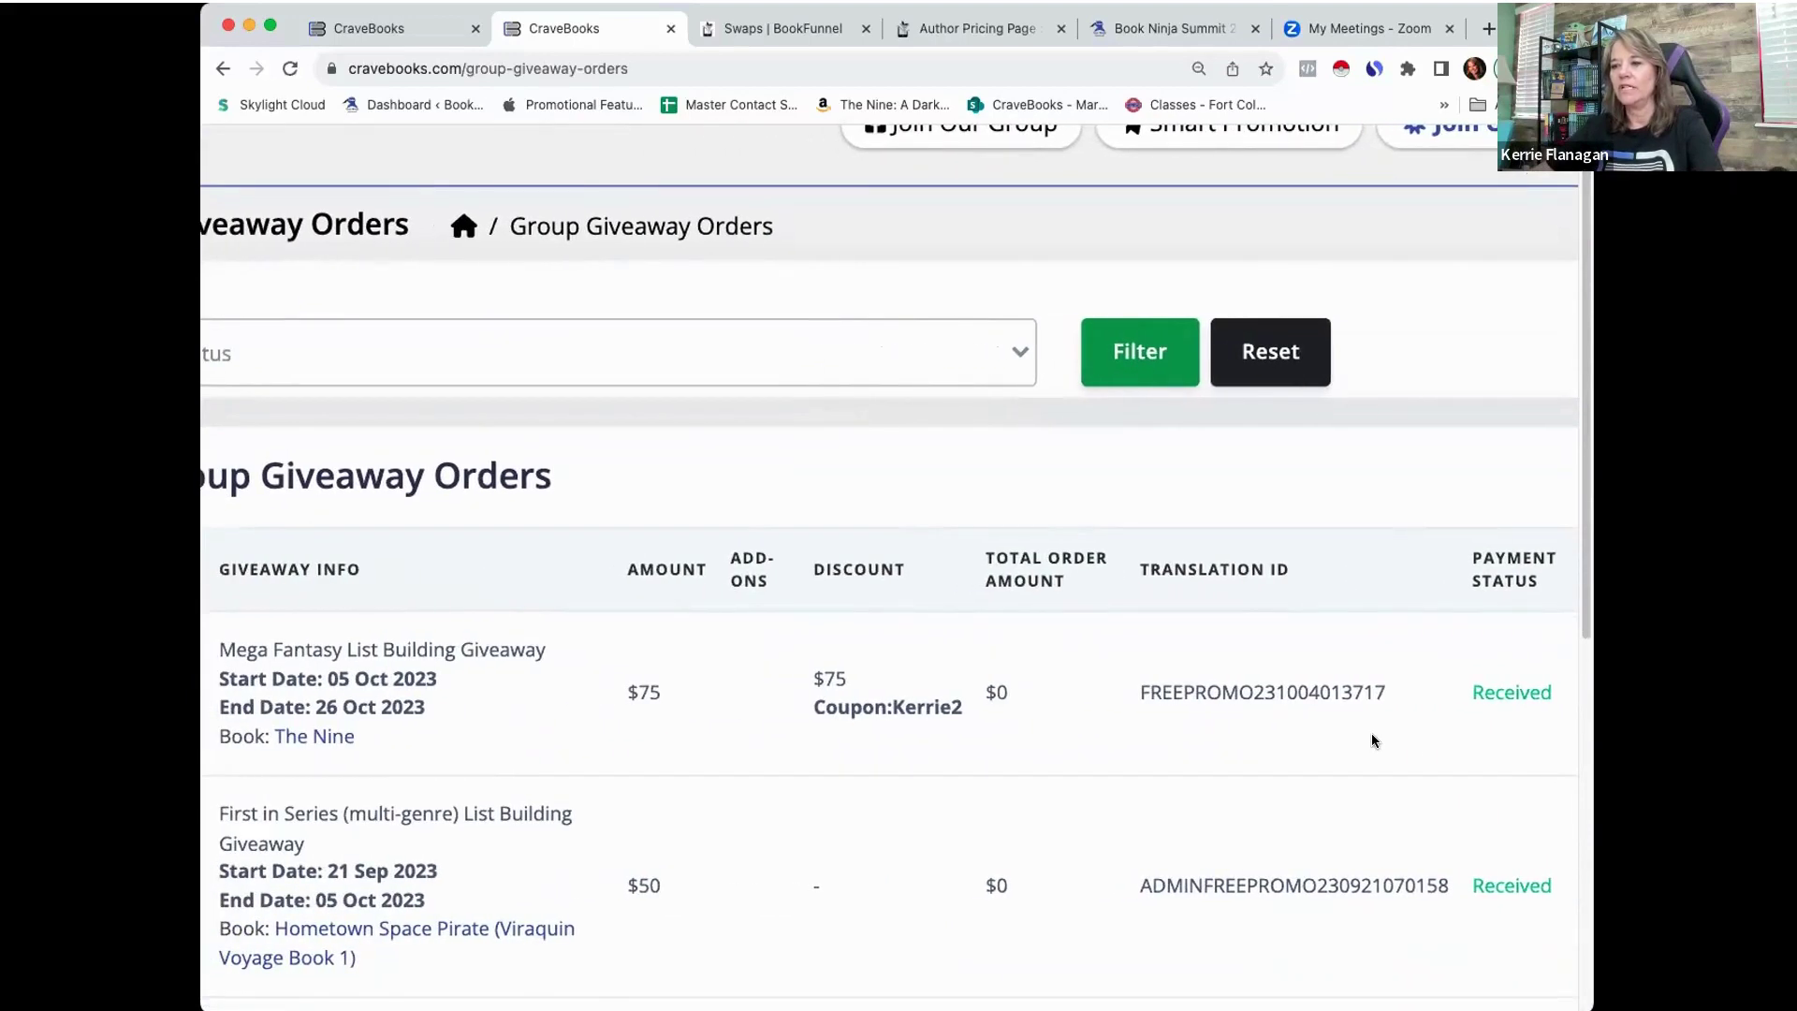
pyautogui.hscroll(5, 1372, 733)
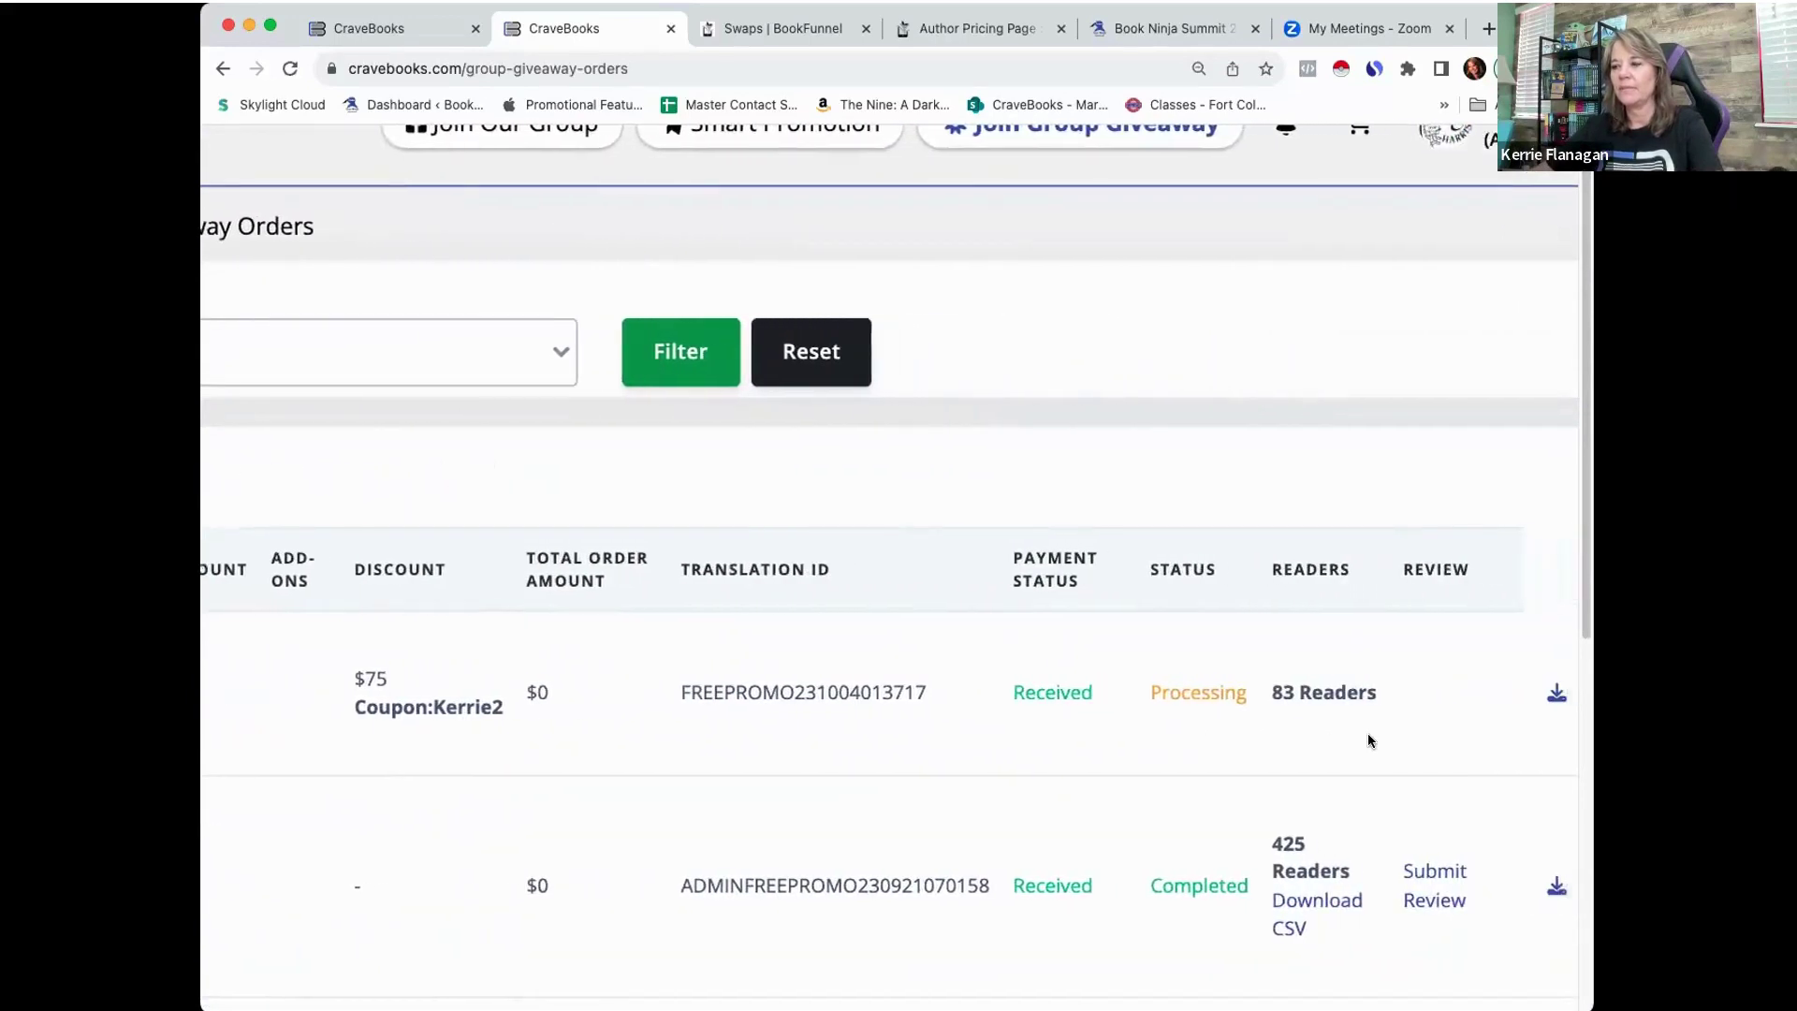
pyautogui.hscroll(1, 1370, 740)
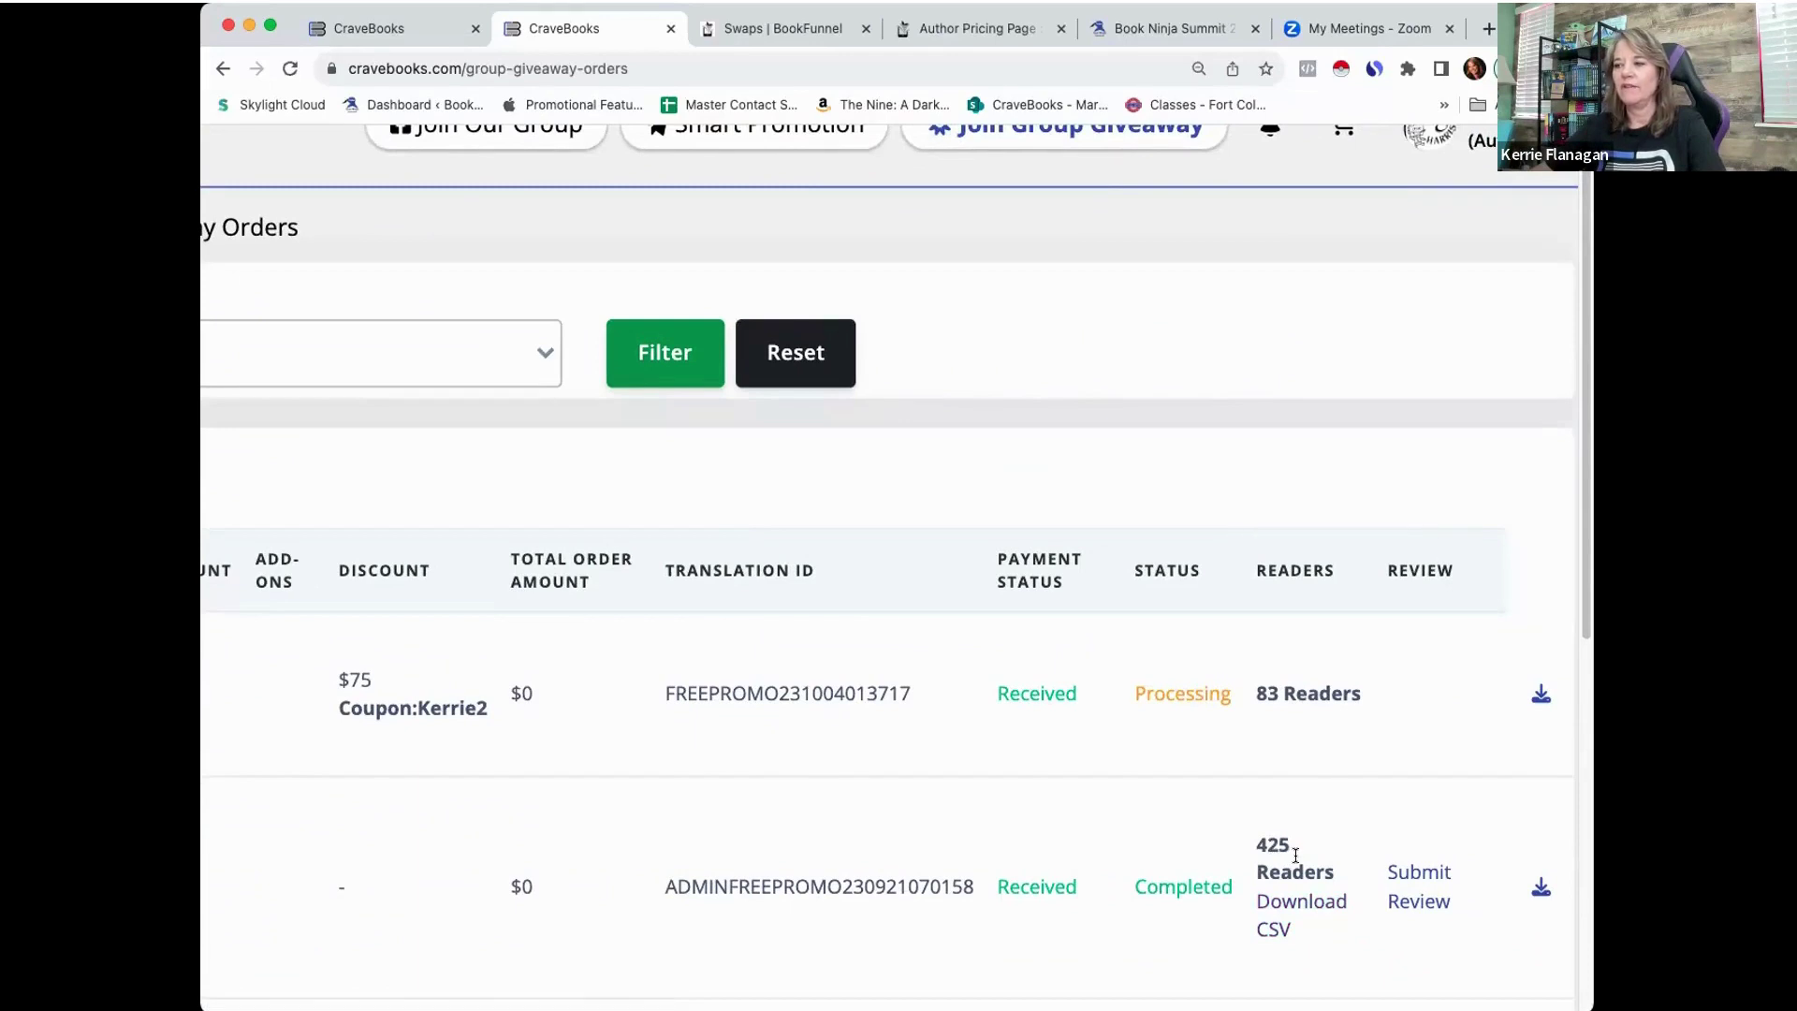